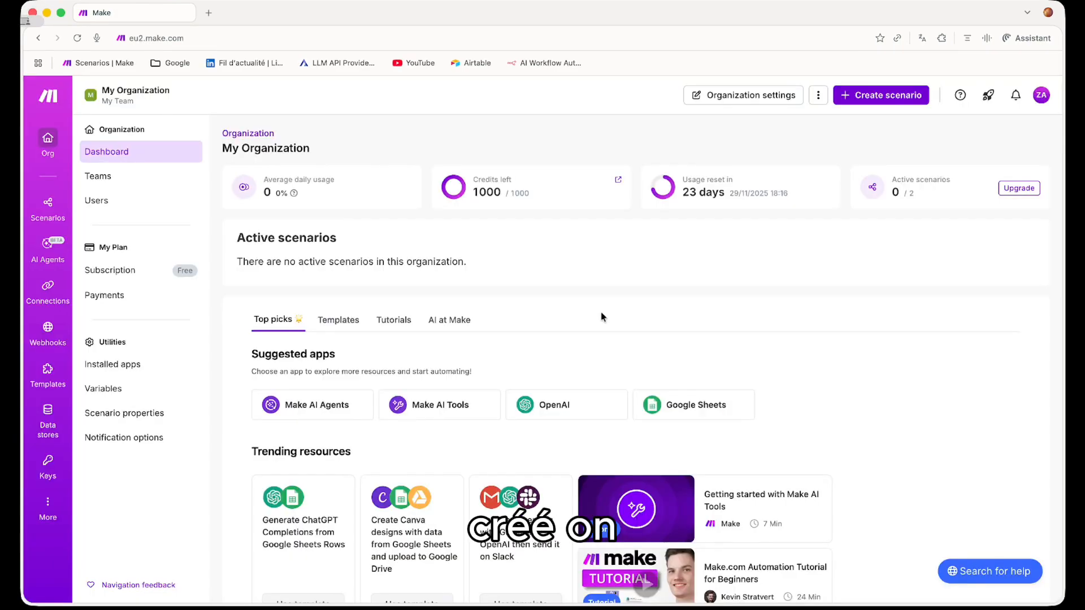
Step: Create a new scenario from the scenarios overview and browse its list of available apps
{"action": "left_click", "coordinate": [48, 205]}
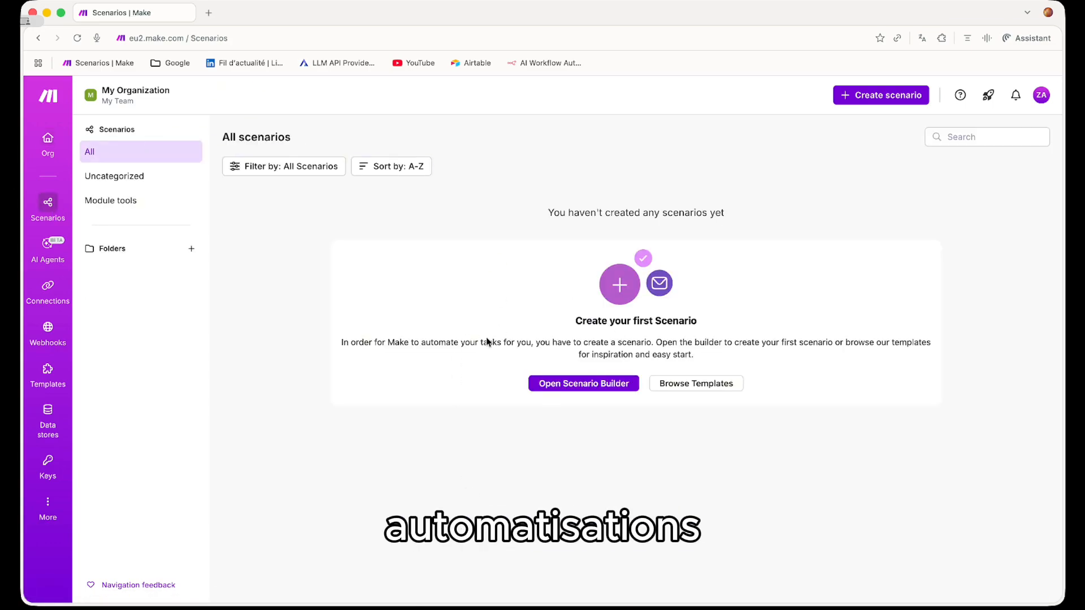
{"action": "left_click", "coordinate": [569, 389]}
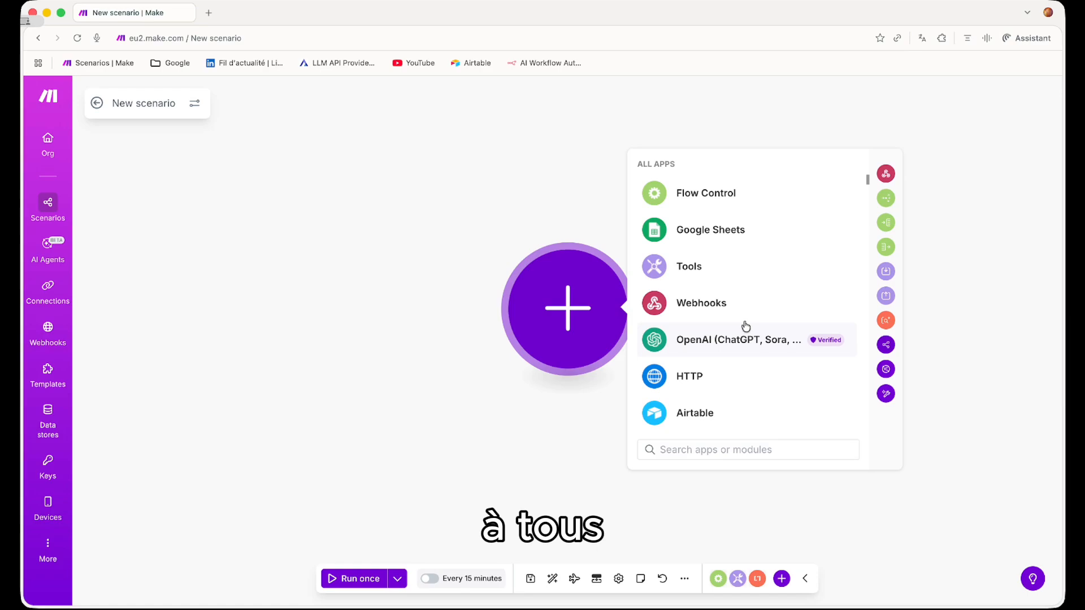
{"action": "scroll", "coordinate": [746, 326], "scroll_direction": "down", "scroll_amount": 1}
{"action": "scroll", "coordinate": [746, 326], "scroll_direction": "down", "scroll_amount": 5}
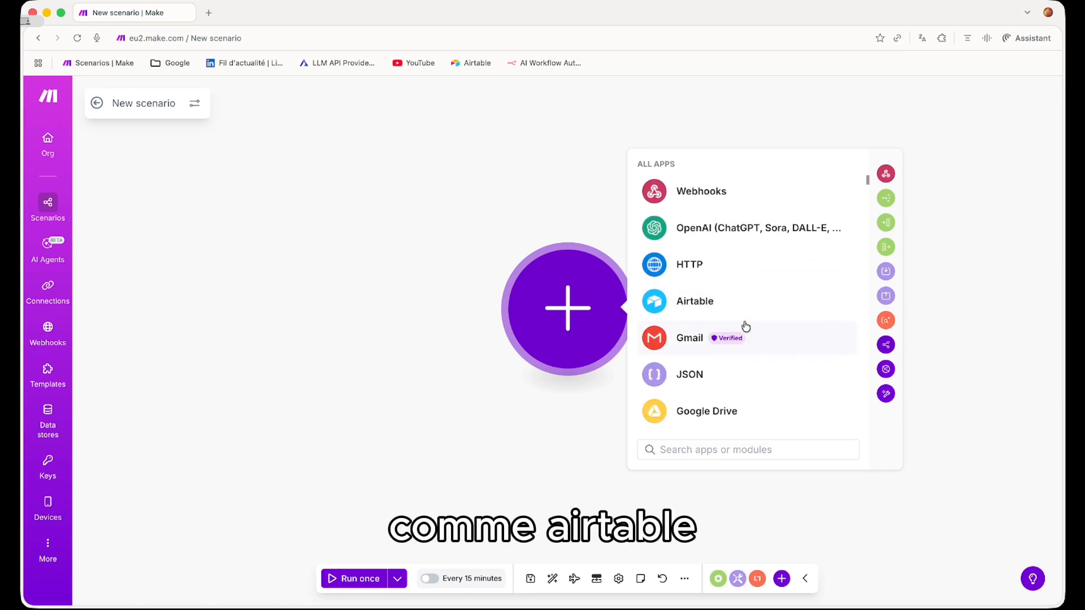
{"action": "scroll", "coordinate": [746, 326], "scroll_direction": "up", "scroll_amount": 1}
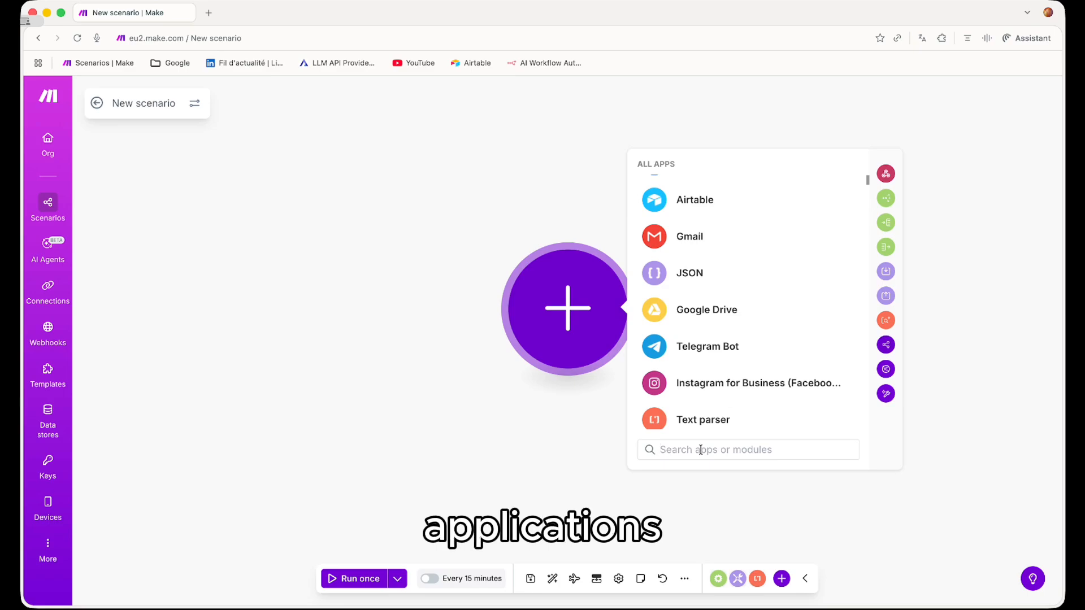
Step: Search the available apps for "notio" and clear the search text
{"action": "type", "text": "notio"}
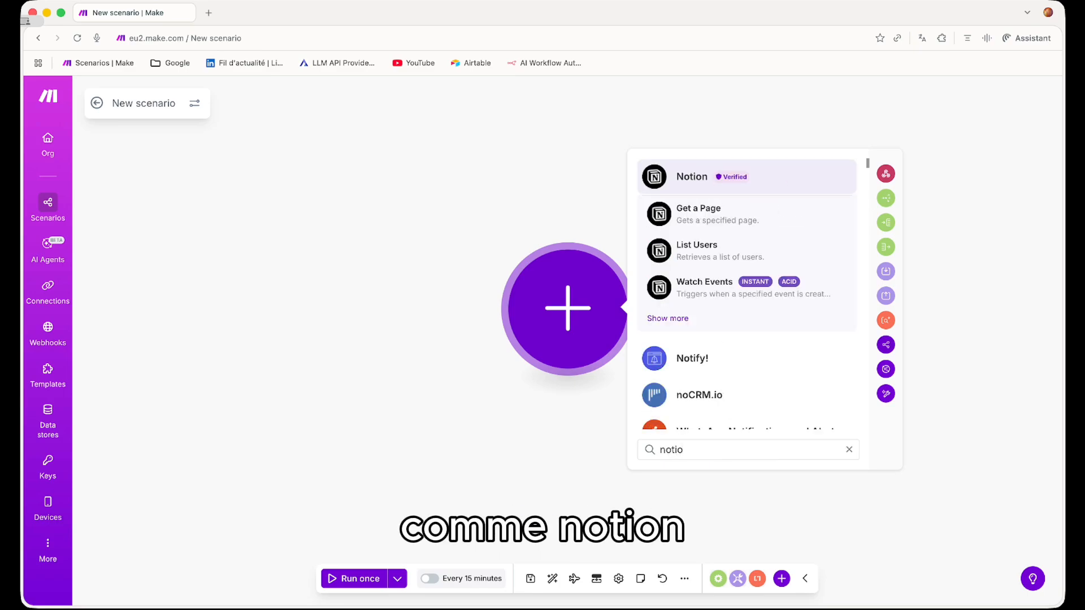
{"action": "key", "text": "BackSpace"}
{"action": "key", "text": "BackSpace"}
{"action": "key", "text": "BackSpace"}
{"action": "key", "text": "BackSpace"}
{"action": "key", "text": "BackSpace"}
Step: Add the Gmail Watch emails trigger to the scenario and connect it with My Gmail connection through Google sign-in
{"action": "type", "text": "gma"}
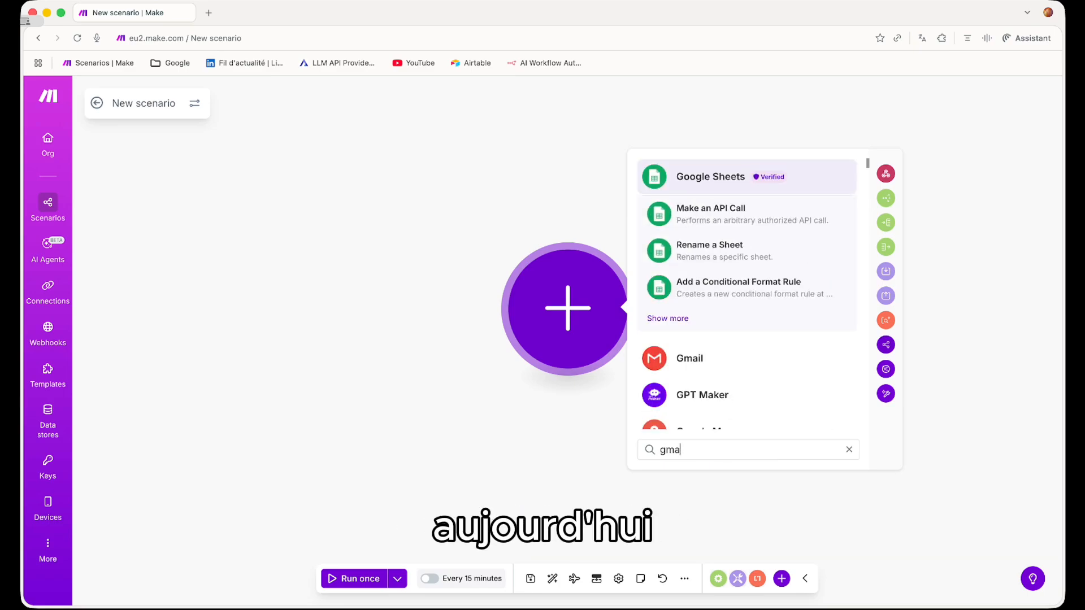
{"action": "left_click", "coordinate": [715, 372]}
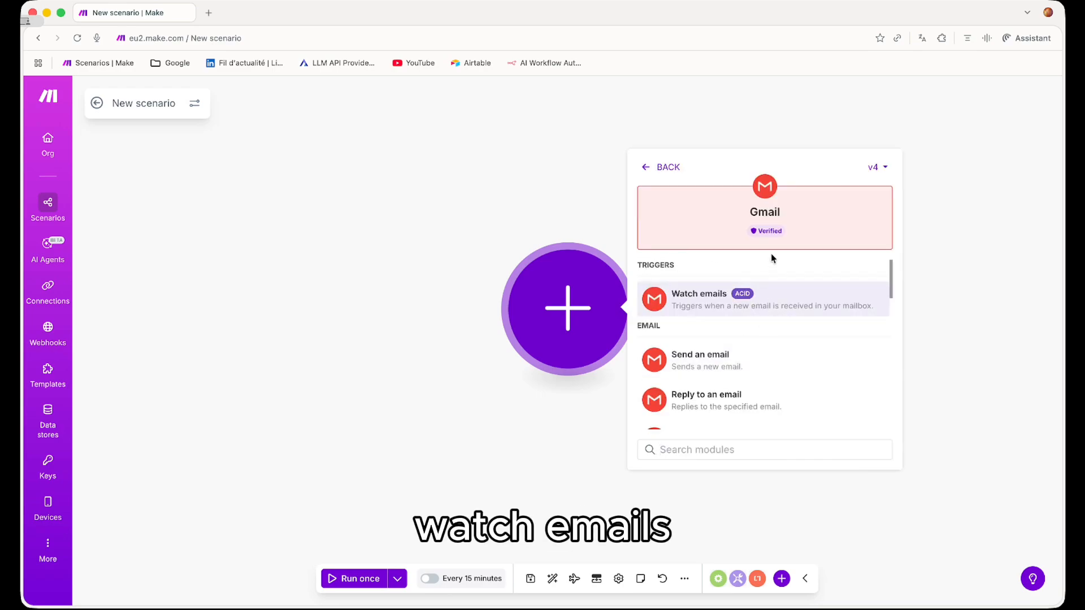
{"action": "left_click", "coordinate": [758, 306]}
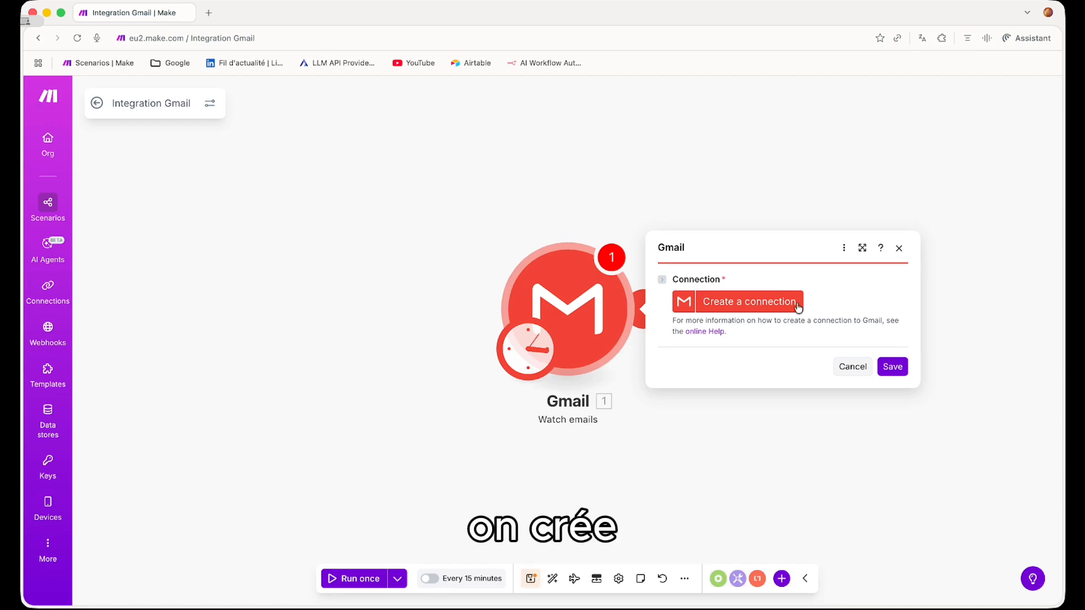
{"action": "left_click", "coordinate": [757, 303]}
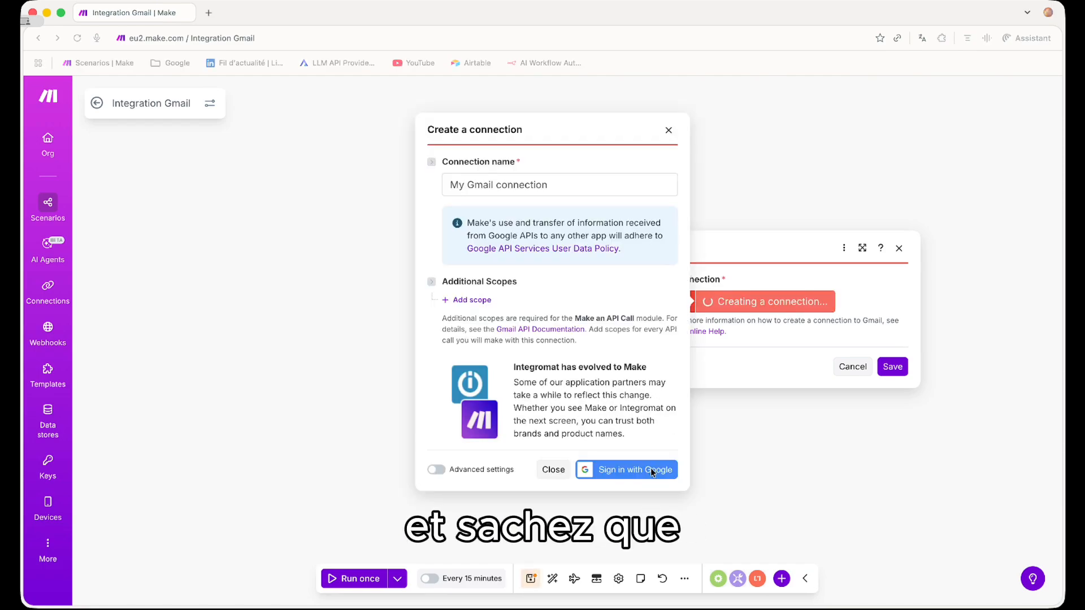
{"action": "left_click", "coordinate": [650, 469]}
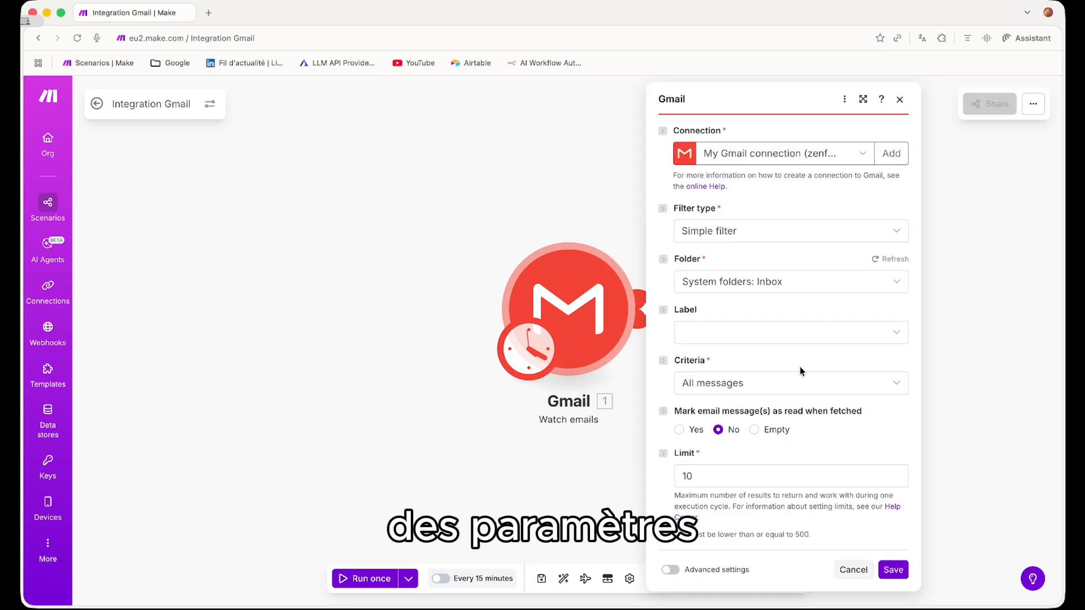
Step: Configure the Gmail trigger to fetch only unread messages with a limit of 5, and save the scenario
{"action": "left_click", "coordinate": [771, 283]}
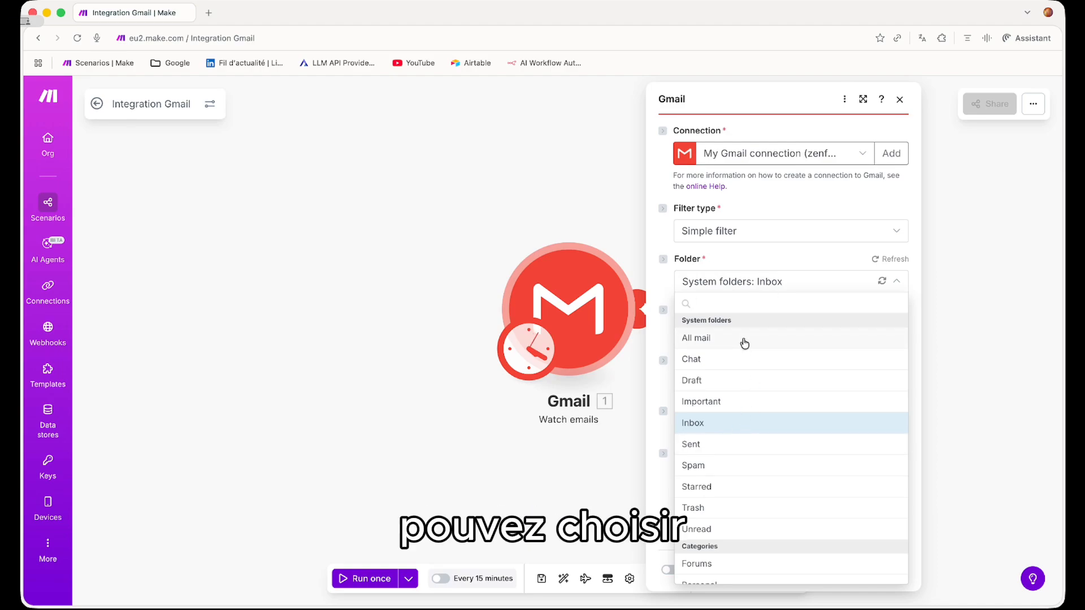
{"action": "left_click", "coordinate": [772, 281]}
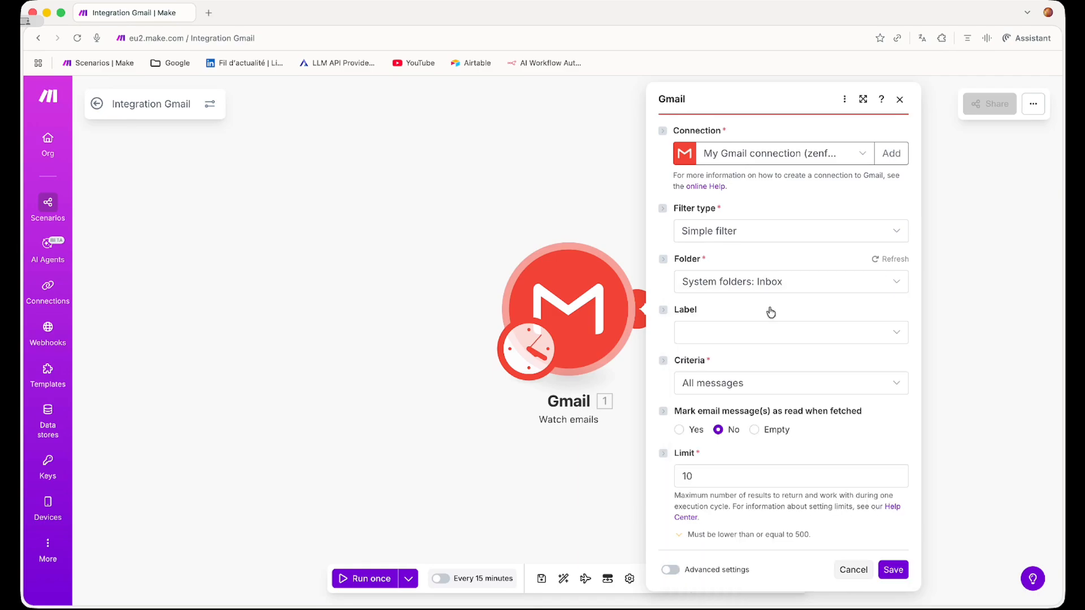
{"action": "left_click", "coordinate": [759, 392]}
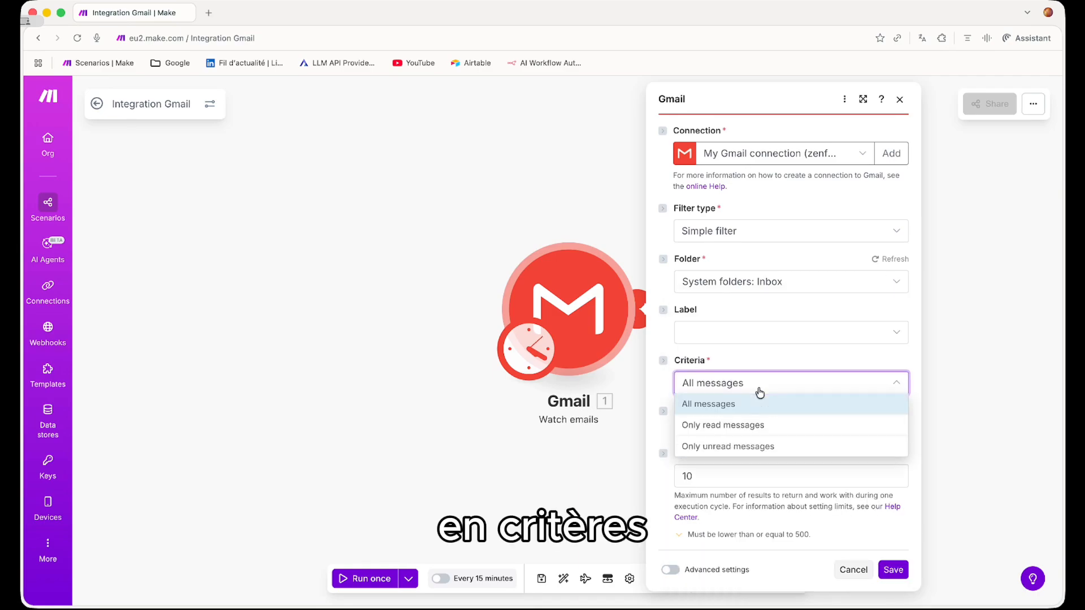
{"action": "left_click", "coordinate": [738, 447]}
{"action": "left_click", "coordinate": [726, 470]}
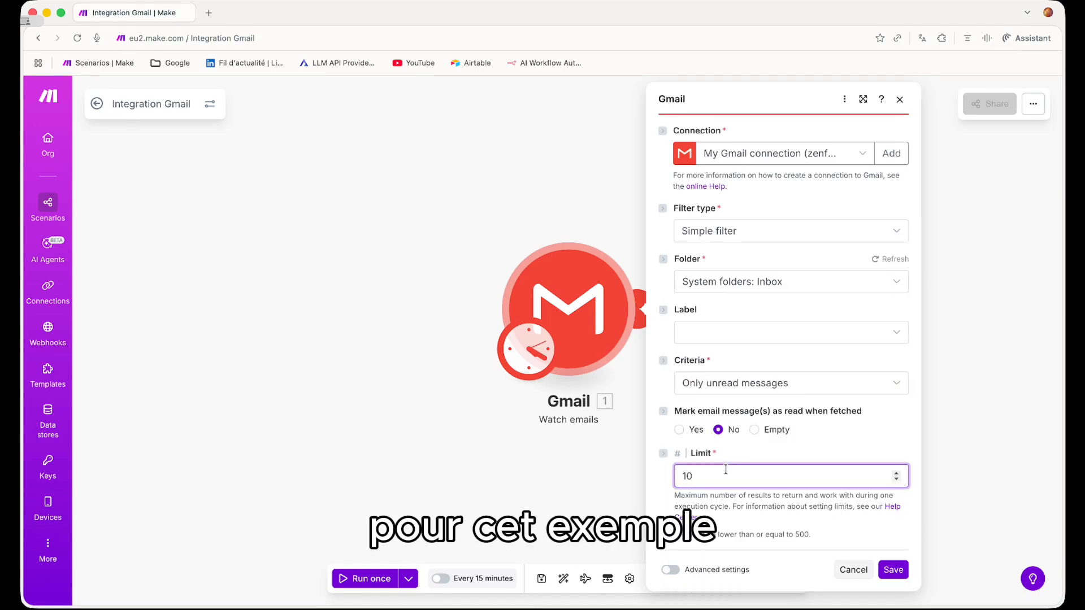
{"action": "type", "text": "5"}
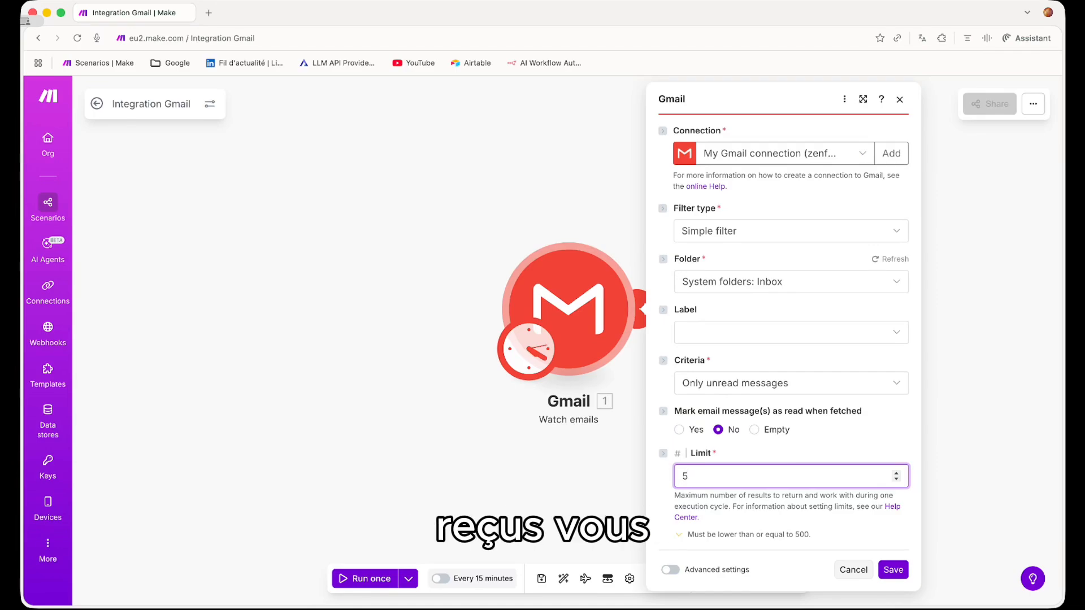
{"action": "left_click", "coordinate": [804, 534]}
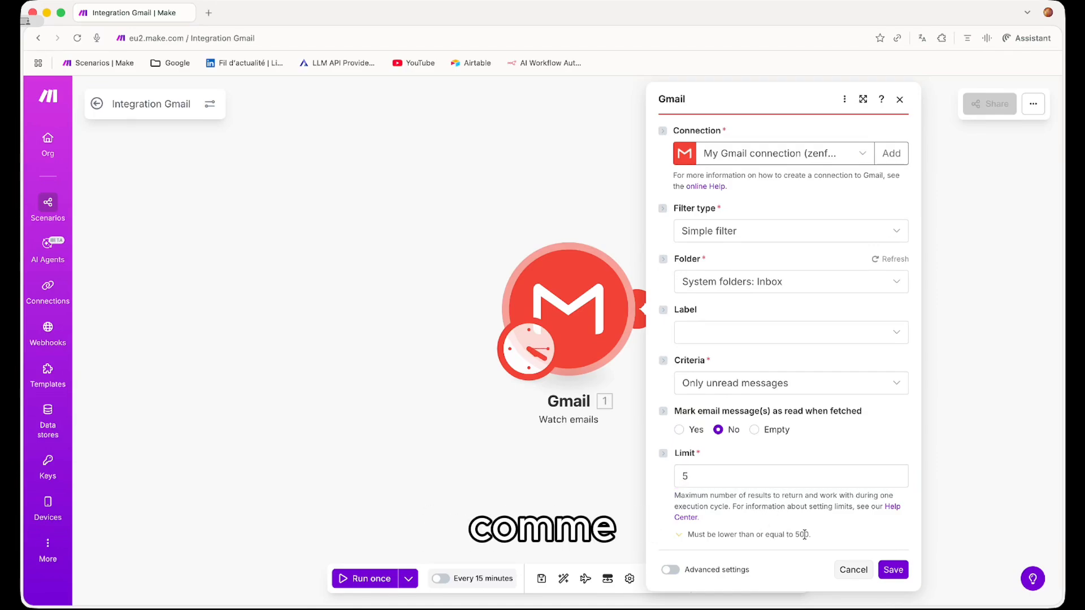
{"action": "left_click", "coordinate": [893, 570]}
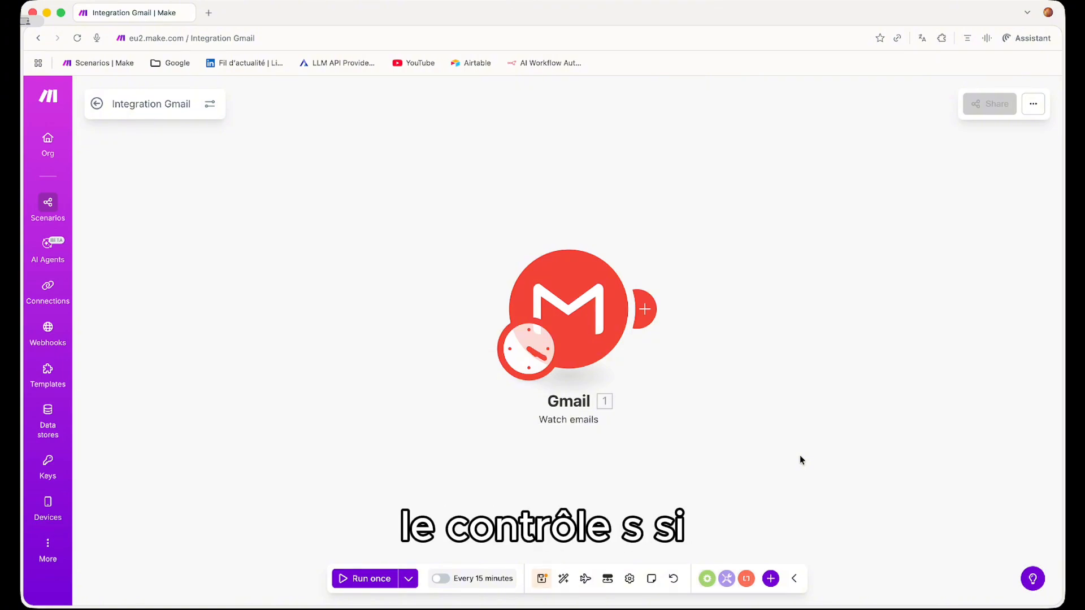
{"action": "key", "text": "super+s"}
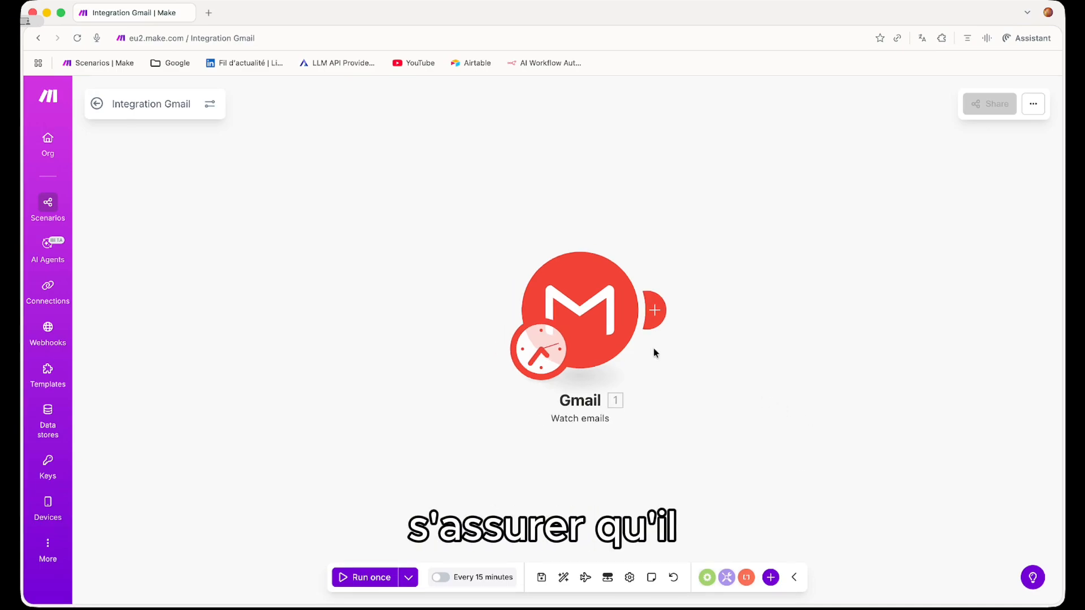
Step: Test the Gmail module on its own, check its output bundle and close the result
{"action": "right_click", "coordinate": [598, 318]}
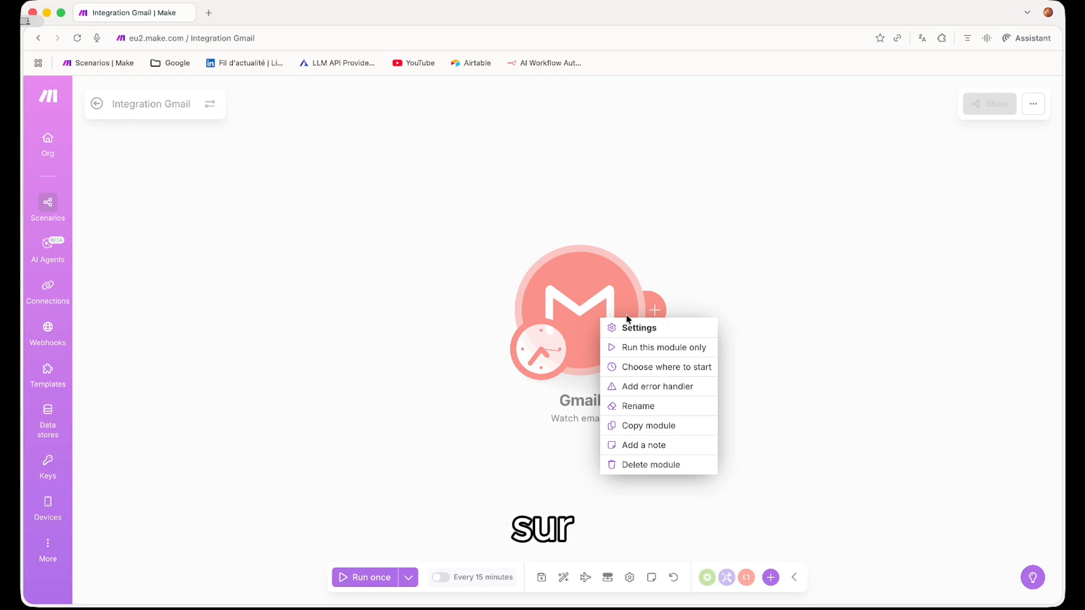
{"action": "left_click", "coordinate": [678, 348]}
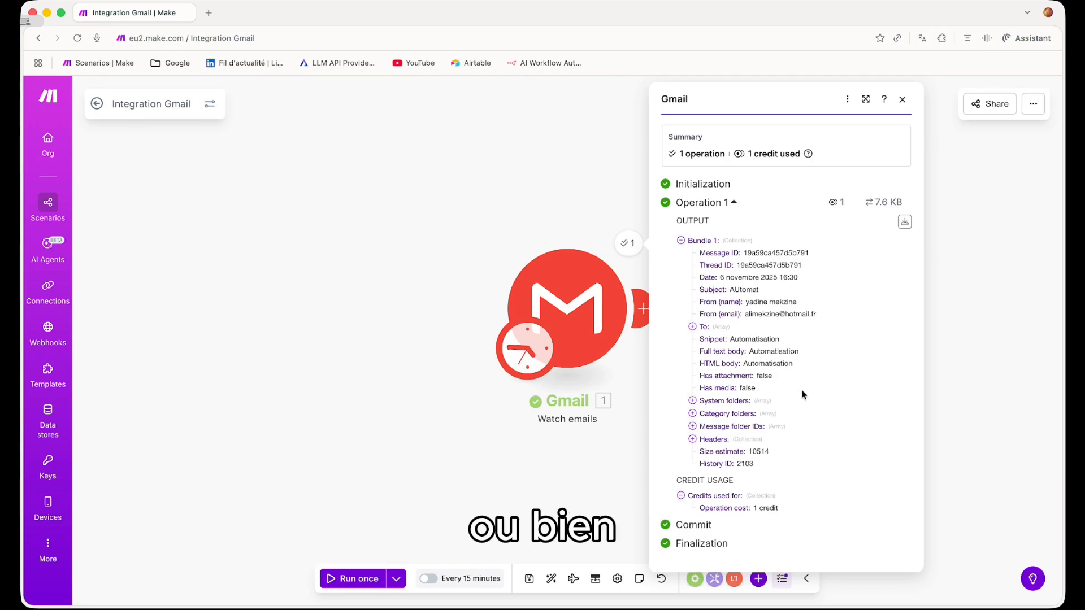
{"action": "left_click", "coordinate": [980, 402]}
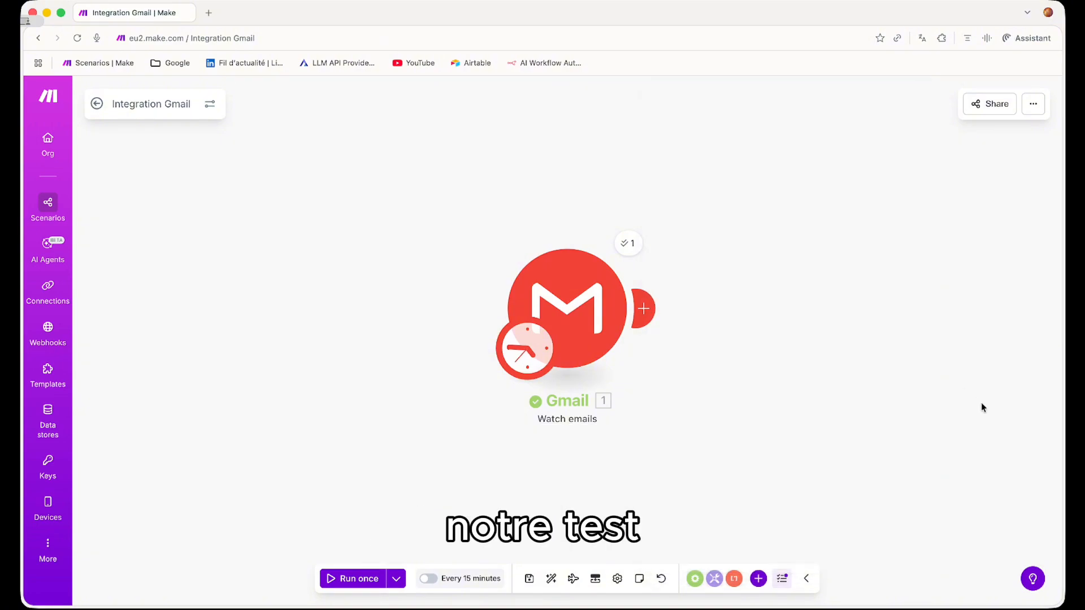
Step: Add an OpenAI Generate a completion module after the Gmail trigger and start creating its connection
{"action": "left_click", "coordinate": [646, 306]}
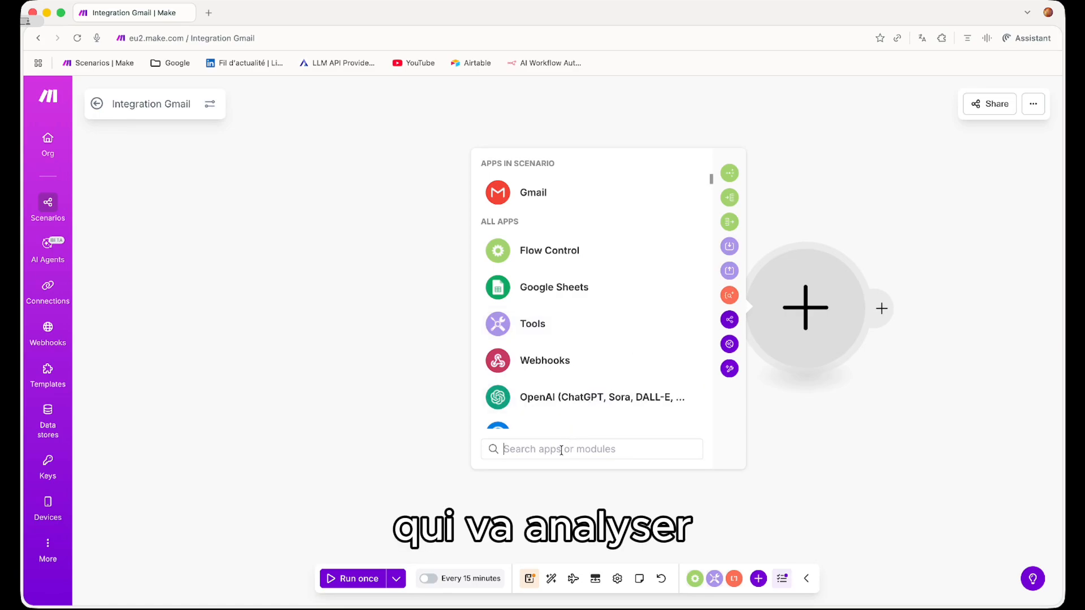
{"action": "left_click", "coordinate": [596, 400]}
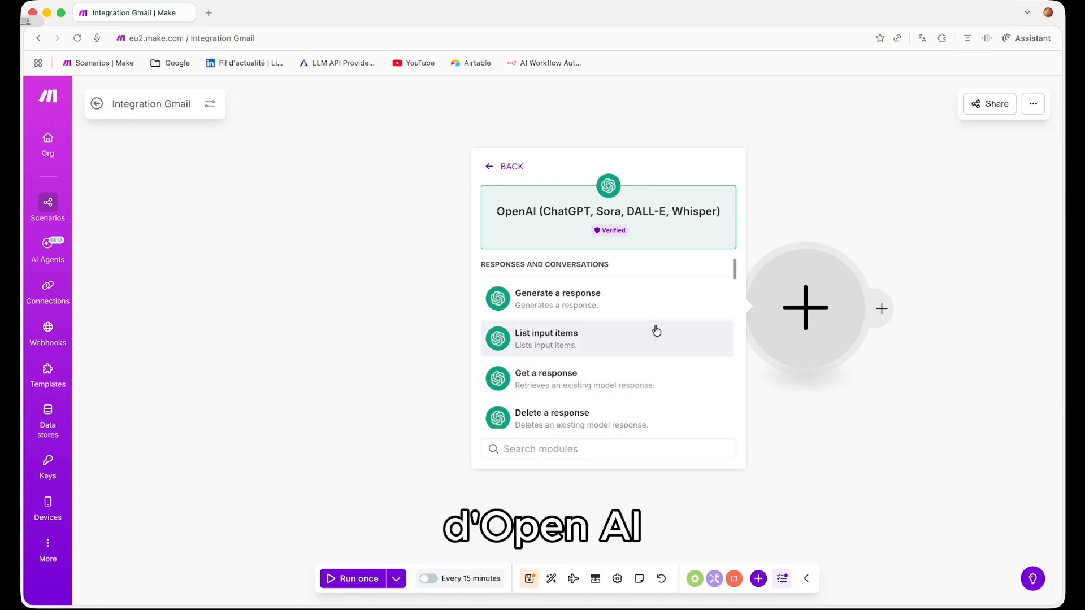
{"action": "scroll", "coordinate": [661, 333], "scroll_direction": "down", "scroll_amount": 1}
{"action": "scroll", "coordinate": [661, 332], "scroll_direction": "down", "scroll_amount": 3}
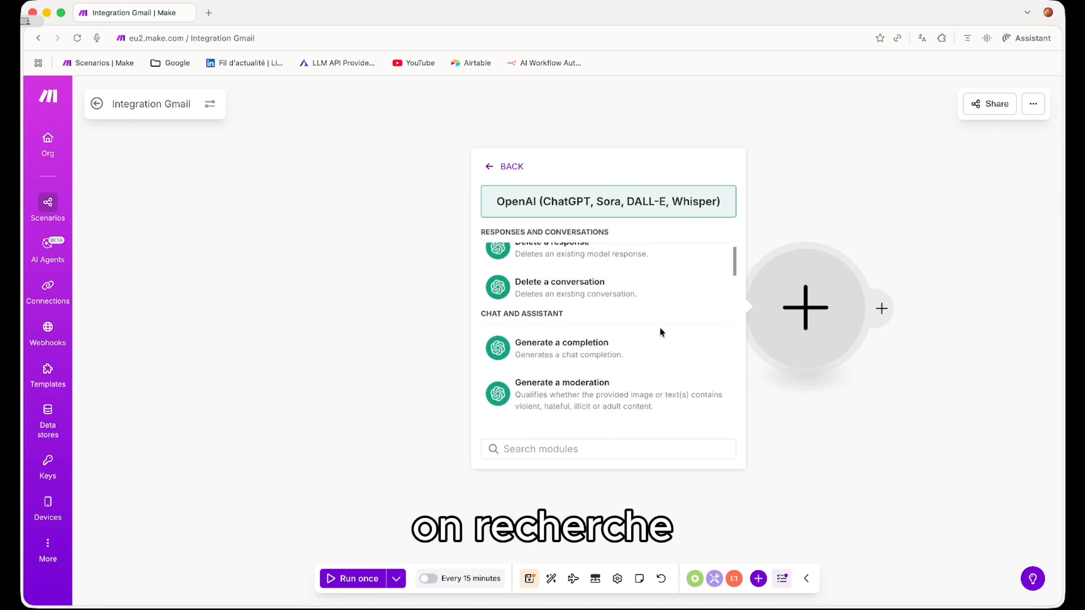
{"action": "left_click", "coordinate": [637, 349]}
{"action": "left_click", "coordinate": [601, 306]}
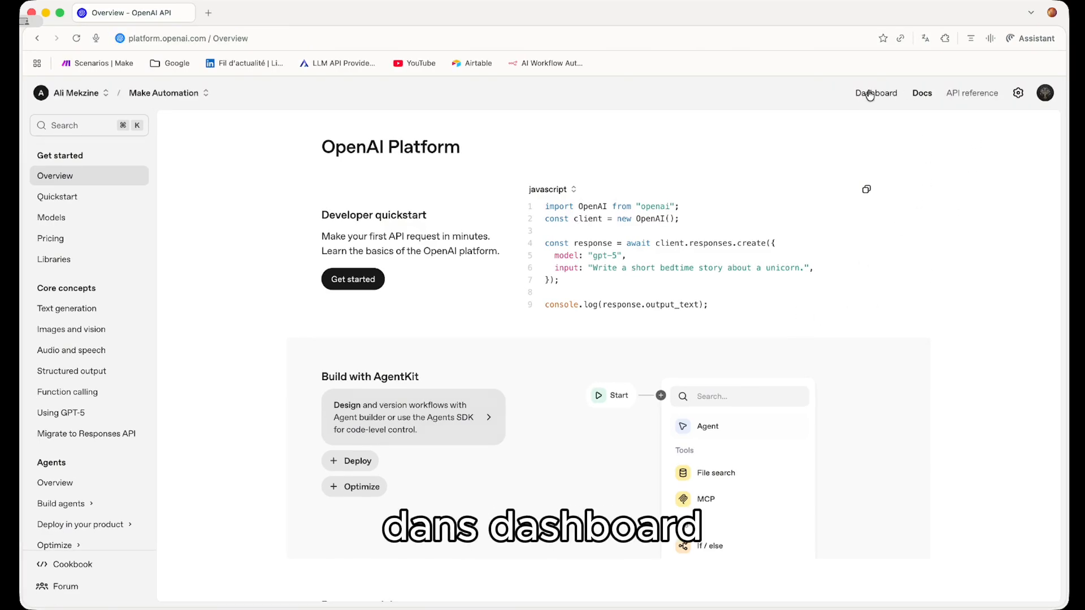
Step: On the OpenAI platform, create a secret API key named "Mail classification" in the Make Automation project and copy it
{"action": "left_click", "coordinate": [870, 95]}
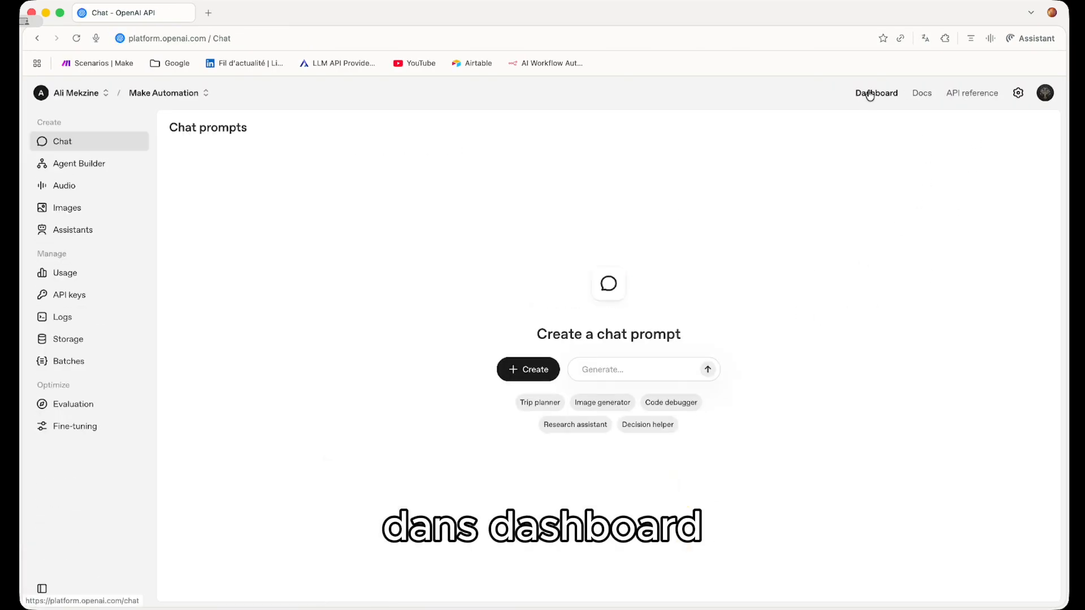
{"action": "left_click", "coordinate": [87, 298]}
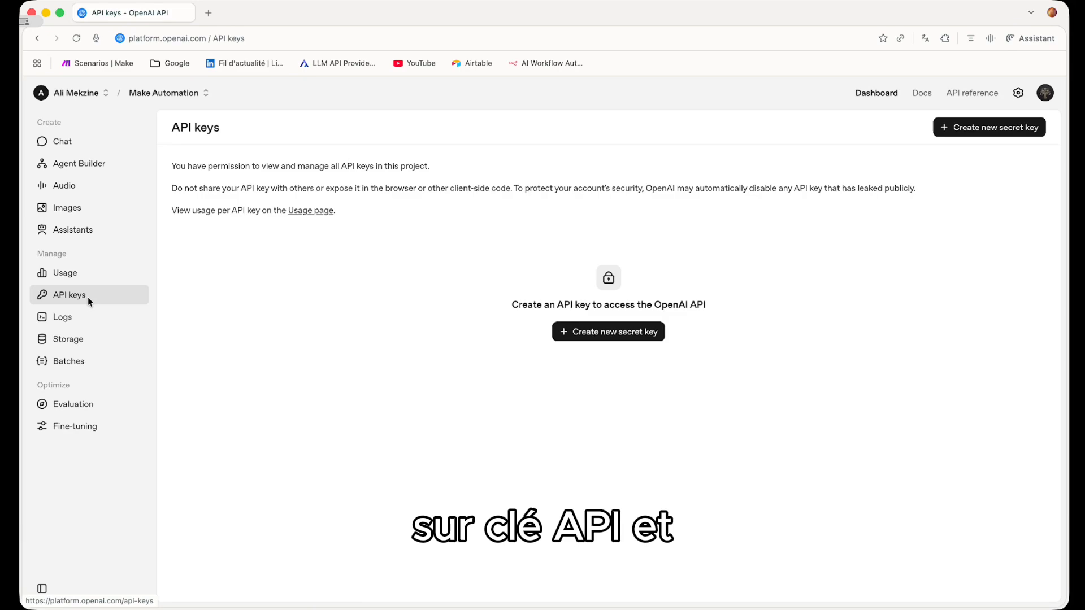
{"action": "left_click", "coordinate": [657, 330]}
{"action": "type", "text": "Mail classifica"}
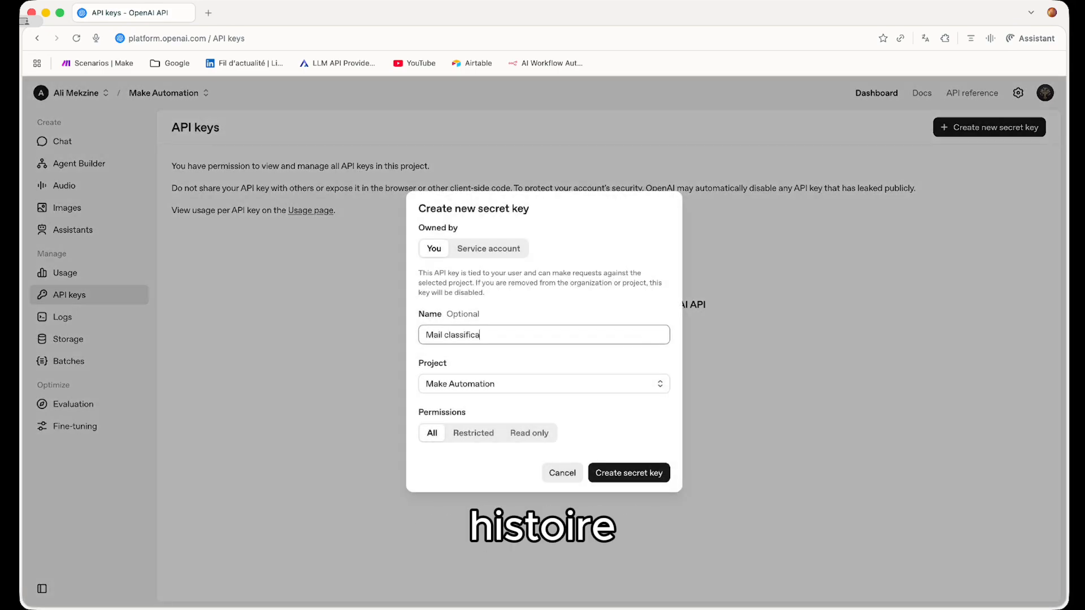
{"action": "type", "text": "tion"}
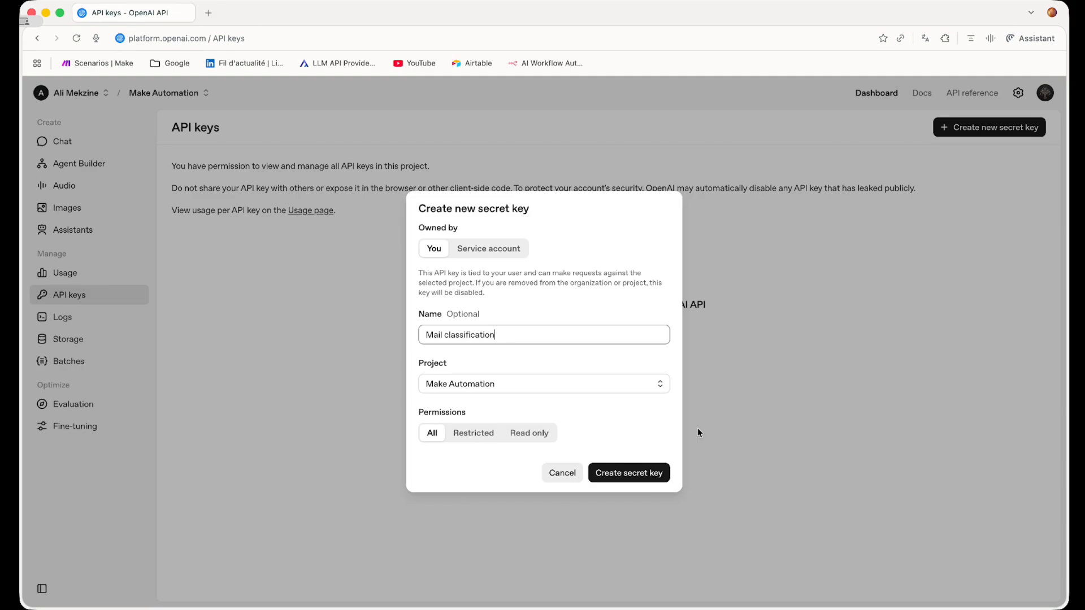
{"action": "left_click", "coordinate": [632, 481]}
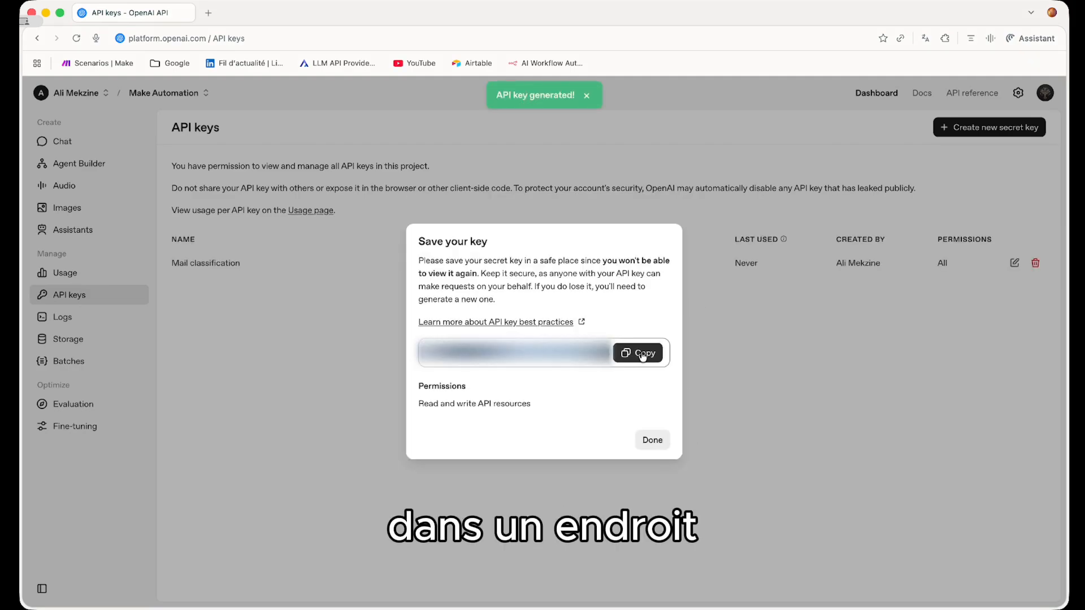
{"action": "left_click", "coordinate": [643, 354]}
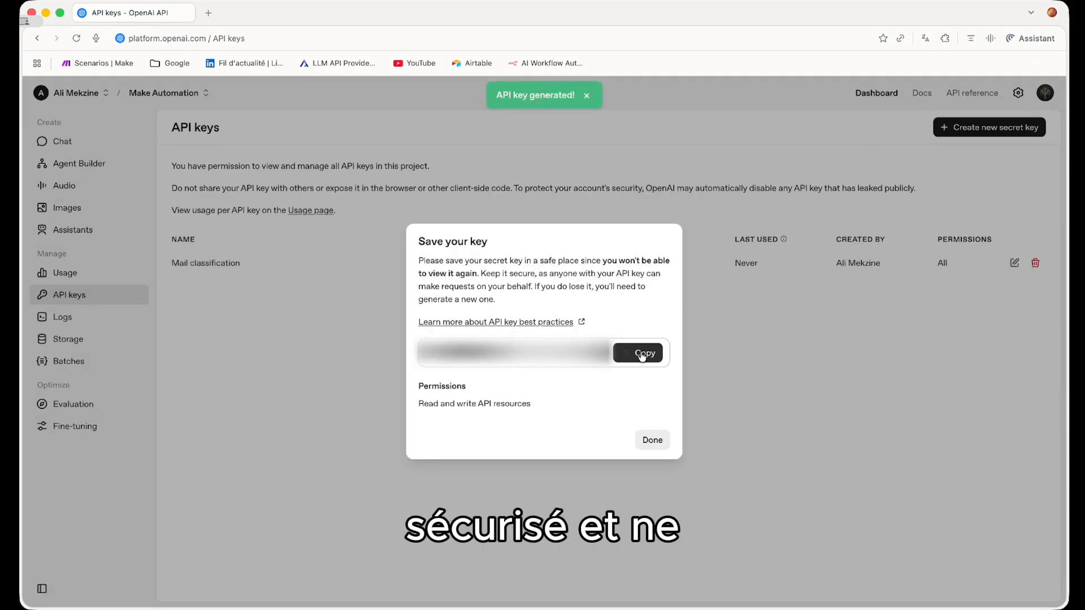
{"action": "left_click", "coordinate": [650, 438]}
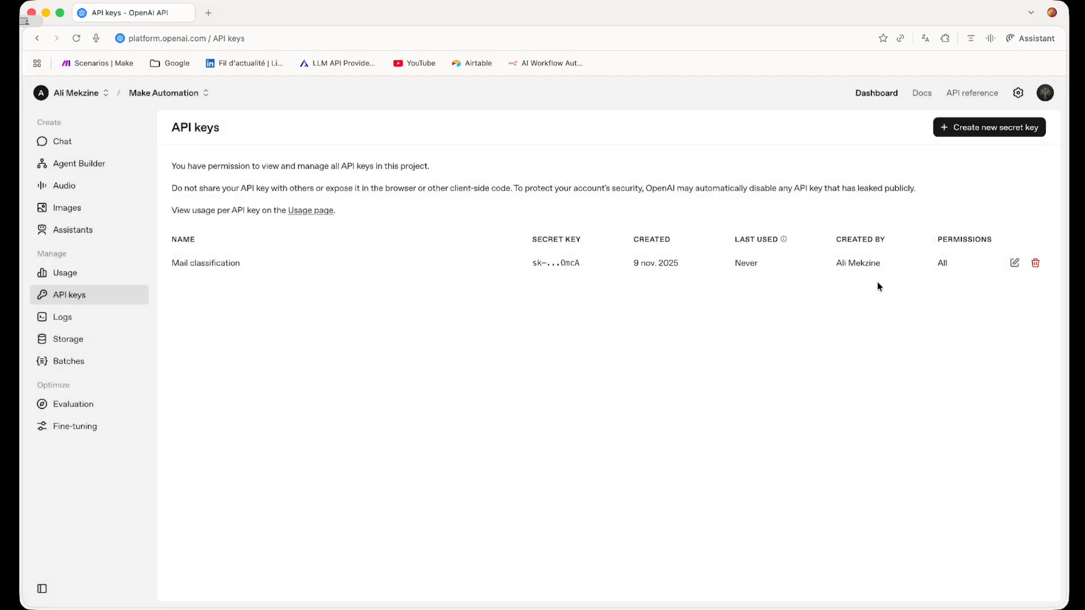
Step: Open the billing page in the OpenAI organization settings
{"action": "left_click", "coordinate": [1017, 93]}
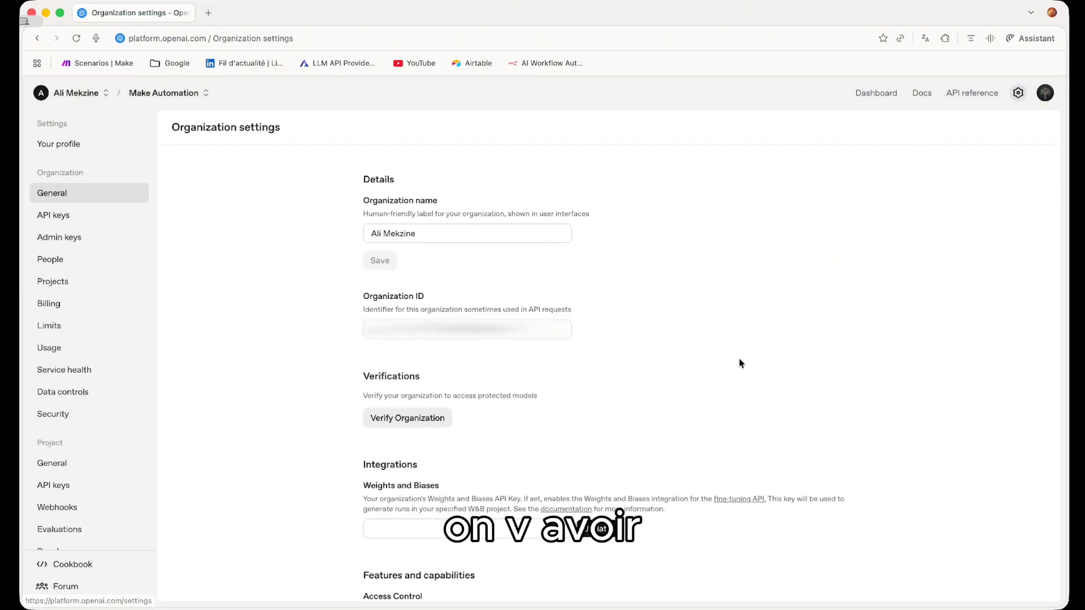
{"action": "left_click", "coordinate": [79, 300]}
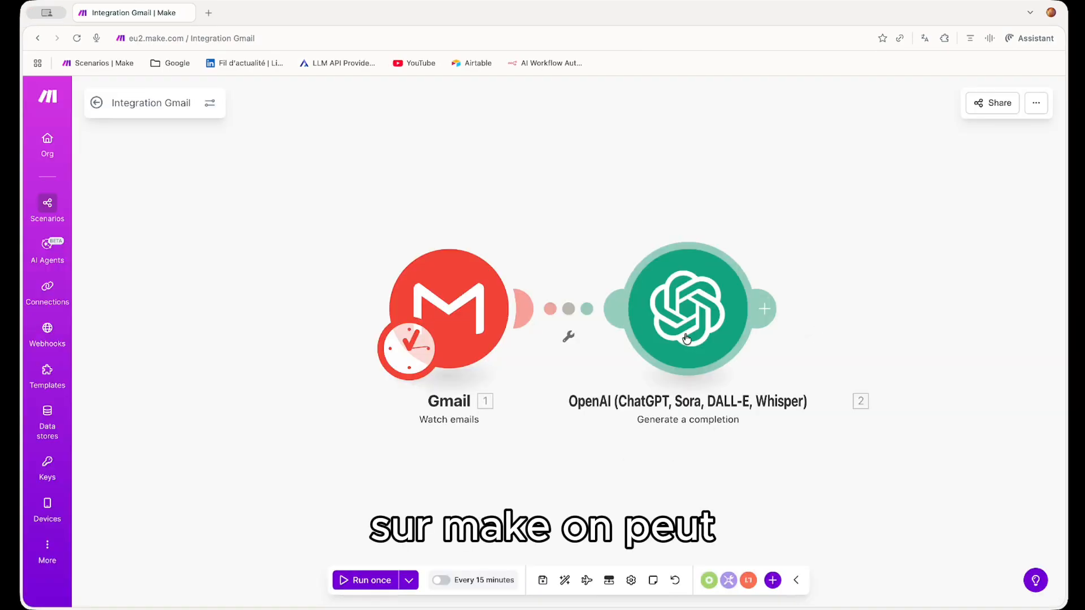
Step: Create the OpenAI module's connection with the name "Mails analyse", paste the copied API key and save it
{"action": "left_click", "coordinate": [686, 338]}
{"action": "left_click", "coordinate": [896, 299]}
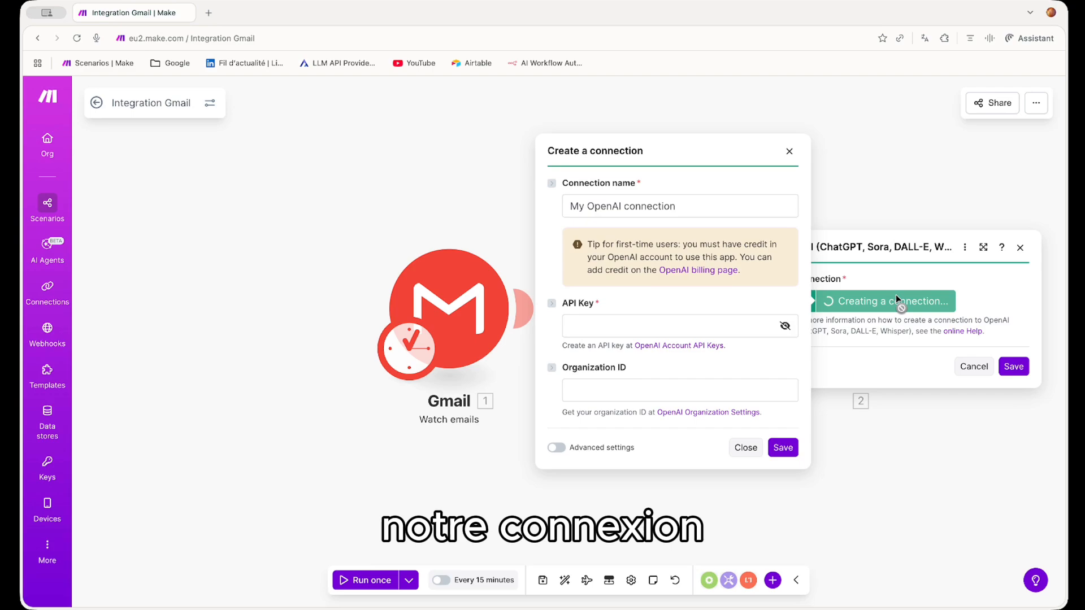
{"action": "left_click", "coordinate": [683, 326]}
{"action": "key", "text": "ctrl+v"}
{"action": "triple_click", "coordinate": [695, 206]}
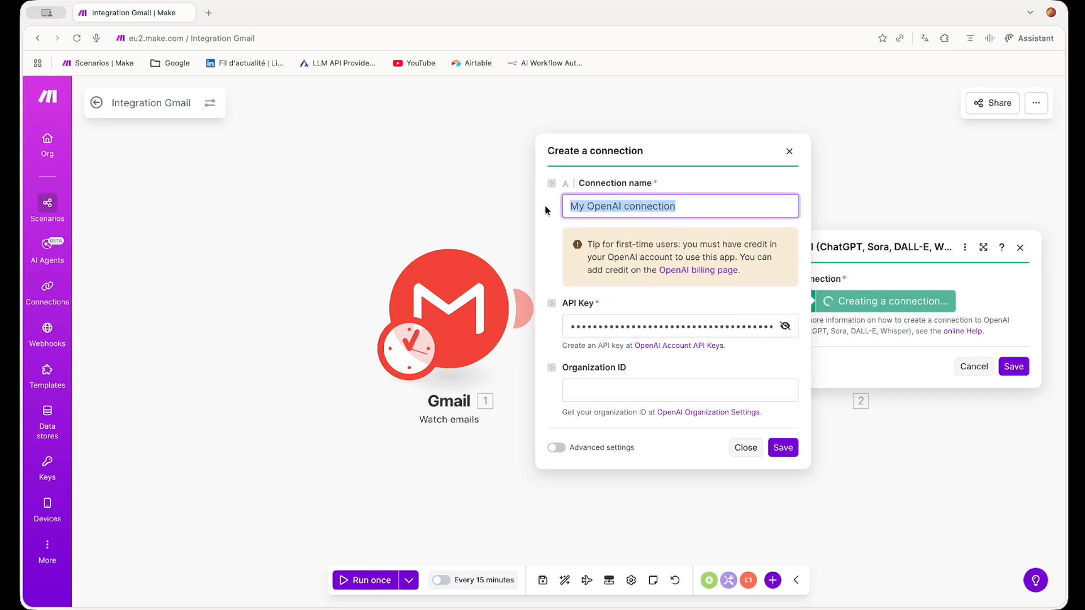
{"action": "type", "text": "mai"}
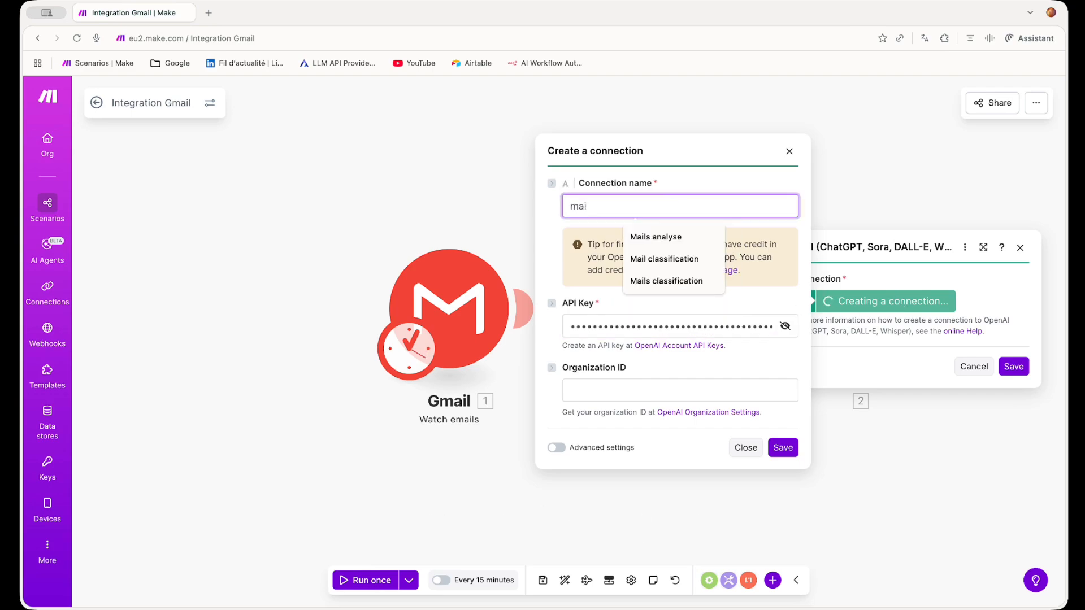
{"action": "key", "text": "Down"}
{"action": "key", "text": "Return"}
{"action": "left_click", "coordinate": [785, 449]}
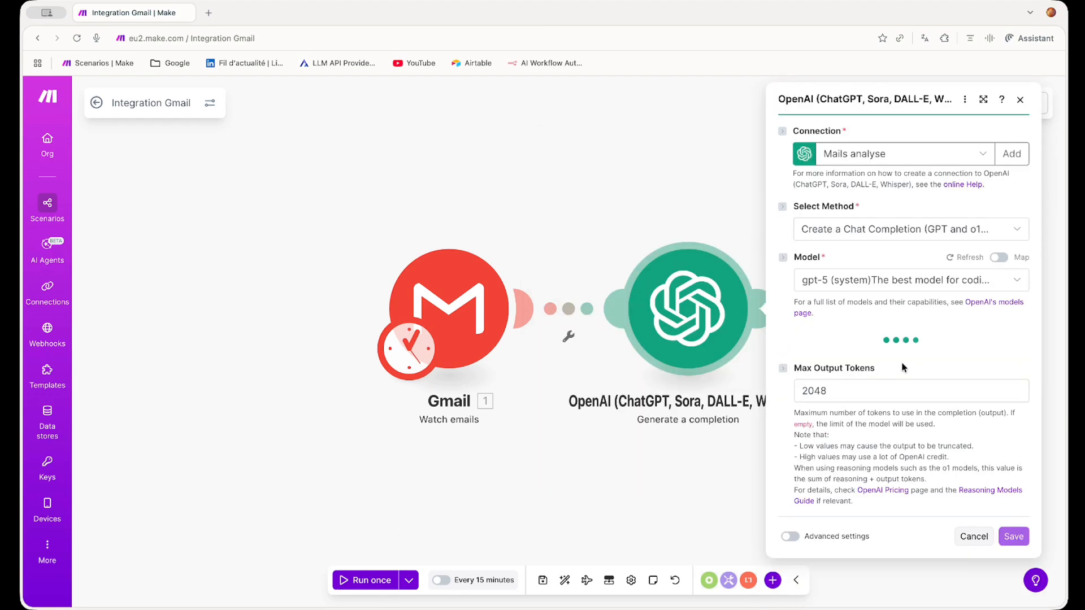
Step: Choose the gpt-3.5-turbo model and set the first message's role to Developer / System
{"action": "left_click", "coordinate": [939, 278]}
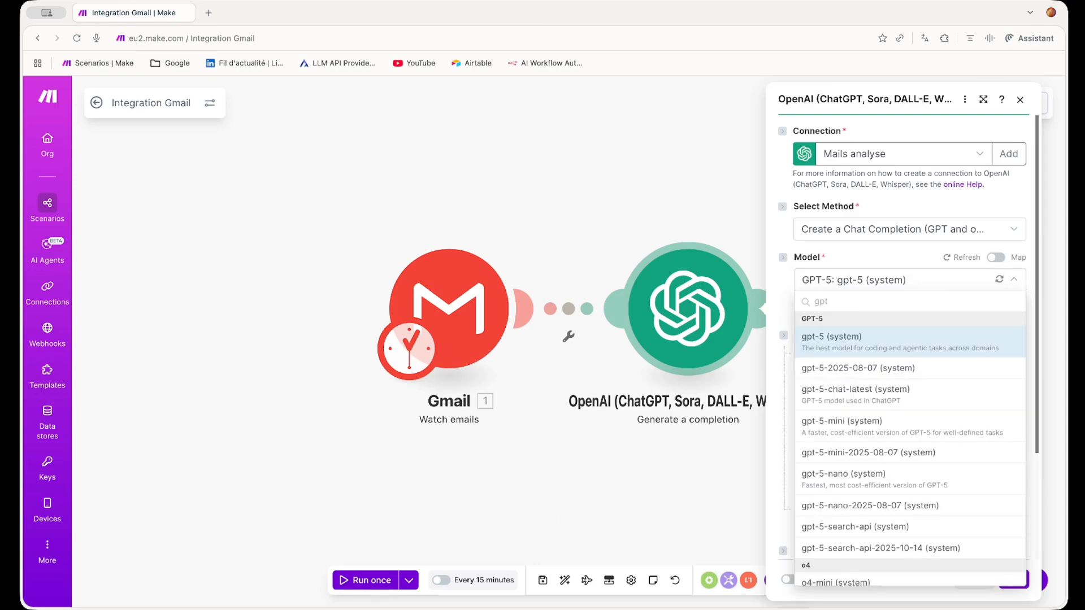
{"action": "type", "text": "gpt-3"}
{"action": "left_click", "coordinate": [931, 349]}
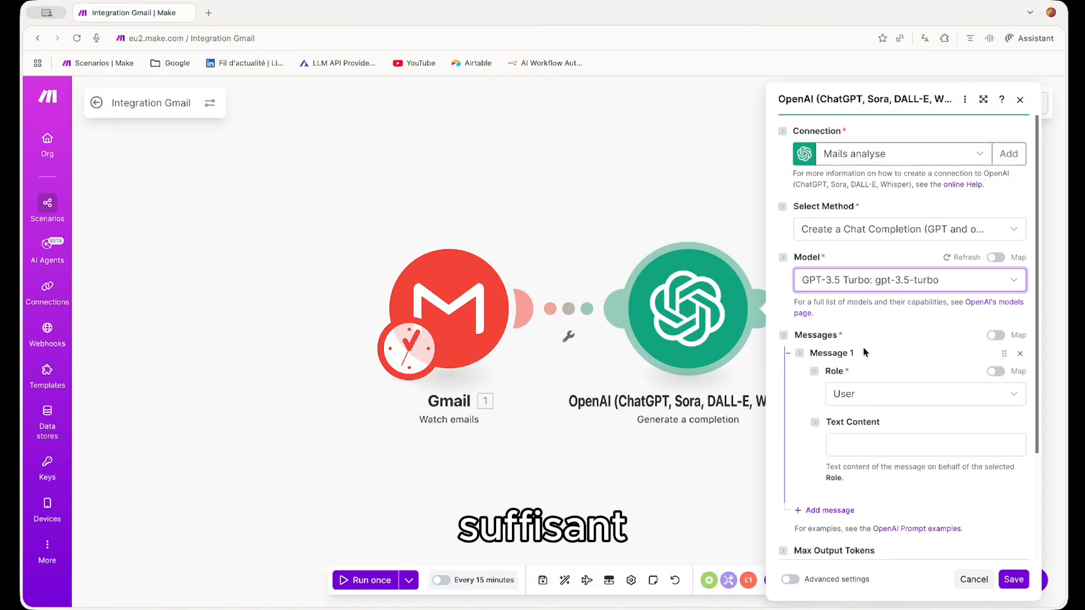
{"action": "scroll", "coordinate": [862, 352], "scroll_direction": "down", "scroll_amount": 3}
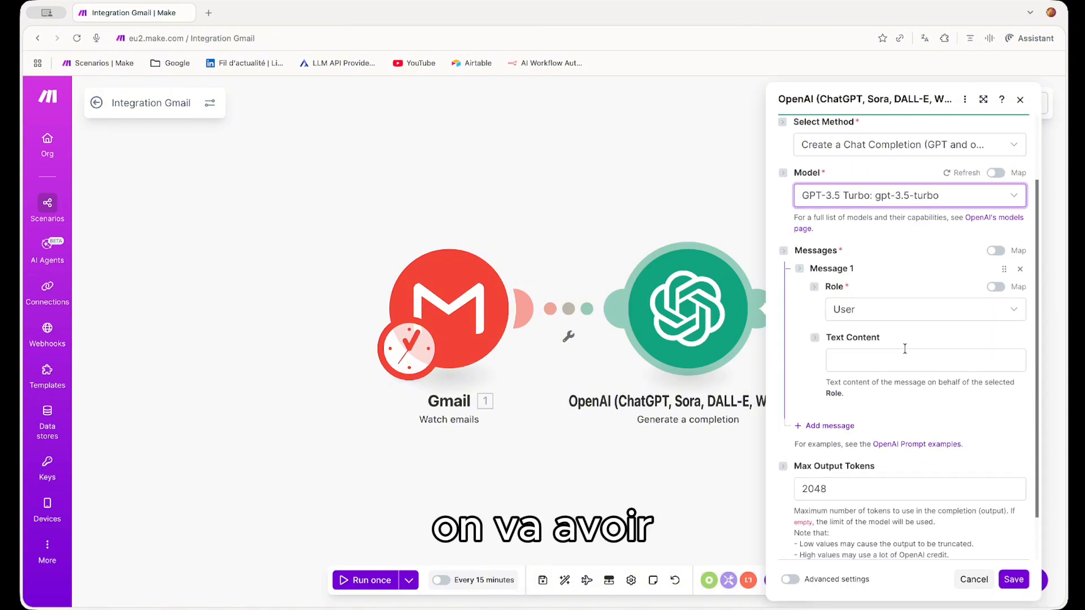
{"action": "left_click", "coordinate": [895, 312]}
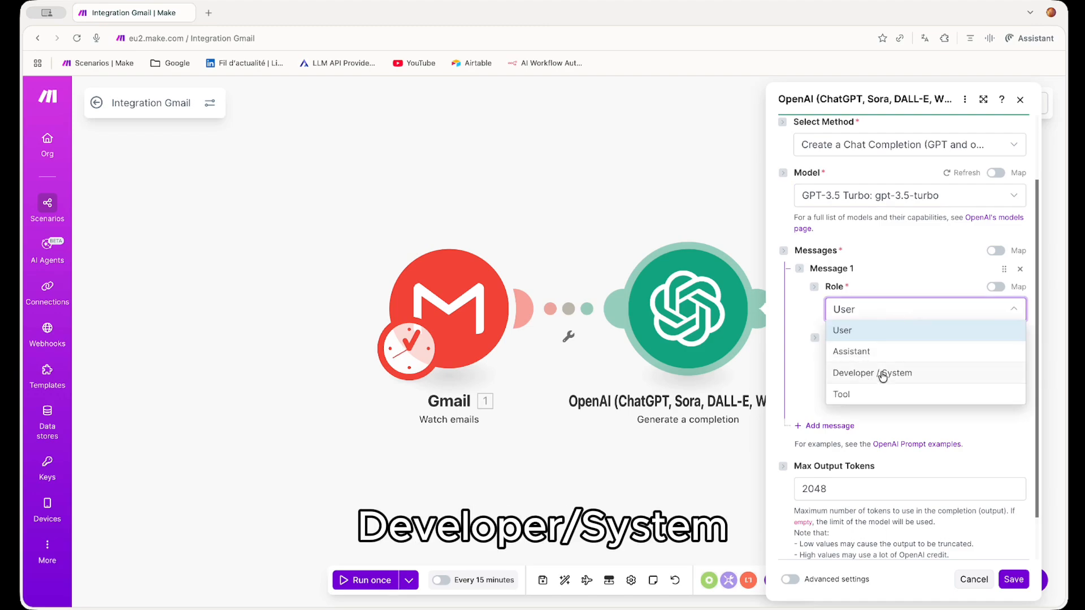
{"action": "left_click", "coordinate": [885, 375]}
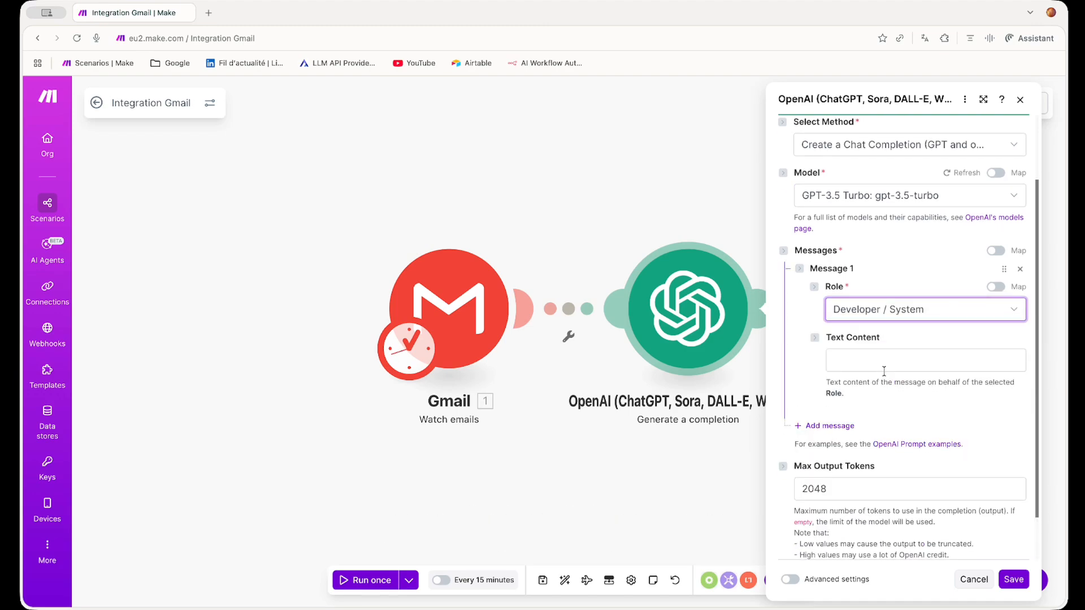
Step: Enter the first message's text: "Tu es un assistant expert pour une agence immobilière. Ton unique but est de classifier des emails en un seul mot."
{"action": "scroll", "coordinate": [884, 372], "scroll_direction": "down", "scroll_amount": 1}
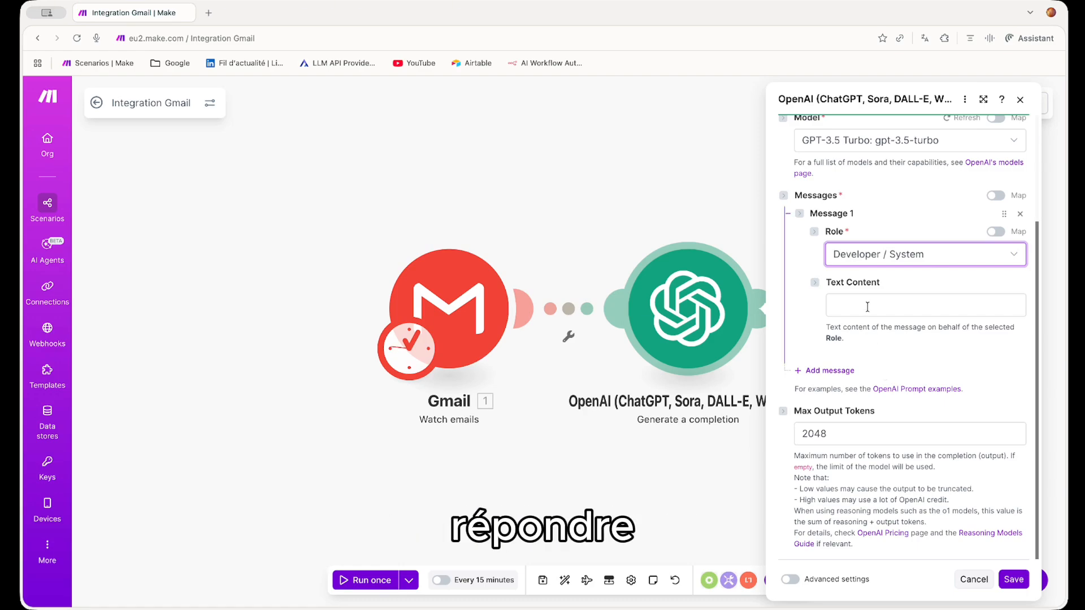
{"action": "key", "text": "super+Tab"}
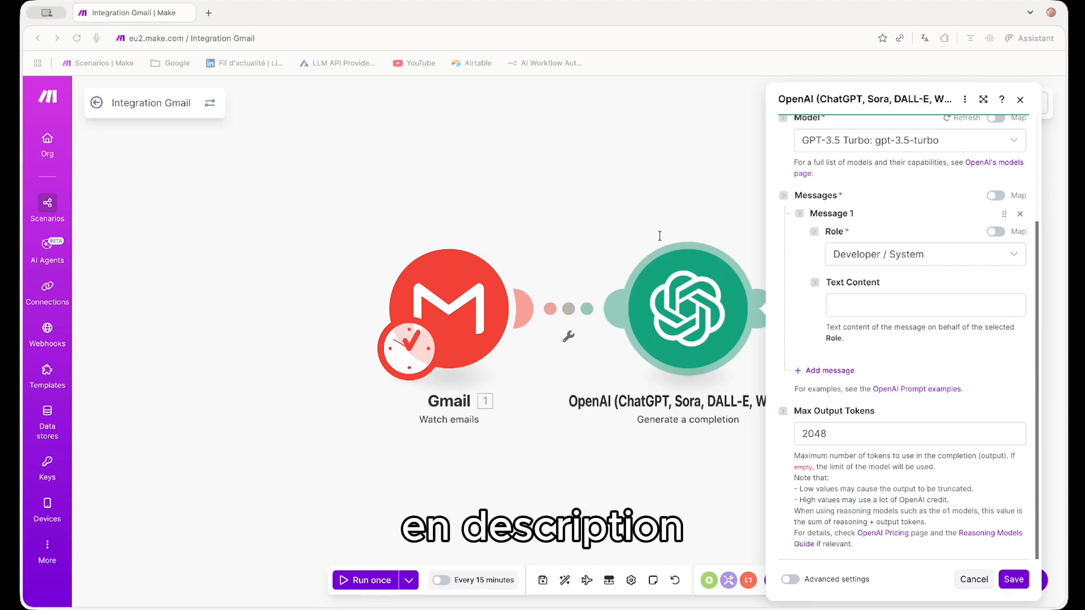
{"action": "left_click", "coordinate": [911, 306]}
{"action": "type", "text": "Tu es un assistant expert pour une agence immobilière. Ton unique but est de classifier des emails en un seul mot."}
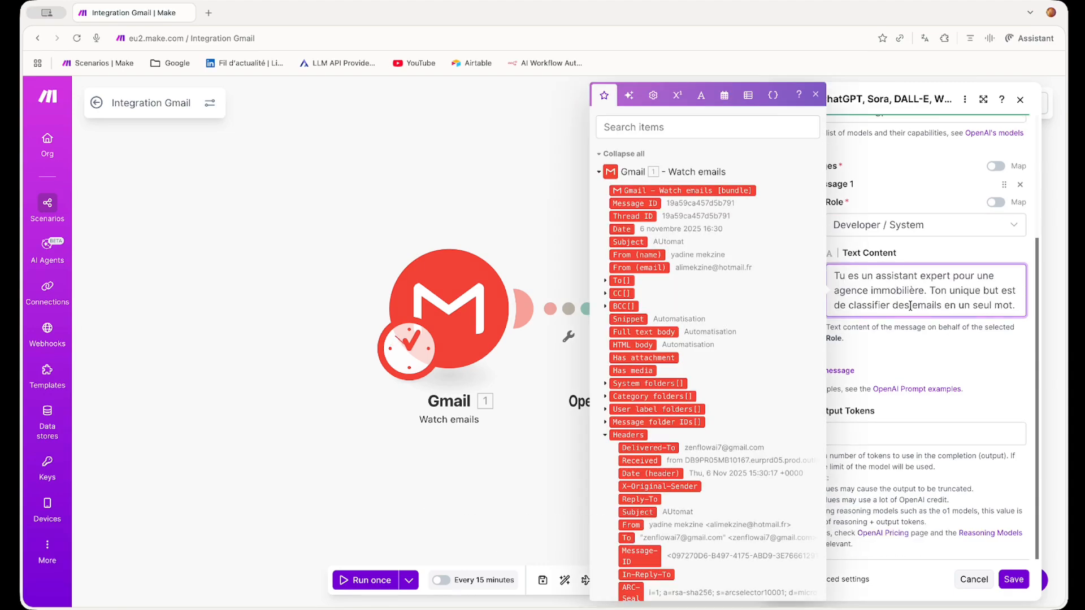
{"action": "left_click", "coordinate": [894, 360]}
Step: Add a second message with the User role and paste the prompt classifying emails as LEAD, FACTURE, SUIVI, URGENT or AUTRE
{"action": "left_click", "coordinate": [807, 374]}
{"action": "scroll", "coordinate": [939, 354], "scroll_direction": "down", "scroll_amount": 2}
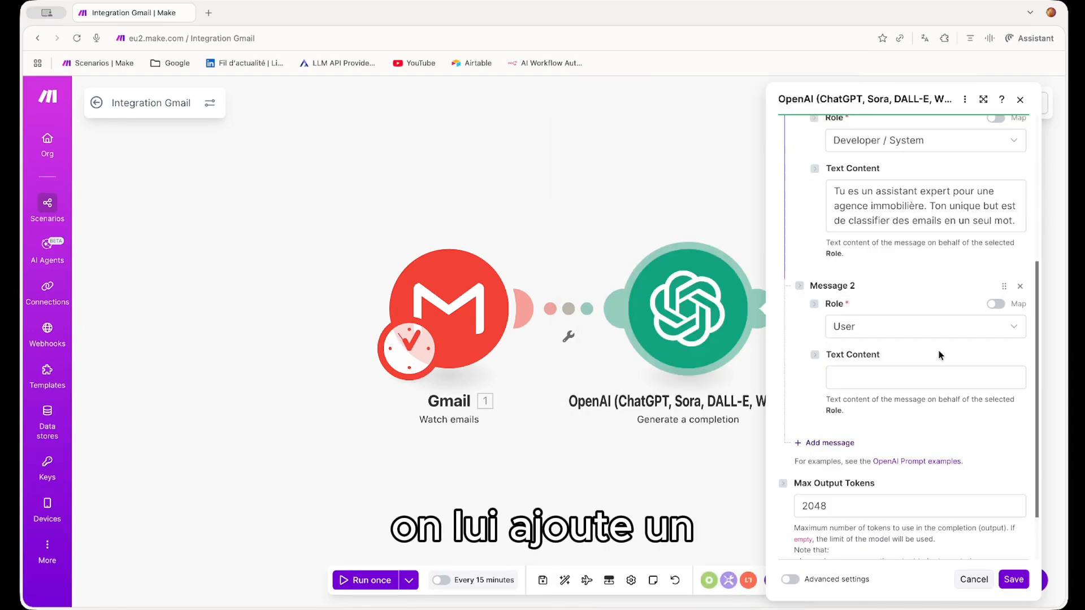
{"action": "scroll", "coordinate": [940, 354], "scroll_direction": "down", "scroll_amount": 1}
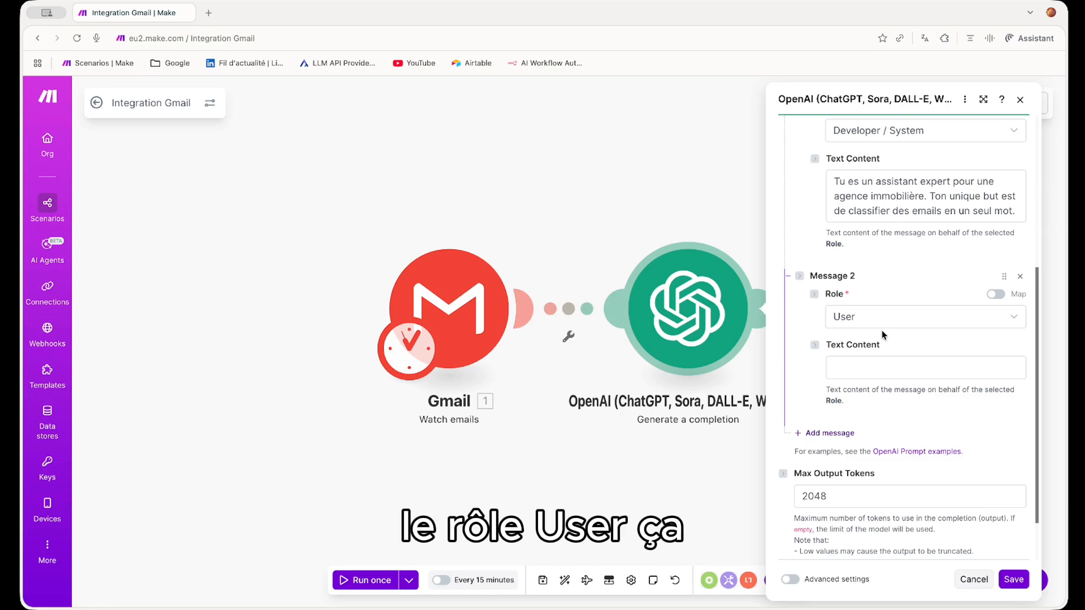
{"action": "left_click", "coordinate": [882, 369]}
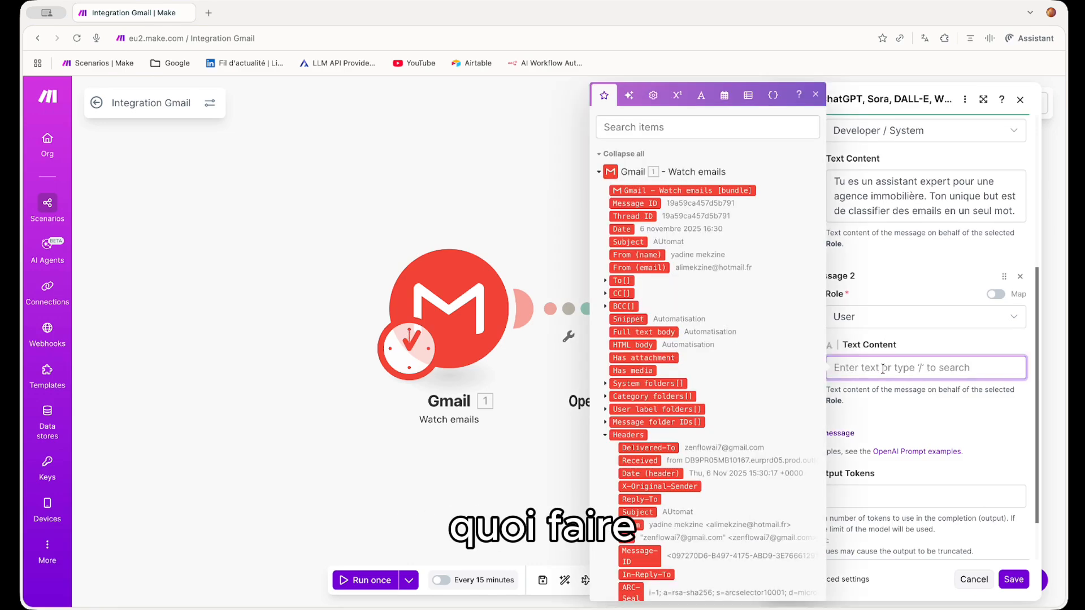
{"action": "key", "text": "super+Tab"}
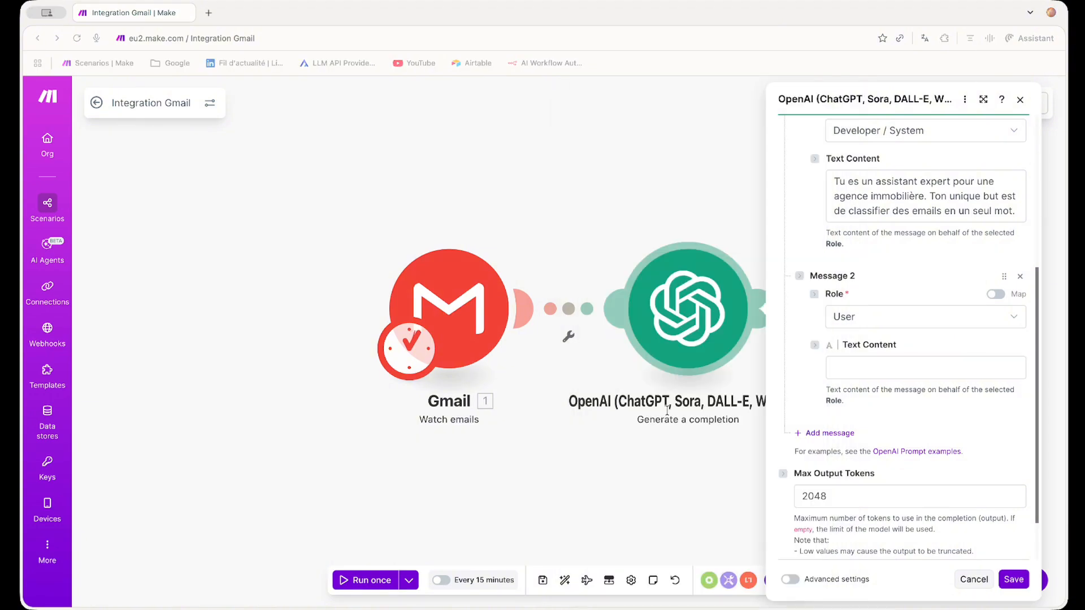
{"action": "left_click", "coordinate": [890, 367]}
{"action": "key", "text": "ctrl+v"}
{"action": "scroll", "coordinate": [891, 368], "scroll_direction": "down", "scroll_amount": 3}
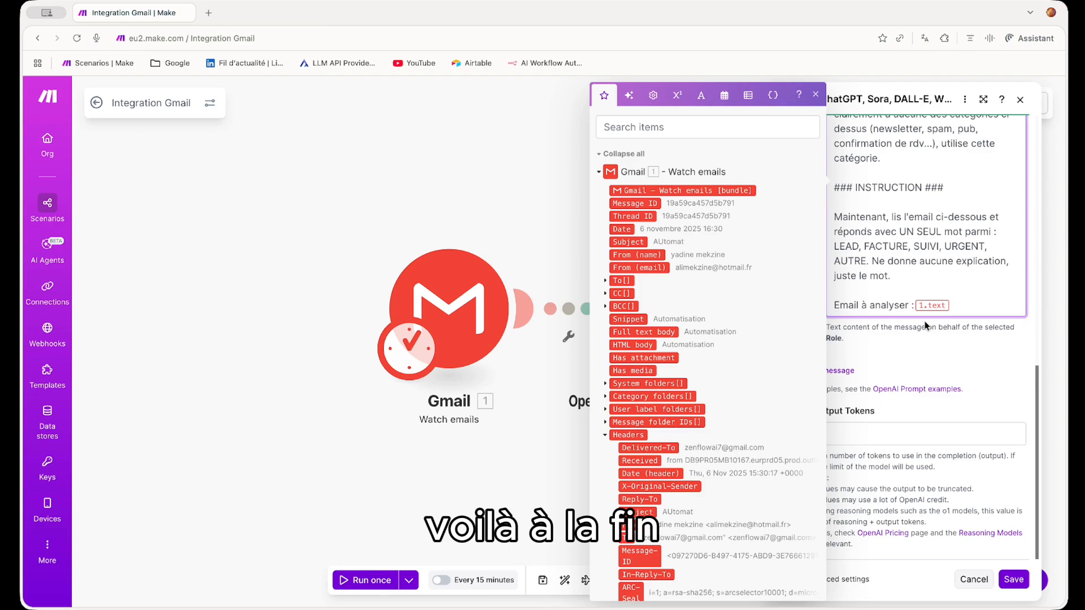
Step: Replace the placeholder after "Email à analyser :" in the User message with the Gmail module's Full text body variable
{"action": "scroll", "coordinate": [963, 378], "scroll_direction": "down", "scroll_amount": 1}
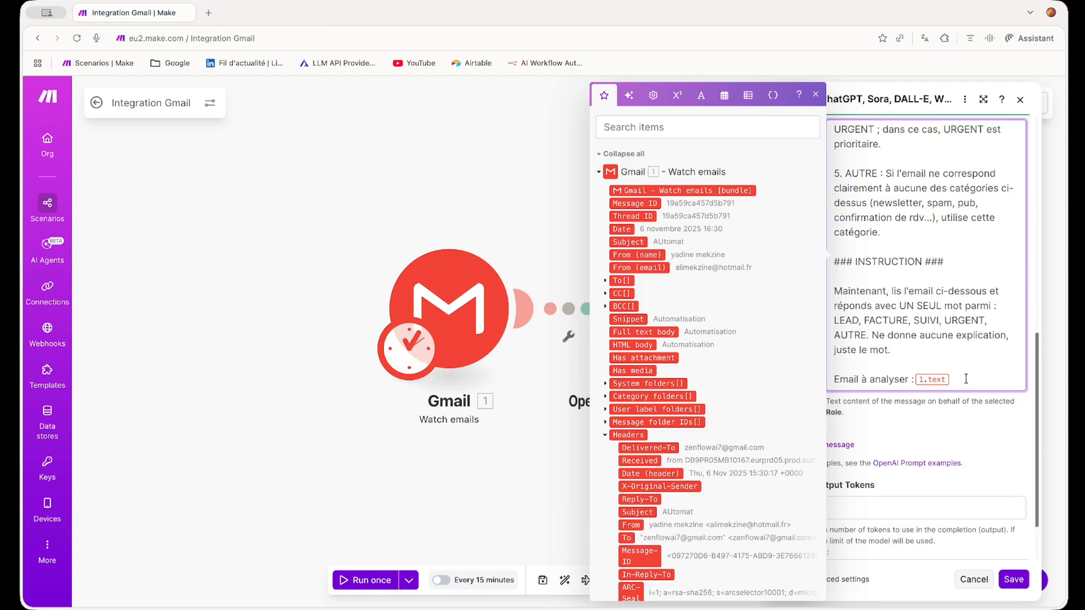
{"action": "key", "text": "BackSpace"}
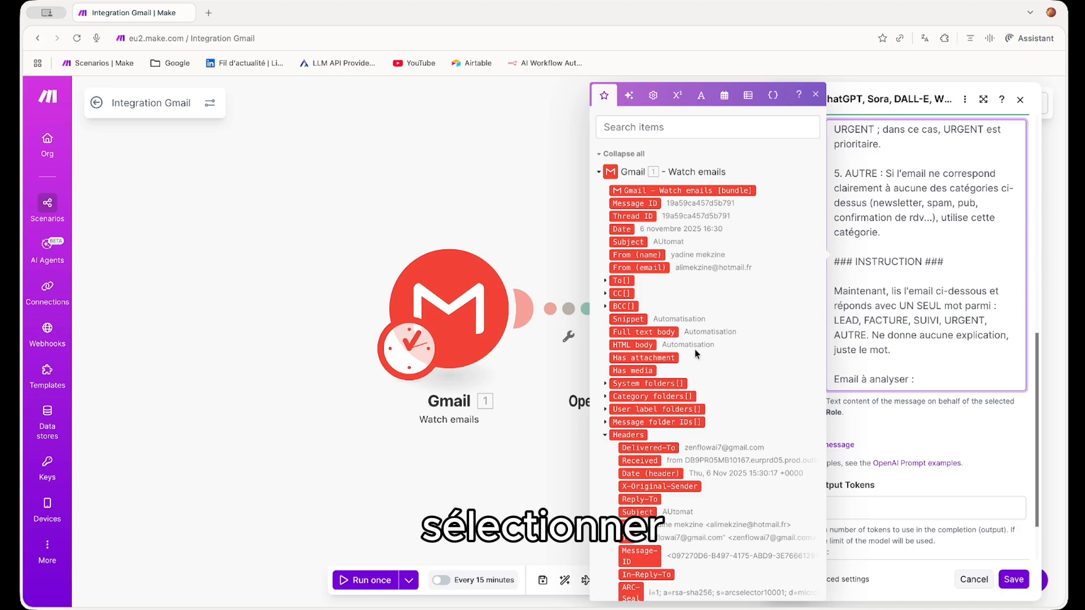
{"action": "left_click_drag", "start_coordinate": [669, 332], "coordinate": [945, 382]}
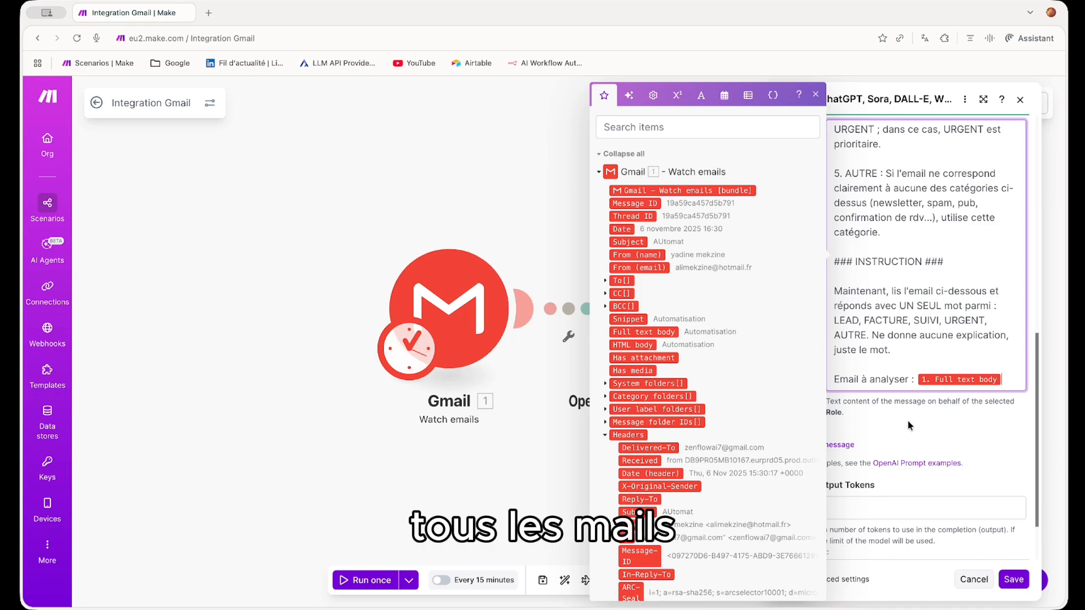
{"action": "scroll", "coordinate": [907, 425], "scroll_direction": "down", "scroll_amount": 1}
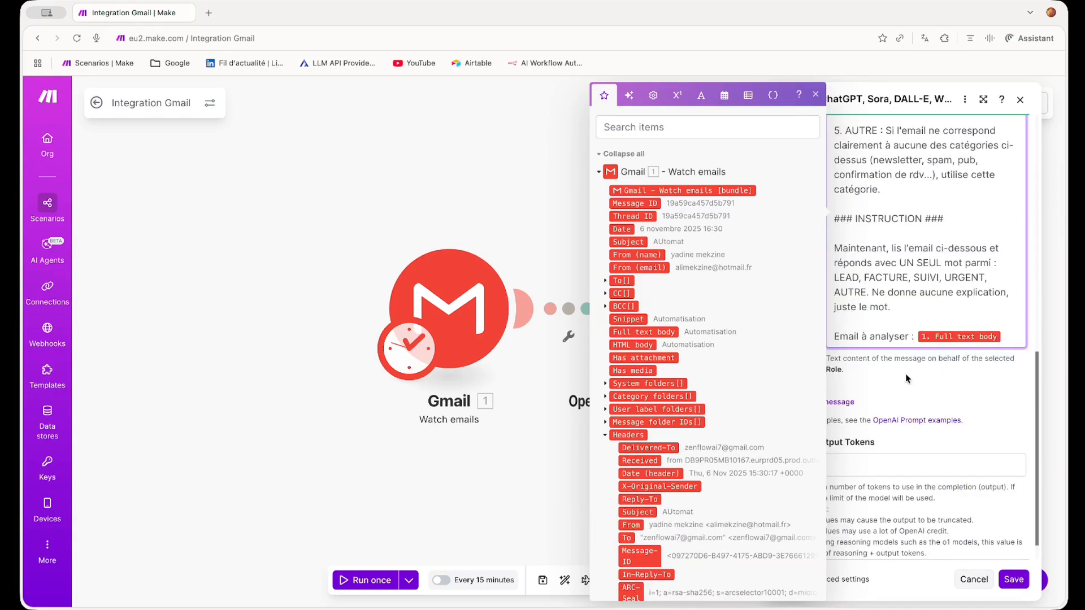
{"action": "left_click", "coordinate": [905, 374]}
Step: Review the OpenAI module's Max Output Tokens setting and the texts of both messages
{"action": "scroll", "coordinate": [851, 466], "scroll_direction": "down", "scroll_amount": 1}
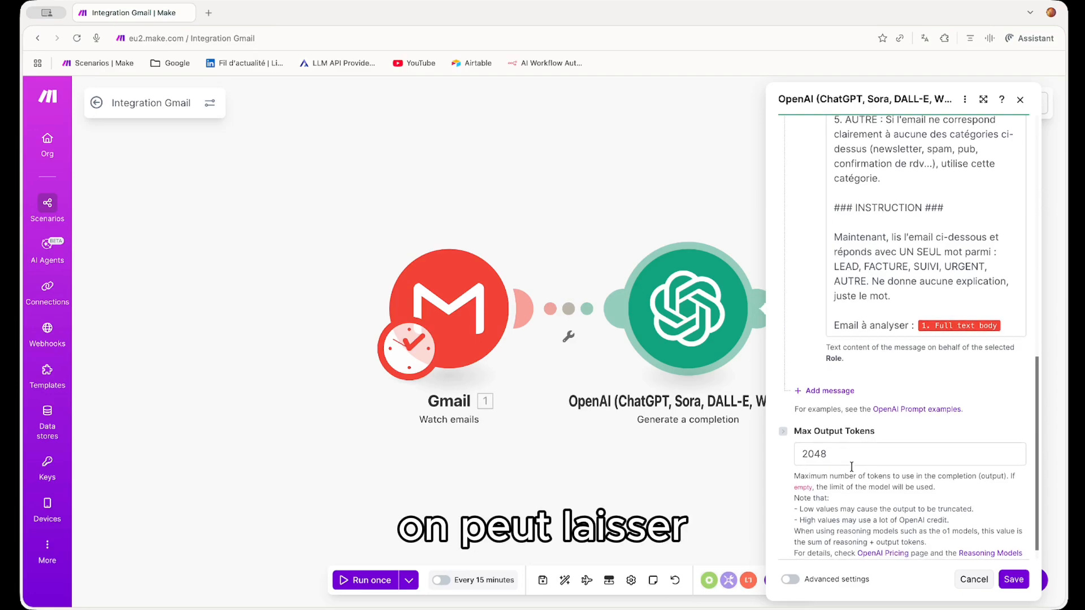
{"action": "left_click", "coordinate": [868, 460]}
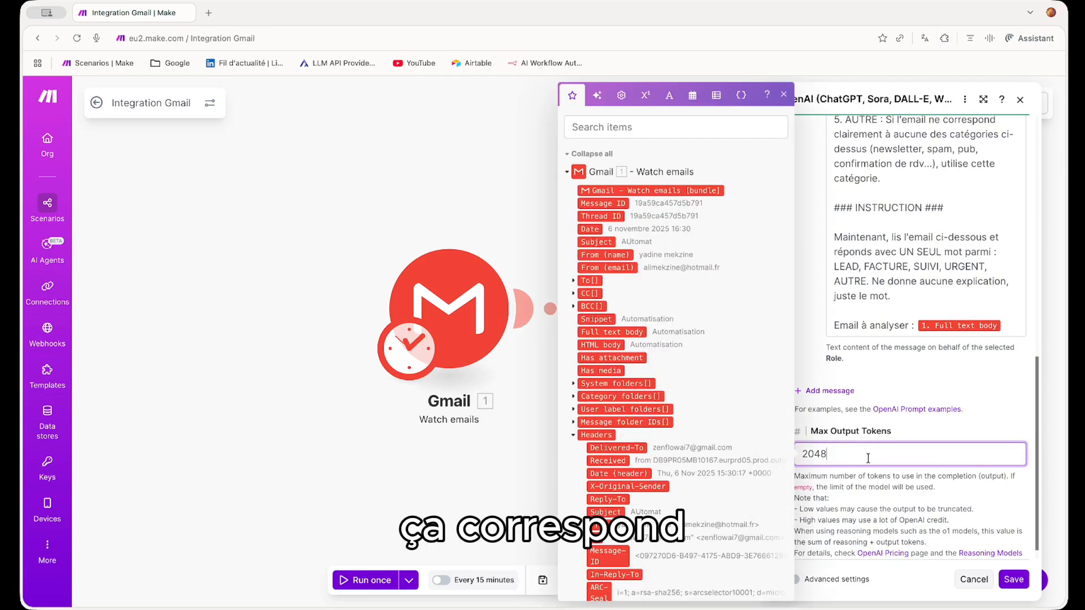
{"action": "left_click", "coordinate": [968, 424]}
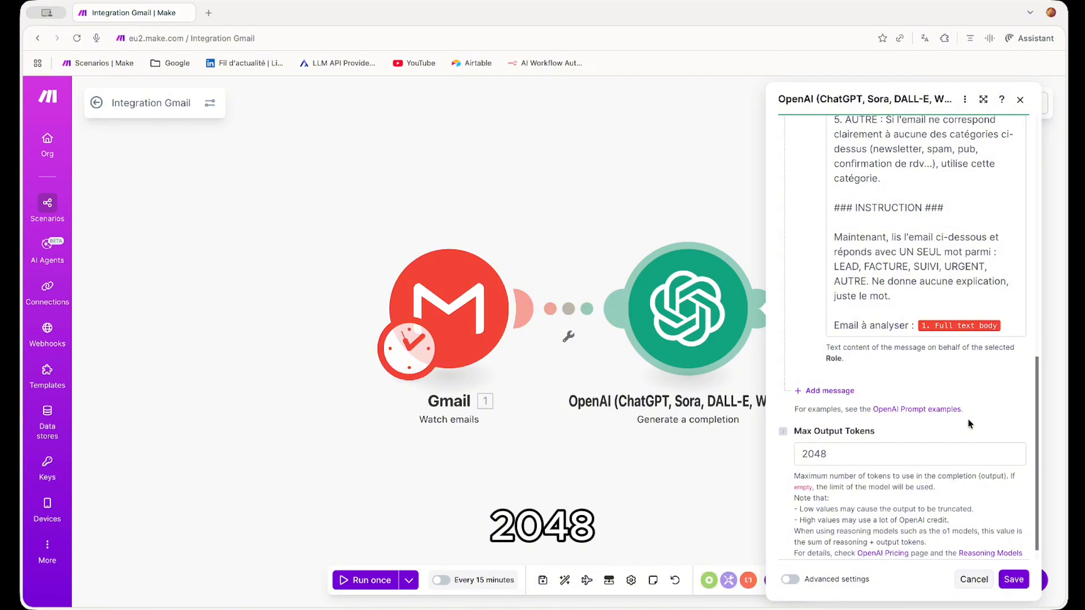
{"action": "scroll", "coordinate": [916, 440], "scroll_direction": "up", "scroll_amount": 6}
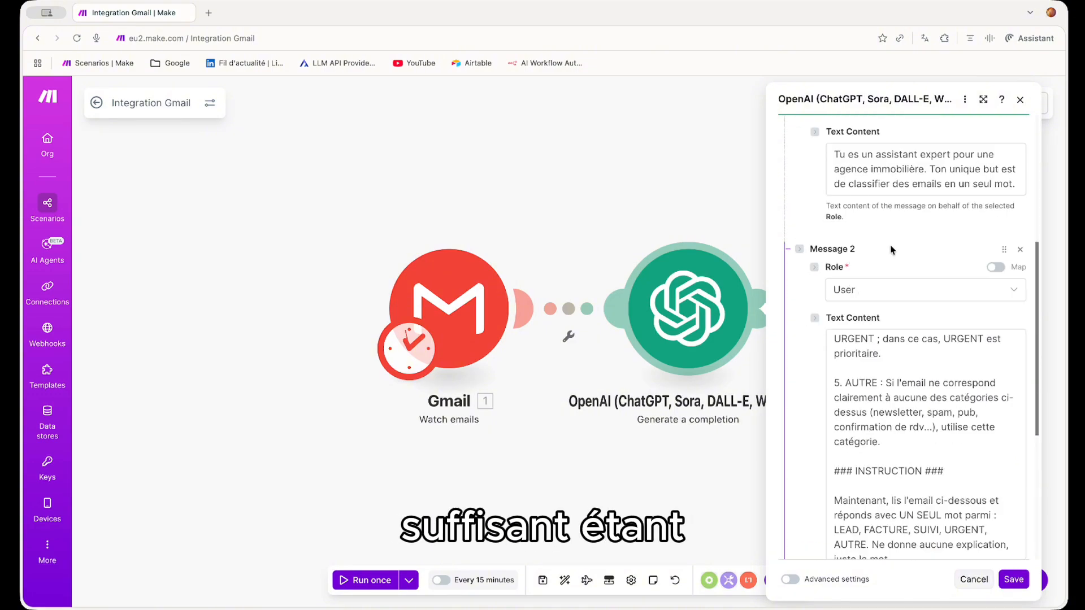
{"action": "left_click", "coordinate": [912, 274]}
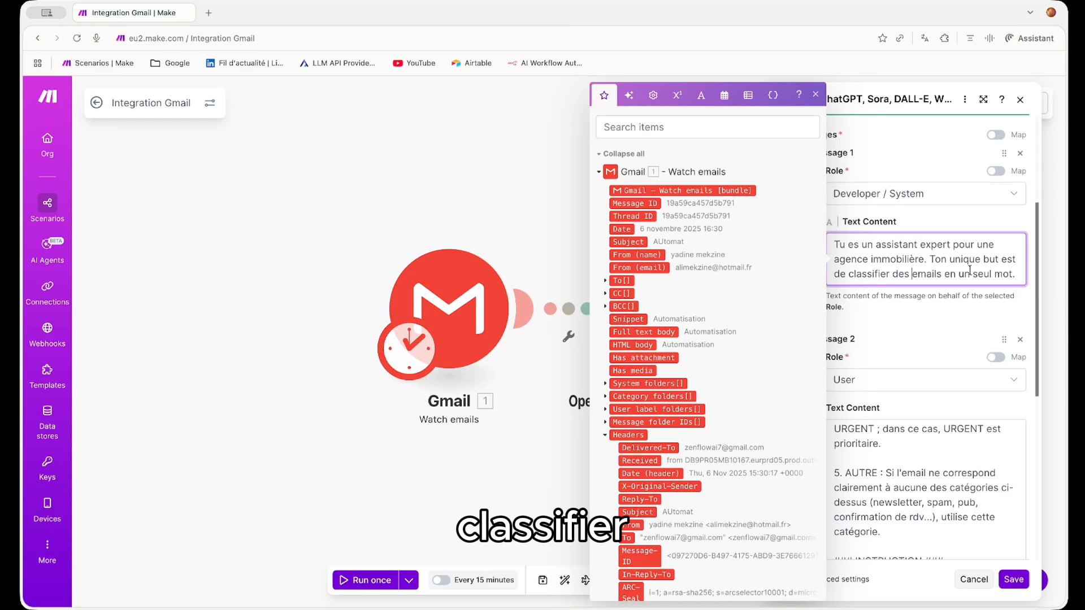
{"action": "left_click", "coordinate": [922, 317]}
{"action": "scroll", "coordinate": [921, 315], "scroll_direction": "down", "scroll_amount": 6}
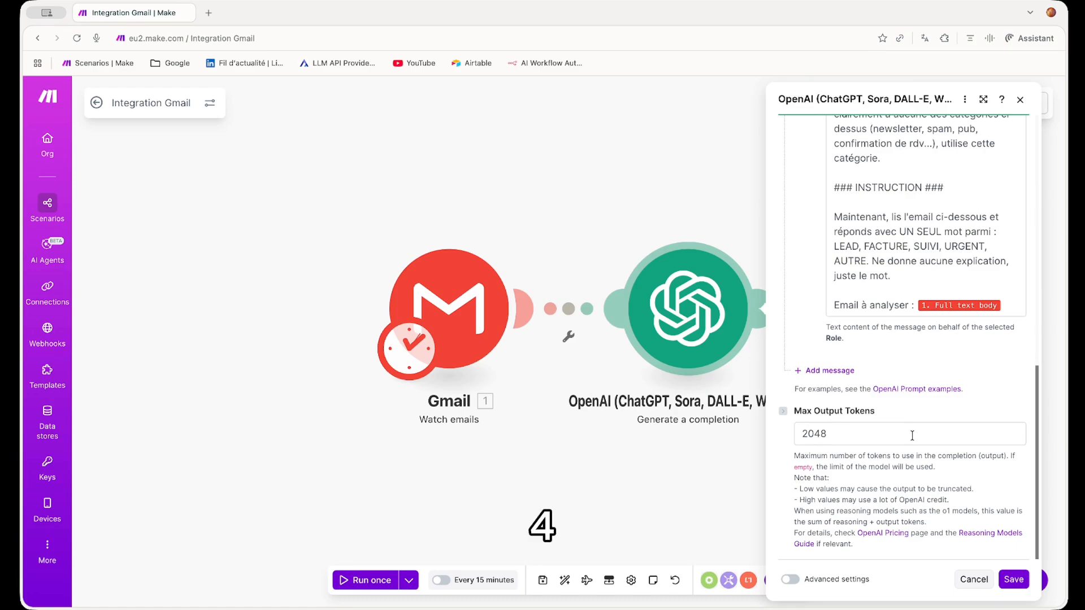
Step: Save the OpenAI module's settings and the scenario, and run the scenario once
{"action": "left_click", "coordinate": [1013, 579]}
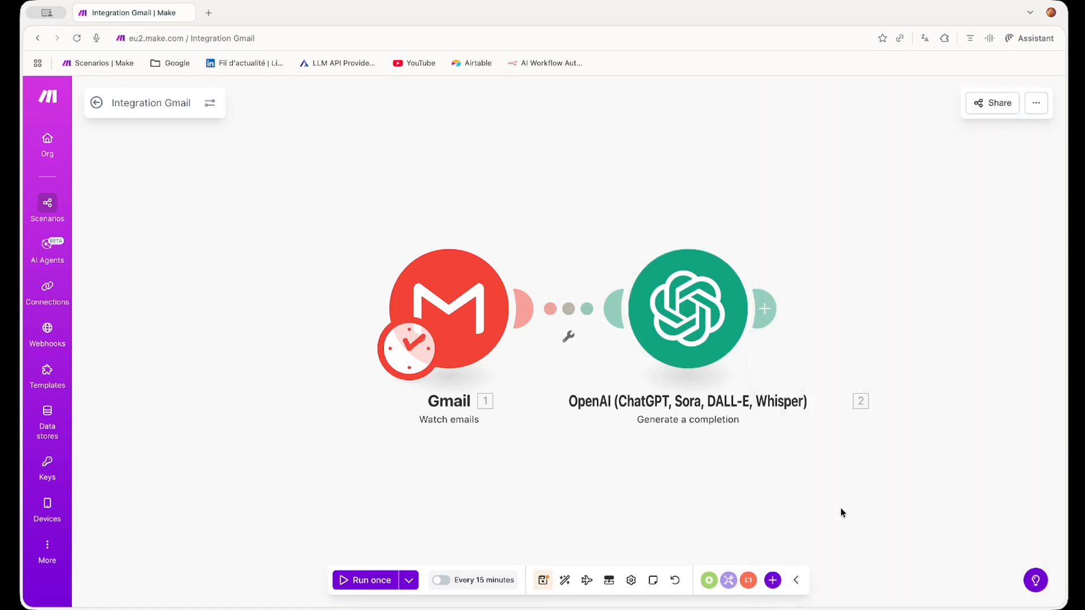
{"action": "key", "text": "ctrl+s"}
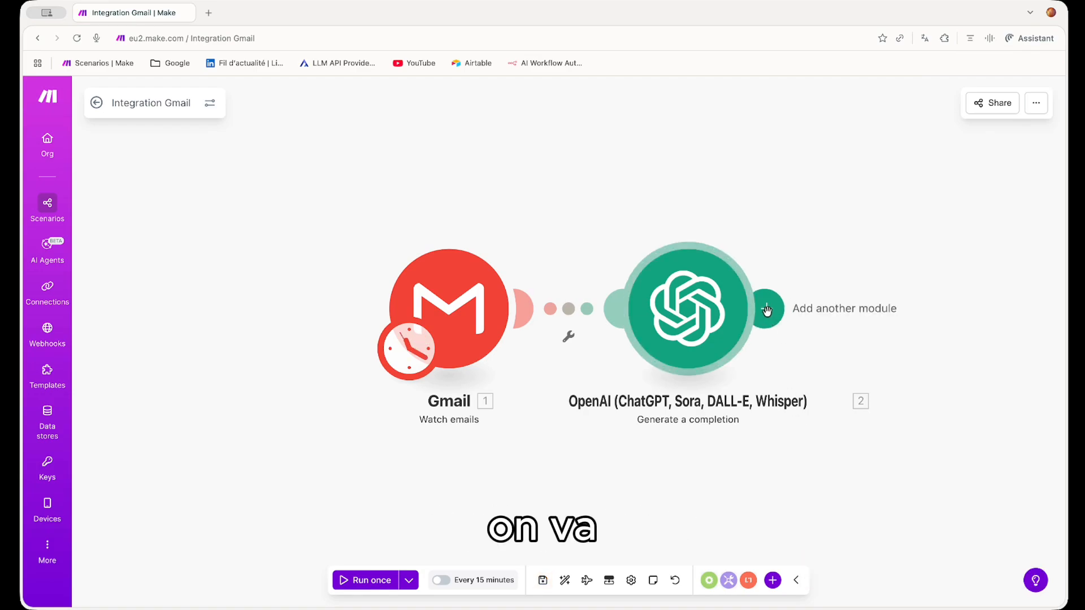
{"action": "left_click", "coordinate": [378, 582]}
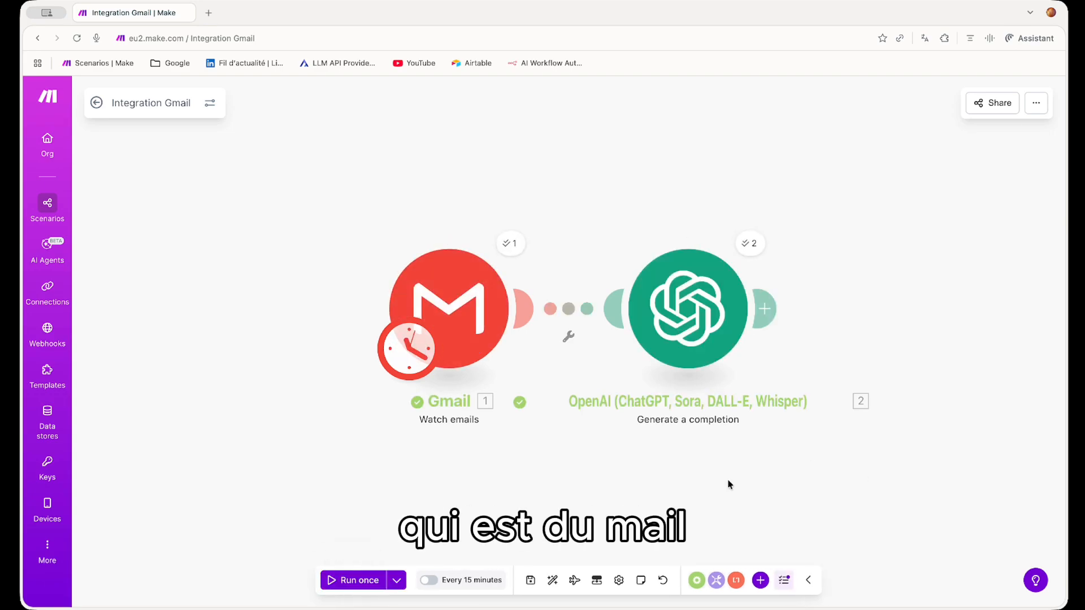
Step: Examine the subject and text of each email in the Gmail module's output bundles, and close the result
{"action": "left_click", "coordinate": [510, 244]}
{"action": "scroll", "coordinate": [666, 379], "scroll_direction": "down", "scroll_amount": 2}
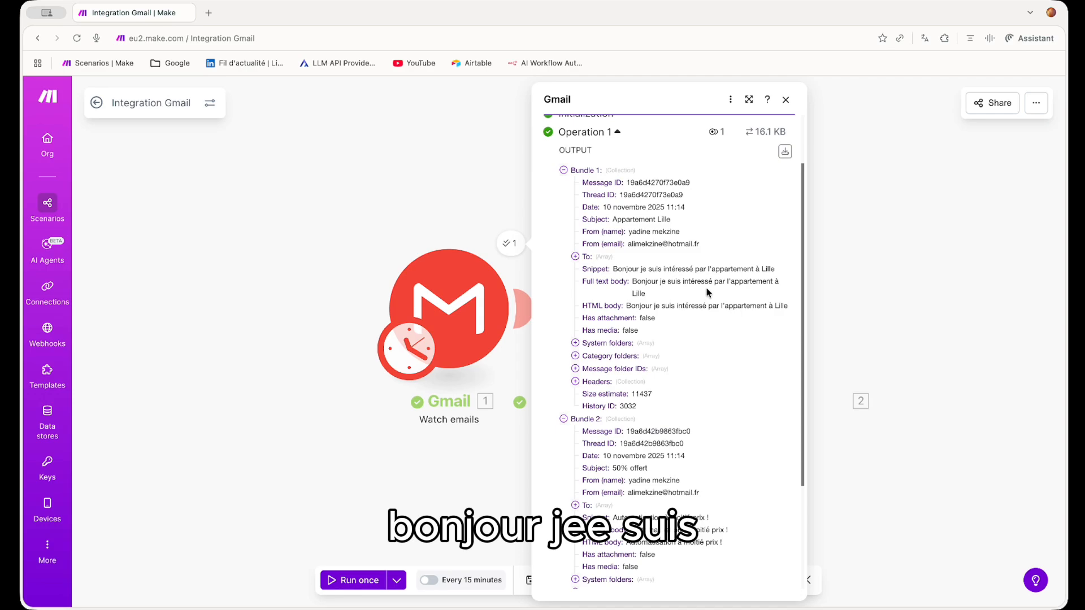
{"action": "scroll", "coordinate": [665, 288], "scroll_direction": "down", "scroll_amount": 4}
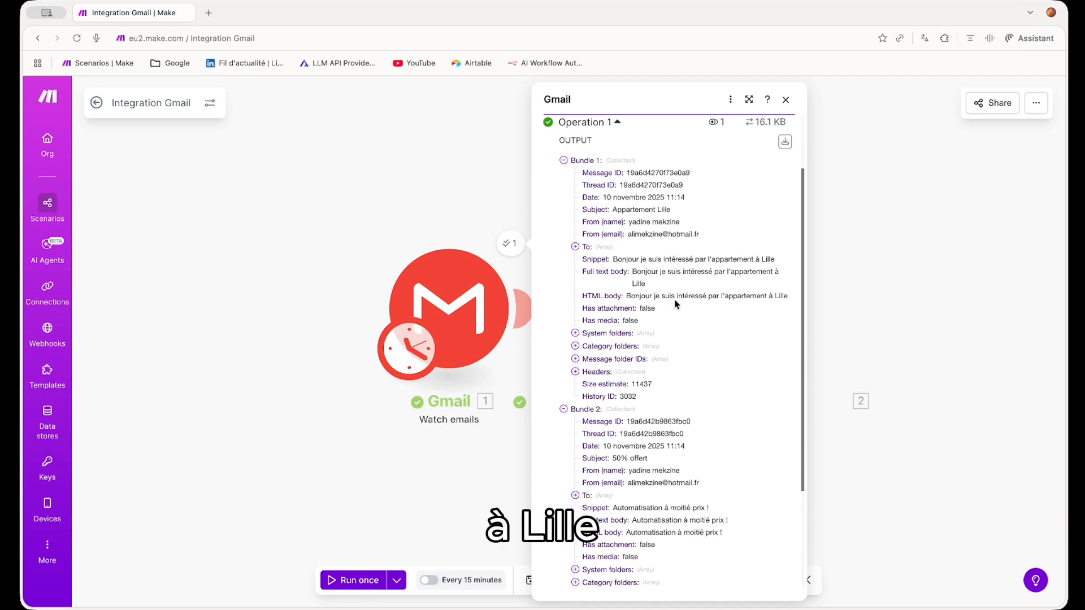
{"action": "scroll", "coordinate": [674, 299], "scroll_direction": "down", "scroll_amount": 1}
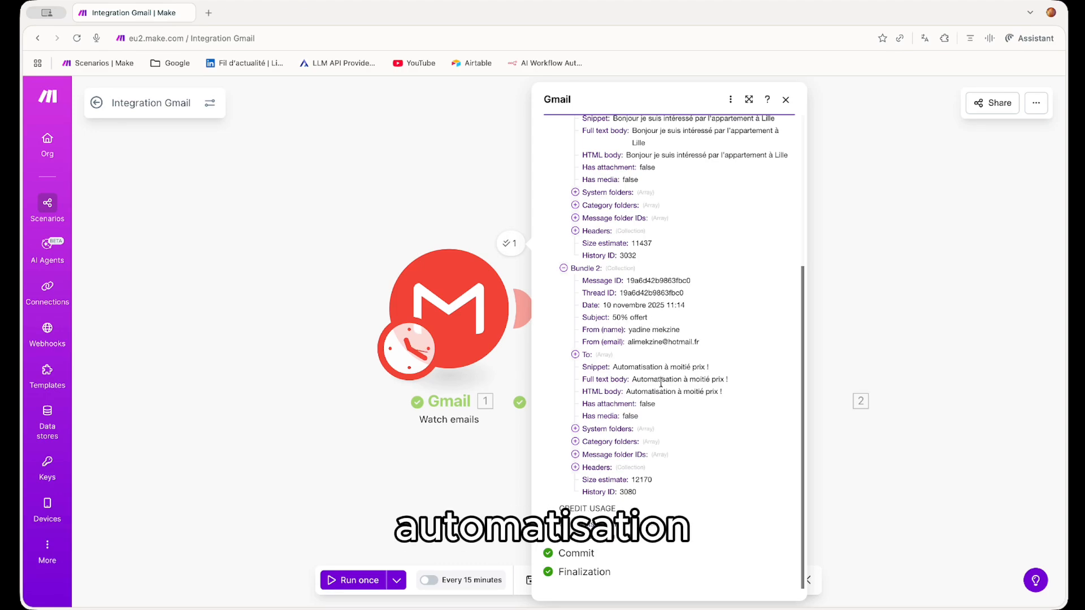
{"action": "left_click", "coordinate": [829, 471]}
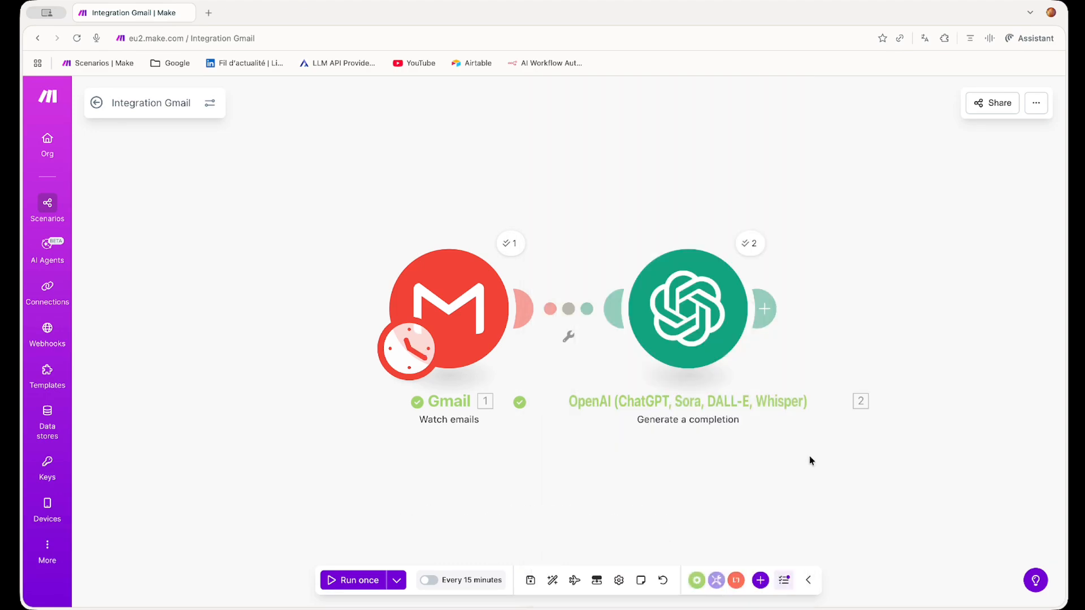
Step: Open the OpenAI module's run result and expand Operation 1 to check the category assigned to the first email
{"action": "left_click", "coordinate": [753, 252]}
{"action": "left_click", "coordinate": [853, 288]}
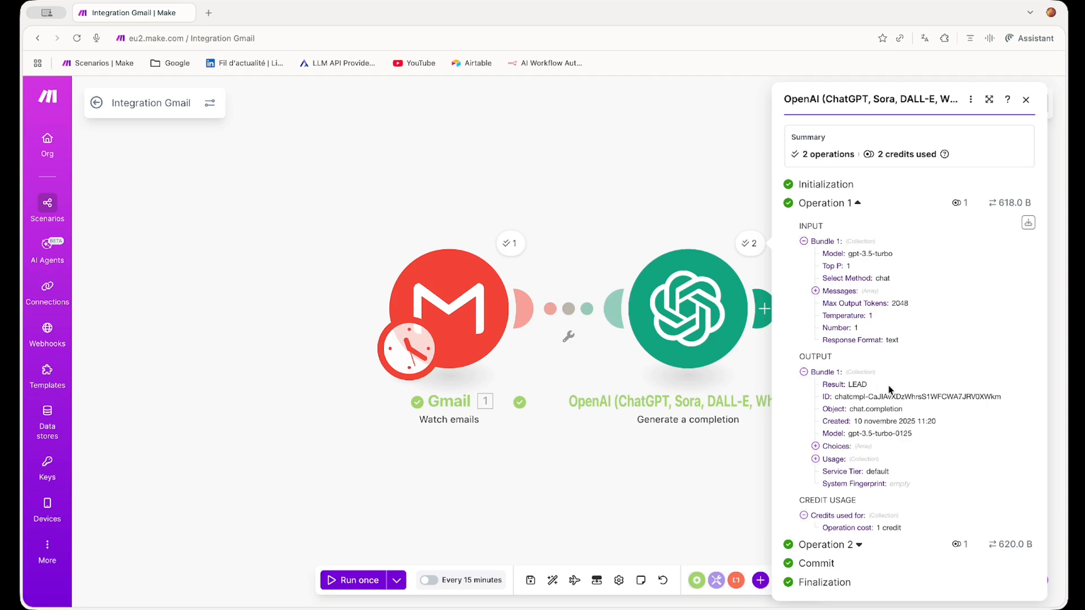
Step: Expand Operation 2 in the OpenAI run result to check the second email's category, and close the result
{"action": "left_click", "coordinate": [814, 545]}
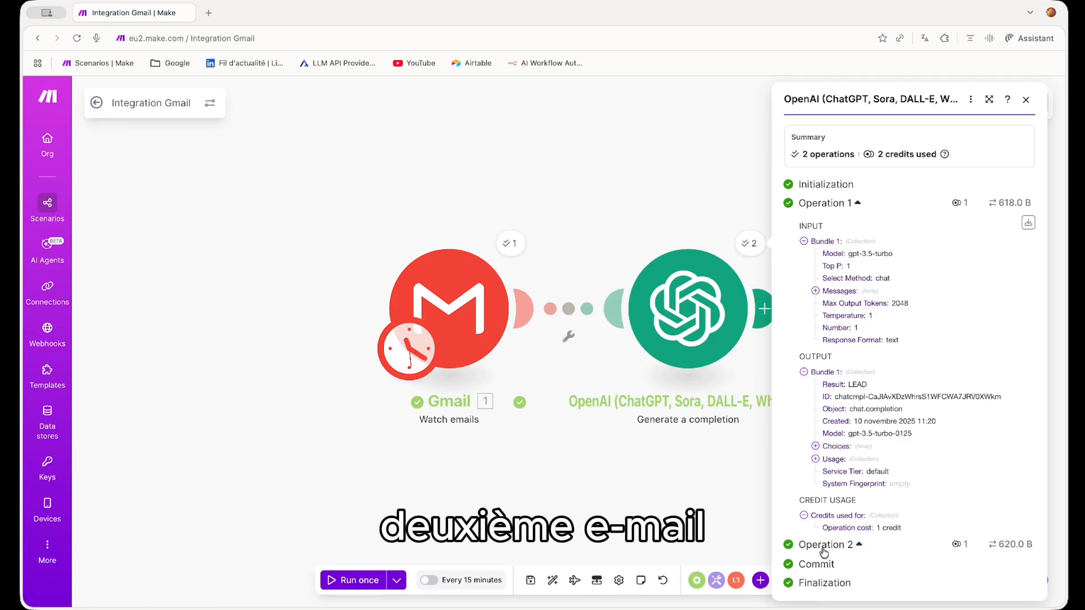
{"action": "scroll", "coordinate": [886, 484], "scroll_direction": "down", "scroll_amount": 6}
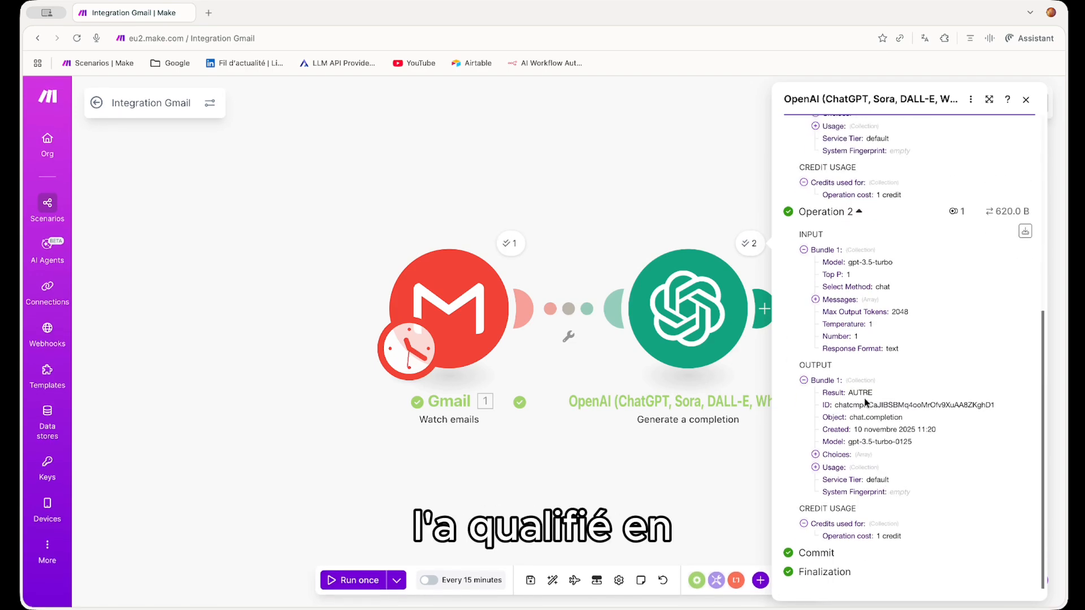
{"action": "left_click", "coordinate": [632, 462]}
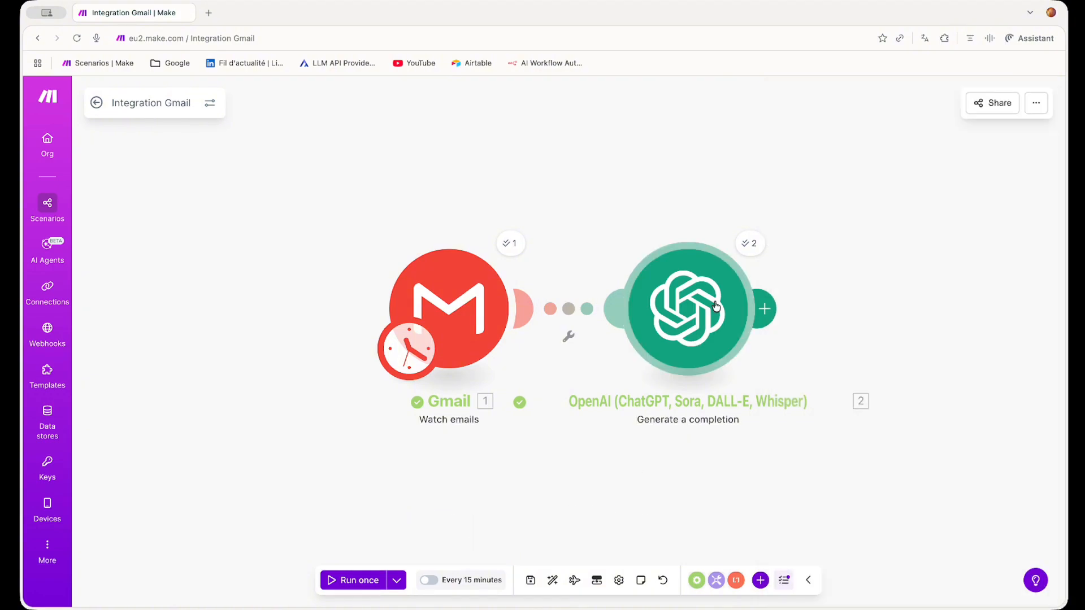
Step: Add a Flow Control Router after the OpenAI module
{"action": "left_click", "coordinate": [733, 310]}
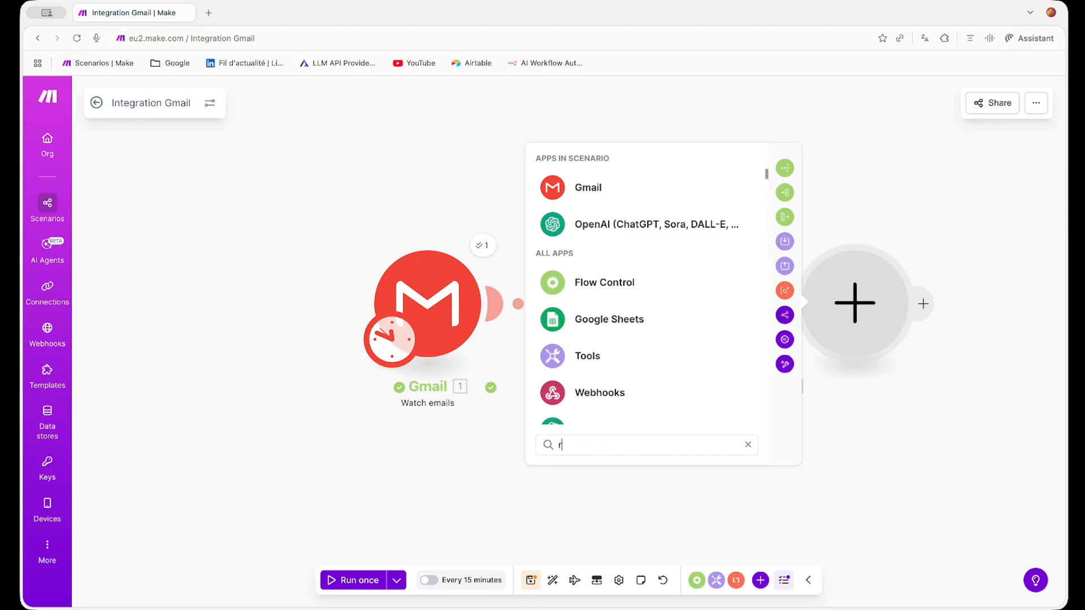
{"action": "type", "text": "rout"}
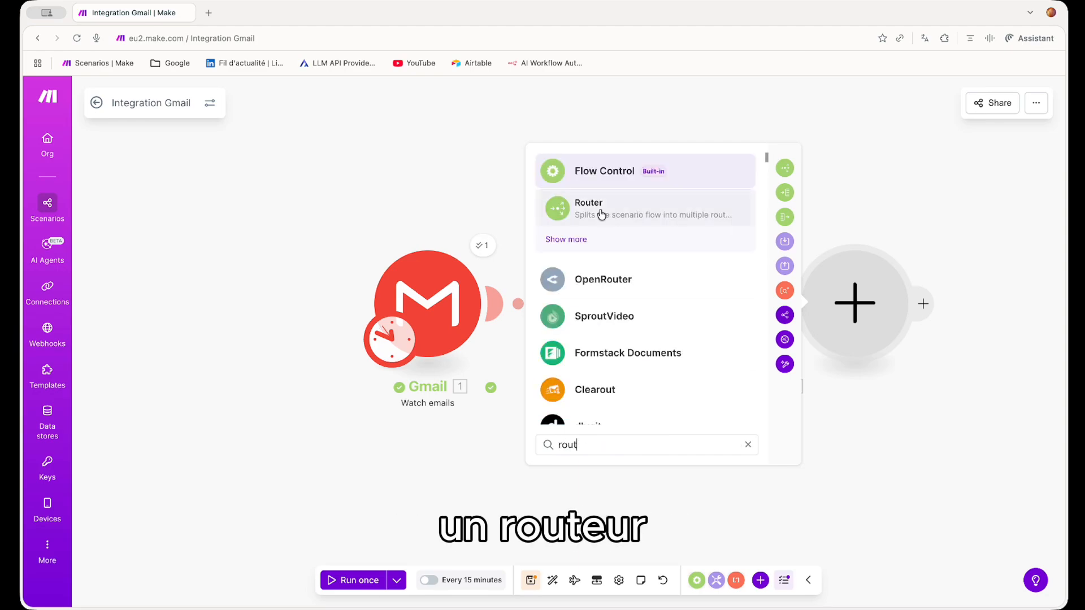
{"action": "left_click", "coordinate": [604, 219]}
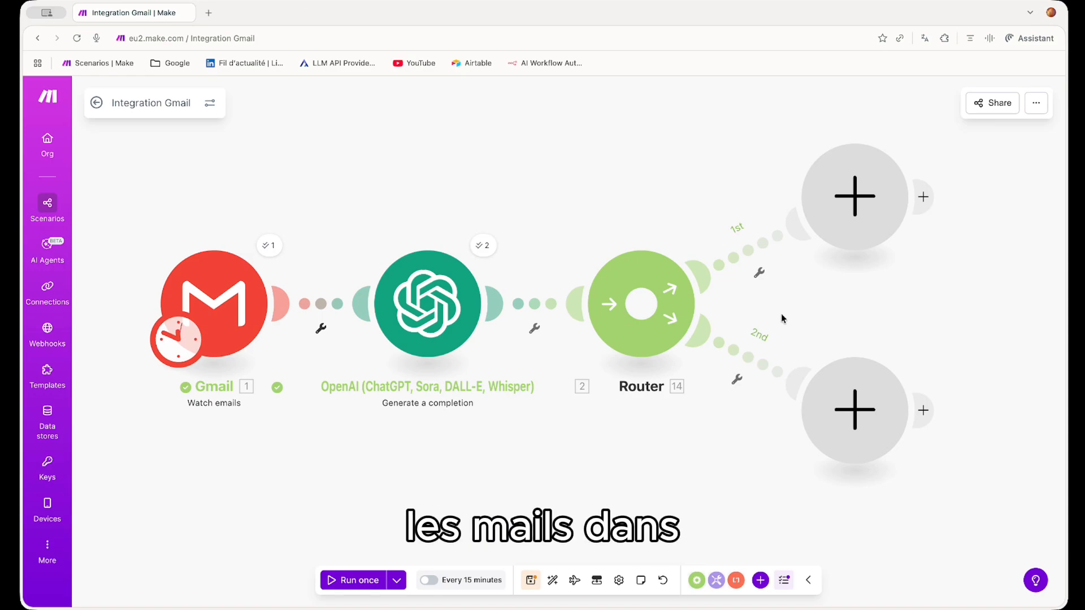
Step: Add a Gmail Update email labels module on the router's first route
{"action": "left_click", "coordinate": [854, 198]}
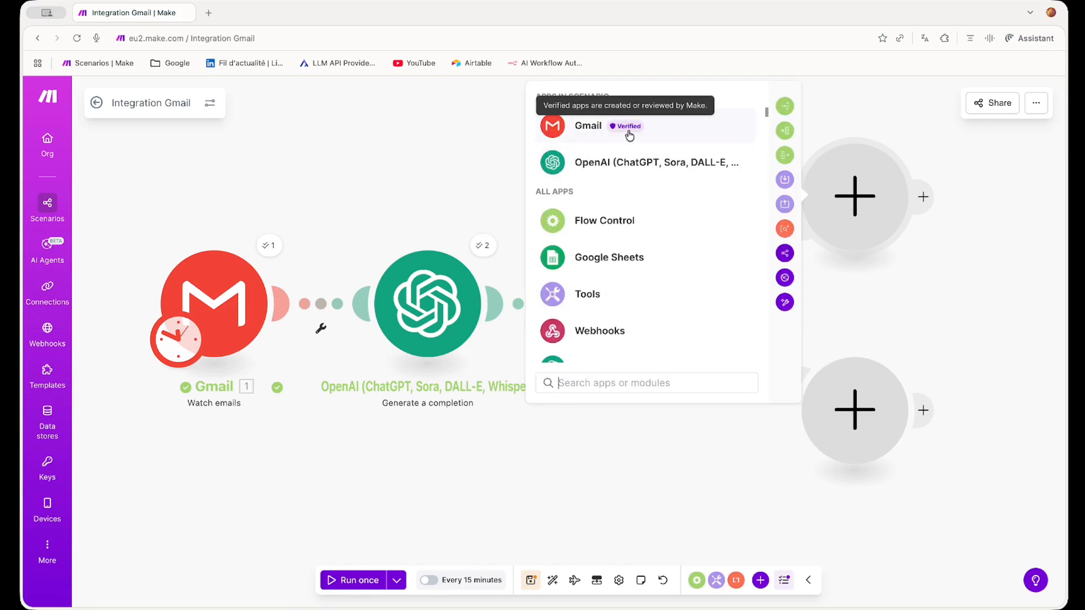
{"action": "left_click", "coordinate": [696, 131]}
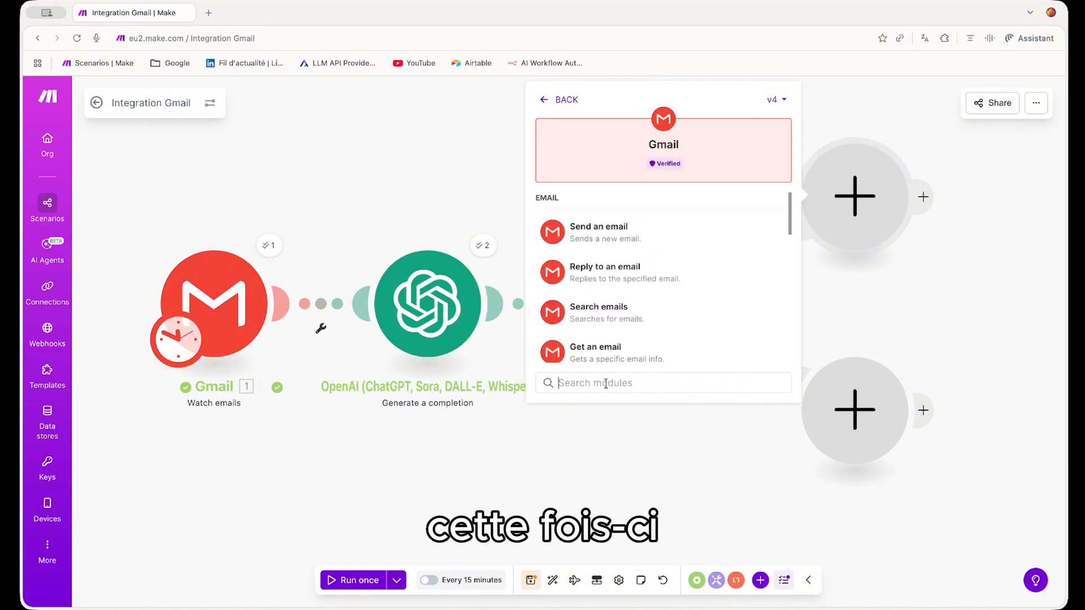
{"action": "type", "text": "upt"}
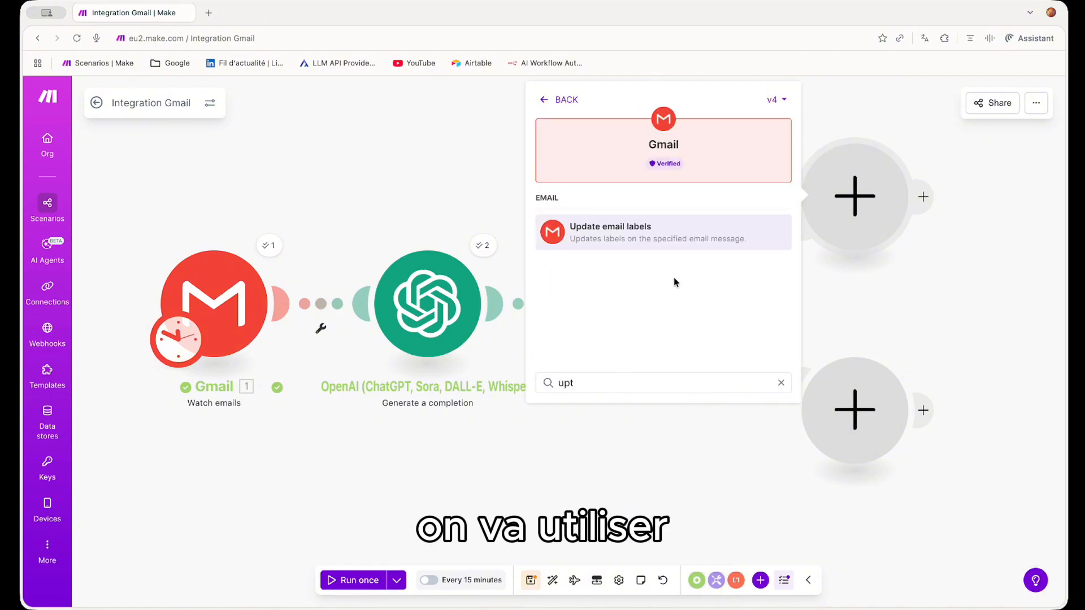
{"action": "left_click", "coordinate": [676, 234]}
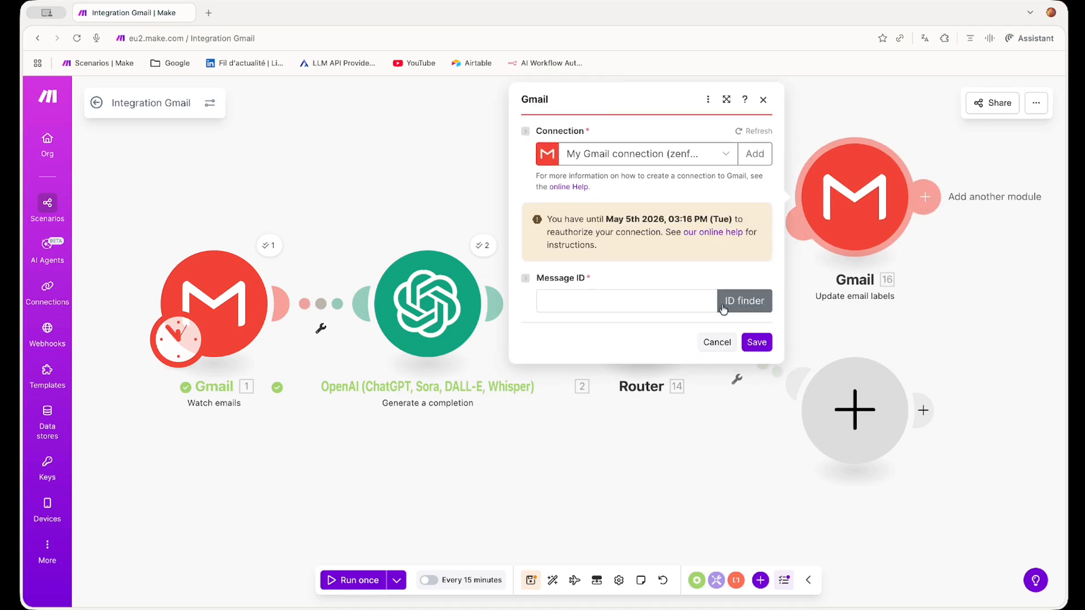
Step: Map the Message ID from the Watch emails module into the new Gmail module's Message ID and save the module
{"action": "left_click", "coordinate": [642, 304]}
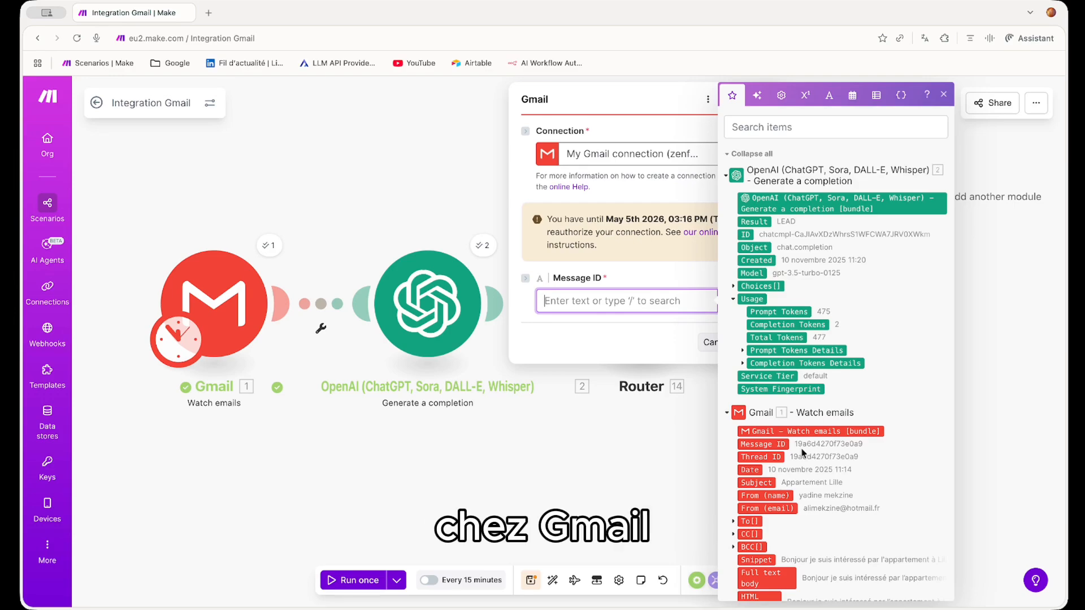
{"action": "left_click", "coordinate": [658, 360]}
{"action": "left_click_drag", "start_coordinate": [658, 361], "coordinate": [613, 301]}
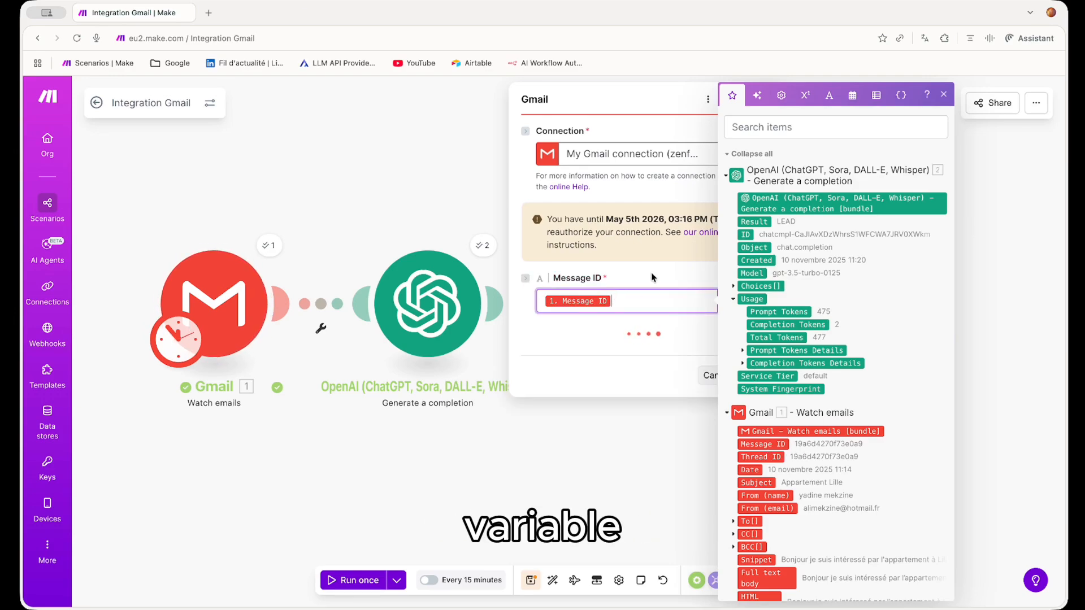
{"action": "scroll", "coordinate": [798, 450], "scroll_direction": "down", "scroll_amount": 1}
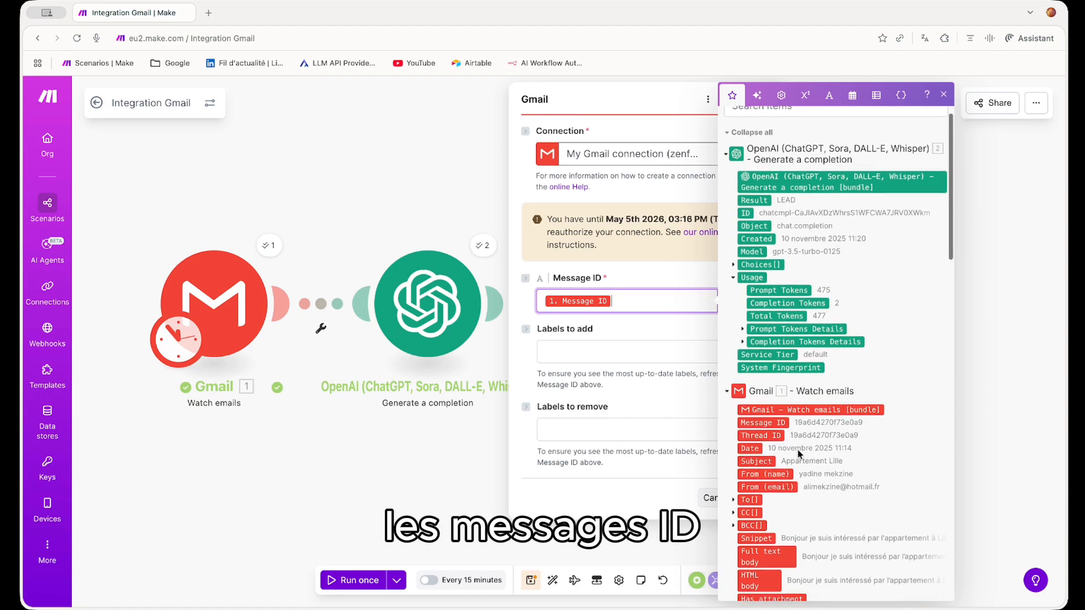
{"action": "left_click", "coordinate": [678, 270]}
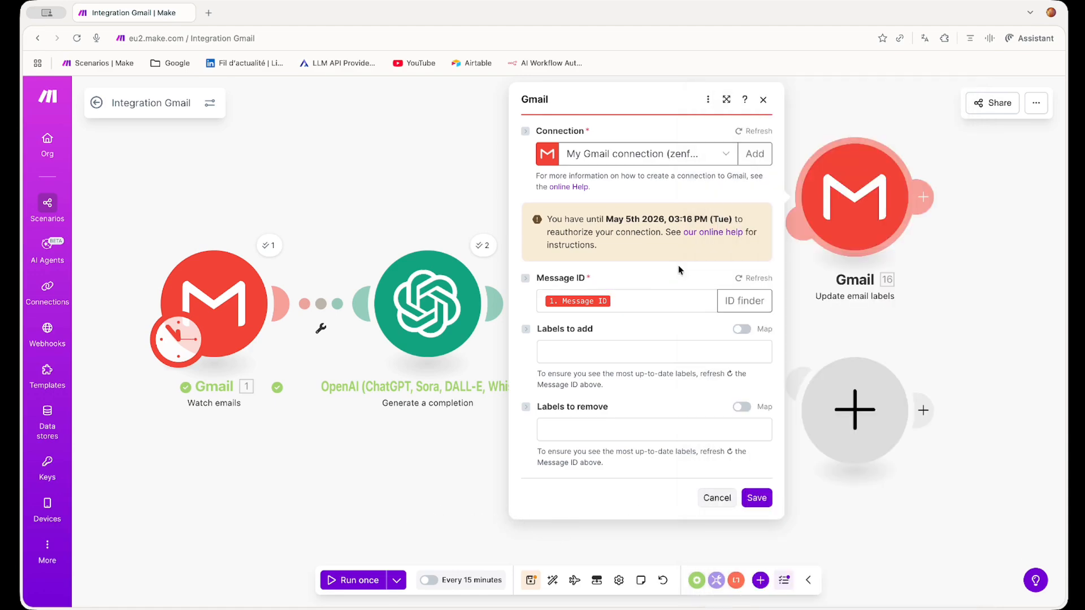
{"action": "left_click", "coordinate": [623, 357]}
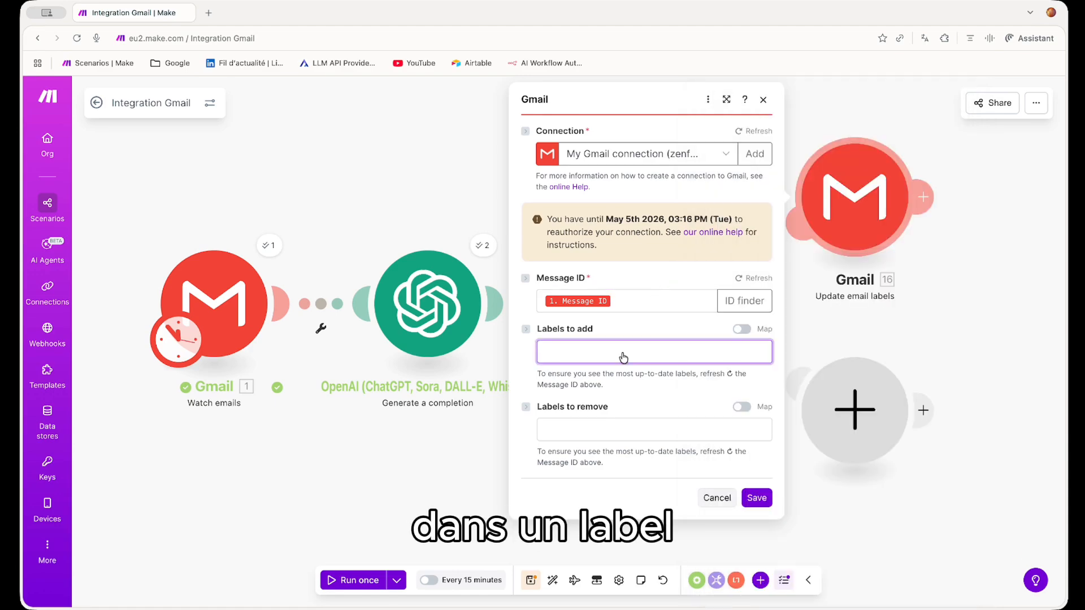
{"action": "left_click", "coordinate": [757, 497]}
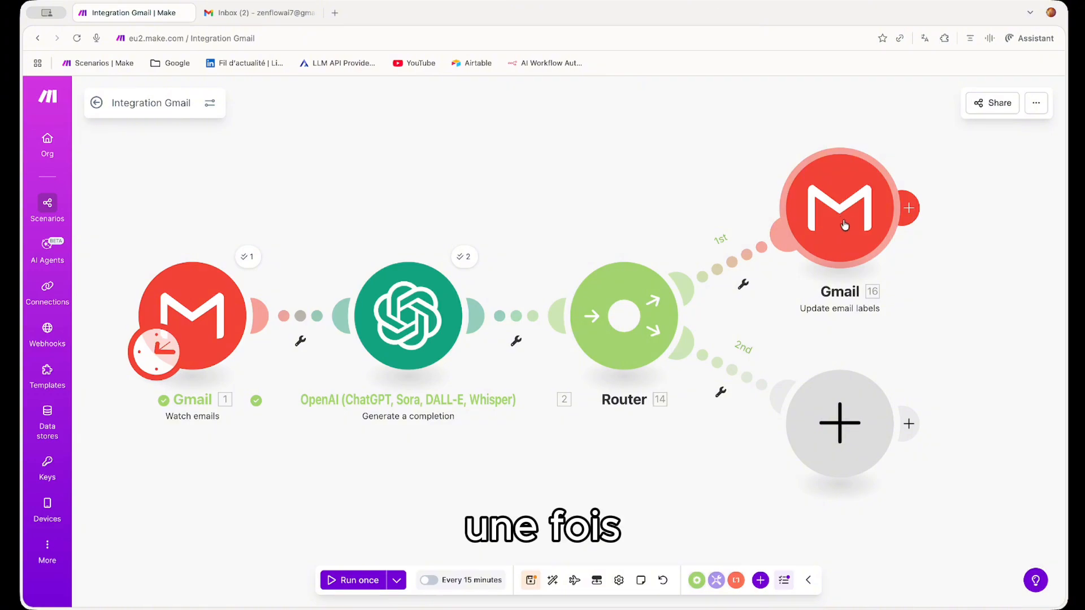
Step: Reopen the first route's Update email labels module, select LEAD as the label to add, and save the module
{"action": "left_click", "coordinate": [841, 220]}
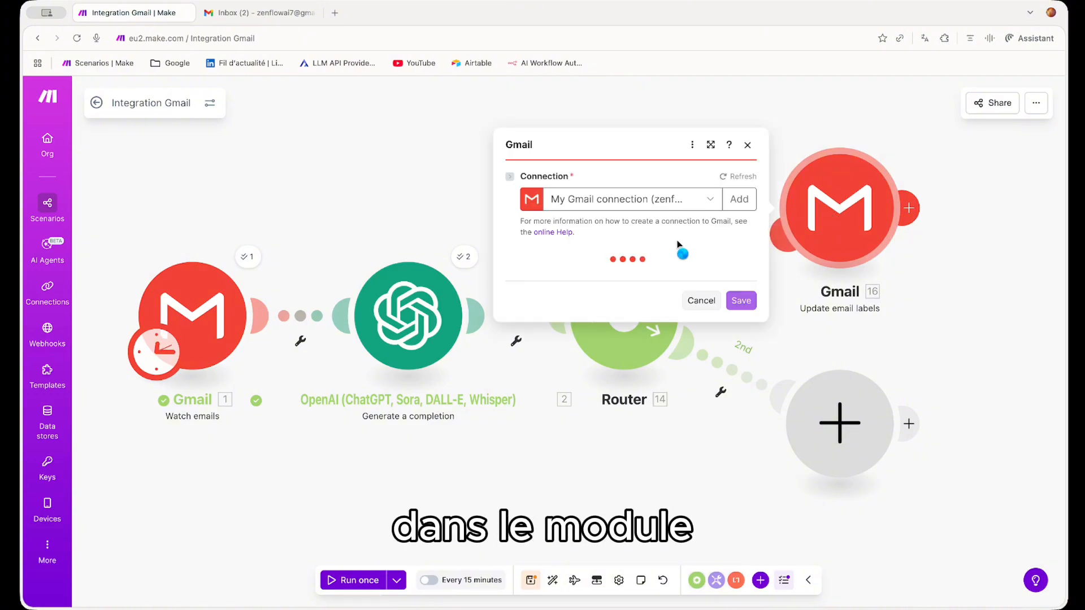
{"action": "scroll", "coordinate": [636, 277], "scroll_direction": "down", "scroll_amount": 1}
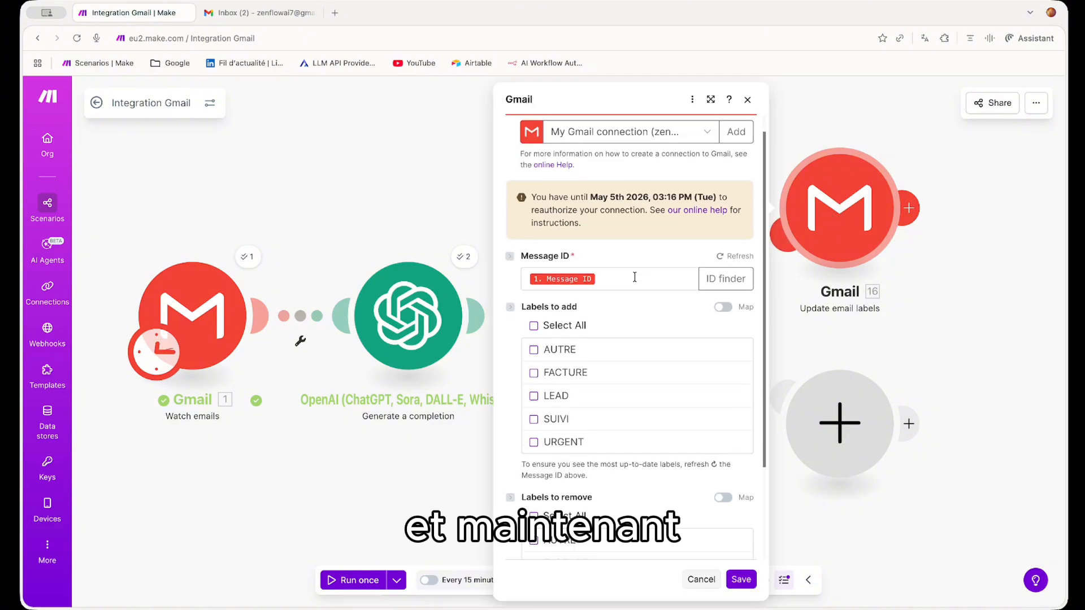
{"action": "scroll", "coordinate": [628, 333], "scroll_direction": "up", "scroll_amount": 1}
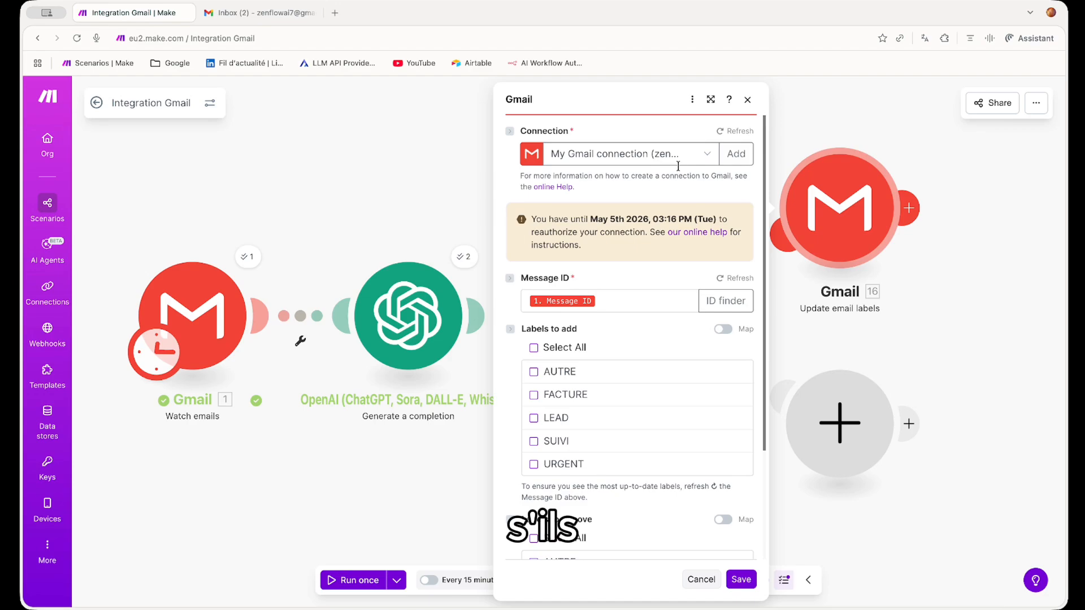
{"action": "left_click", "coordinate": [692, 99]}
{"action": "left_click", "coordinate": [628, 158]}
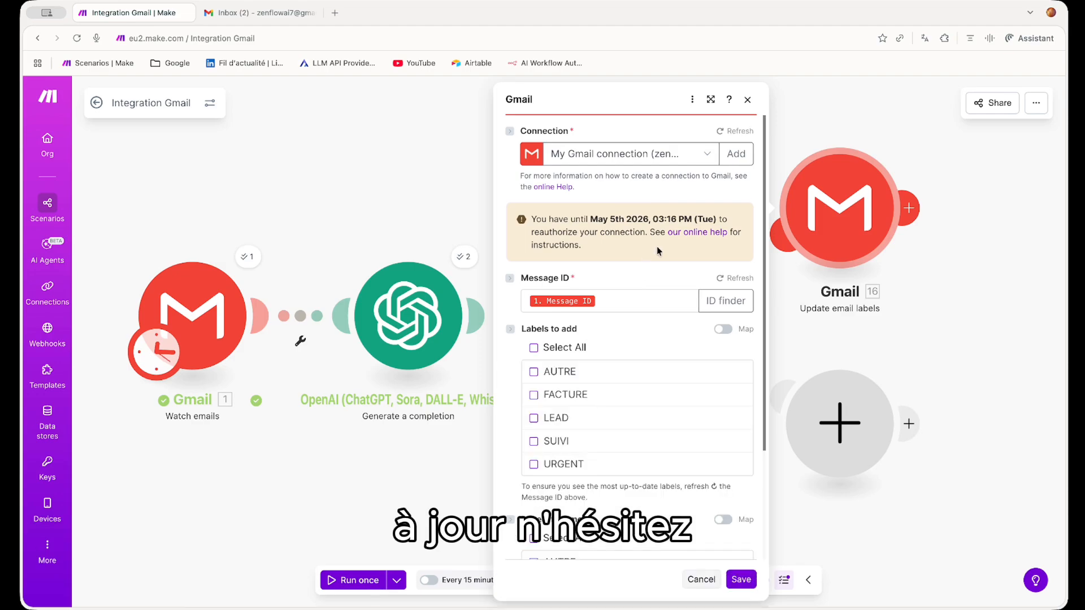
{"action": "scroll", "coordinate": [636, 333], "scroll_direction": "down", "scroll_amount": 1}
{"action": "scroll", "coordinate": [636, 333], "scroll_direction": "down", "scroll_amount": 1}
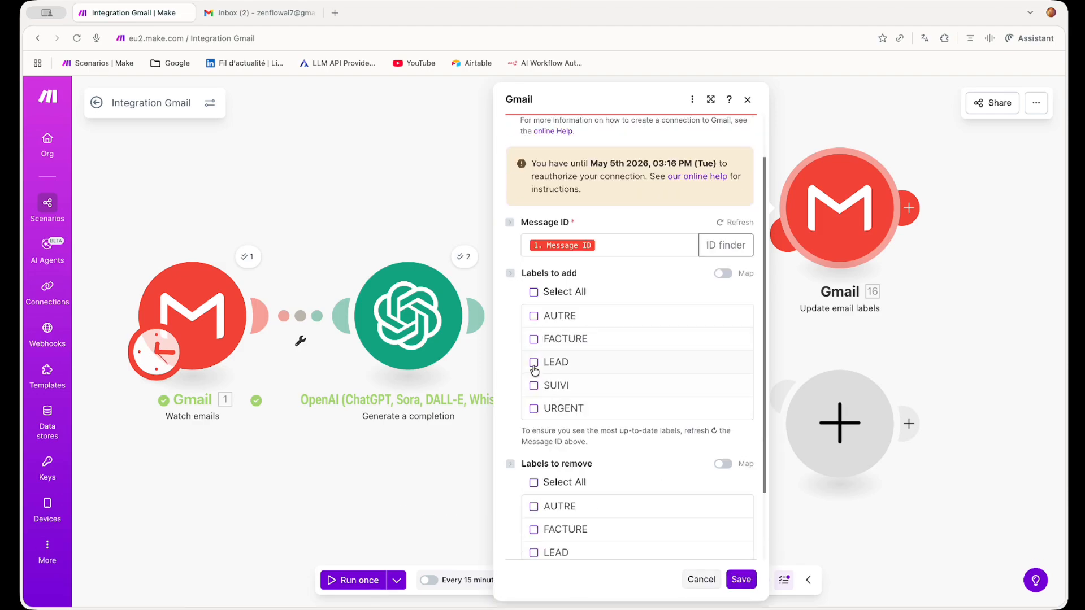
{"action": "left_click", "coordinate": [534, 362]}
{"action": "scroll", "coordinate": [717, 358], "scroll_direction": "up", "scroll_amount": 1}
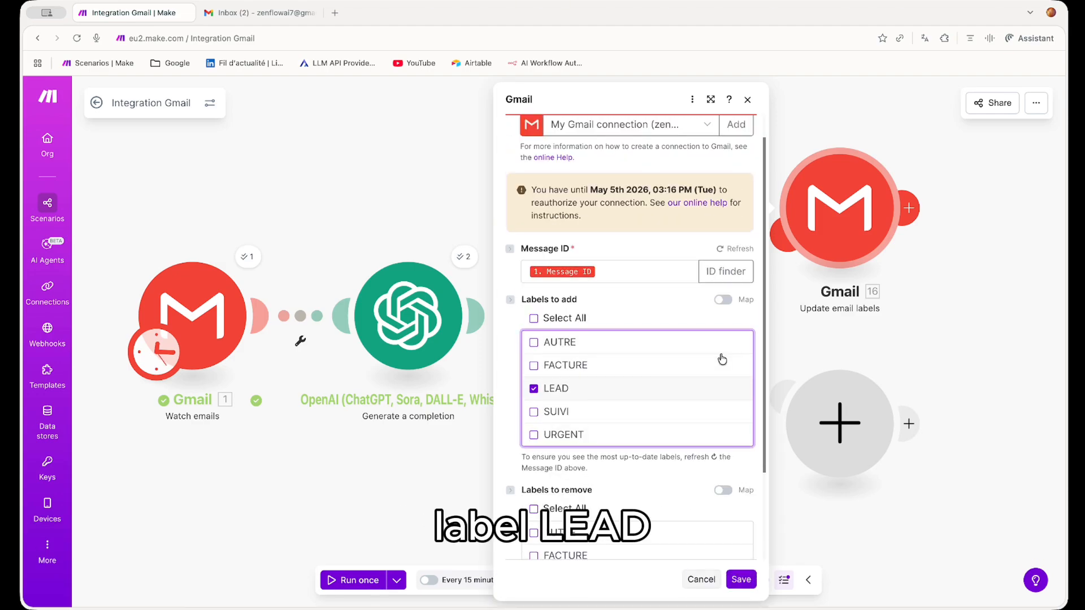
{"action": "left_click", "coordinate": [741, 579]}
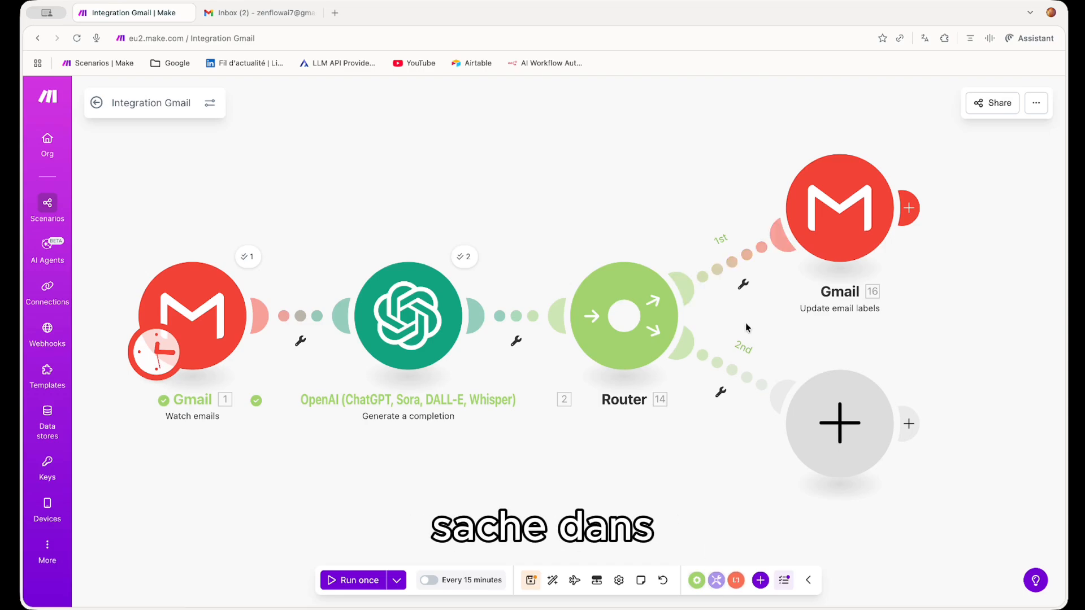
Step: Set up a filter on the router's first route and label it LEAD
{"action": "left_click", "coordinate": [732, 265]}
{"action": "left_click", "coordinate": [826, 175]}
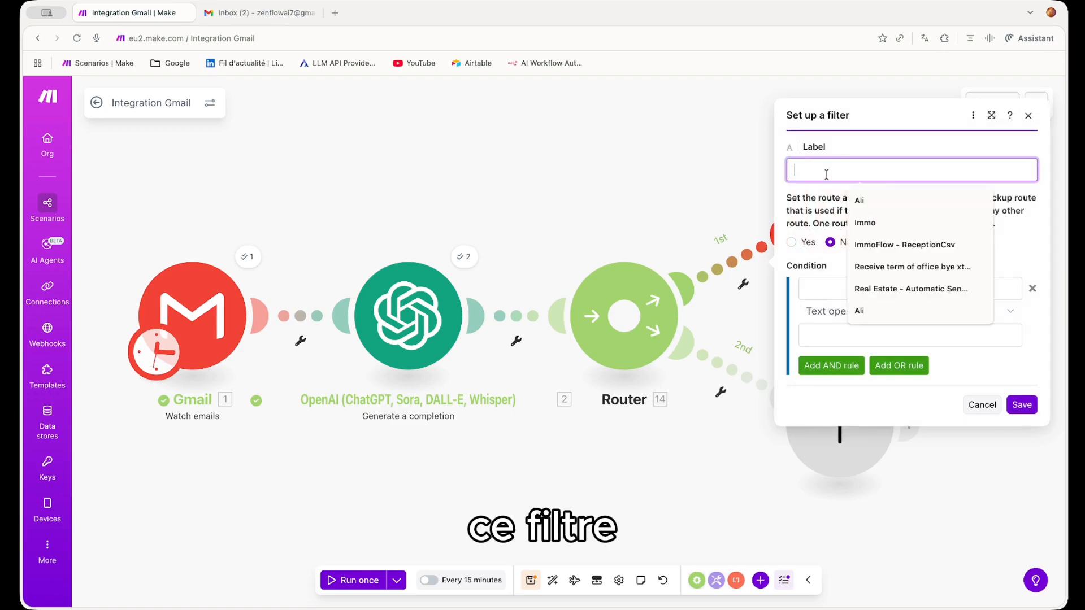
{"action": "type", "text": "LEAD"}
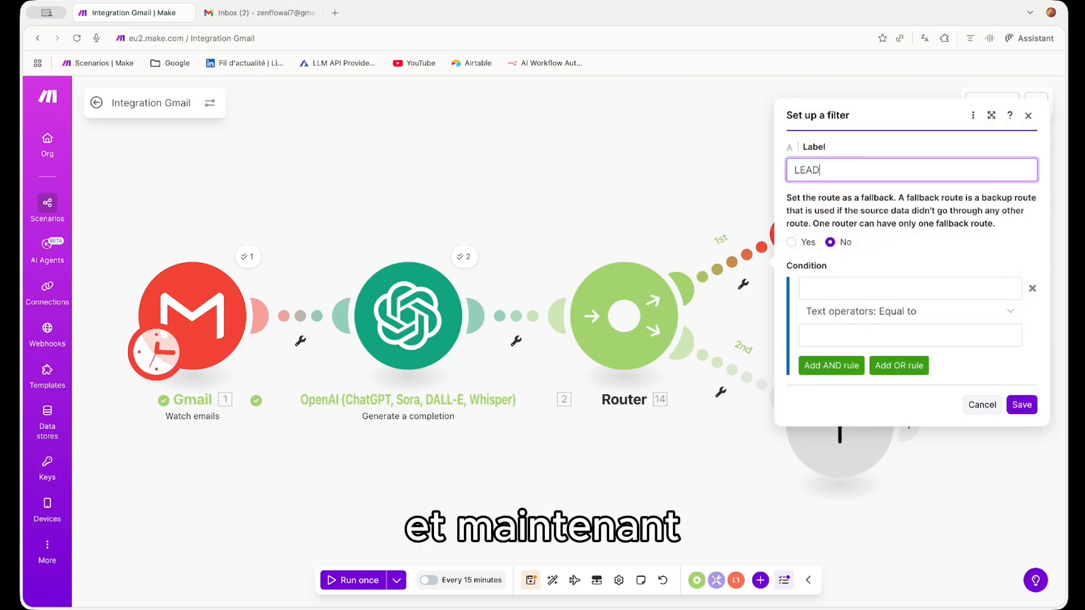
Step: Set the filter condition to OpenAI's Choices[] Message Content equal to the text LEAD, and save the filter
{"action": "left_click", "coordinate": [846, 291]}
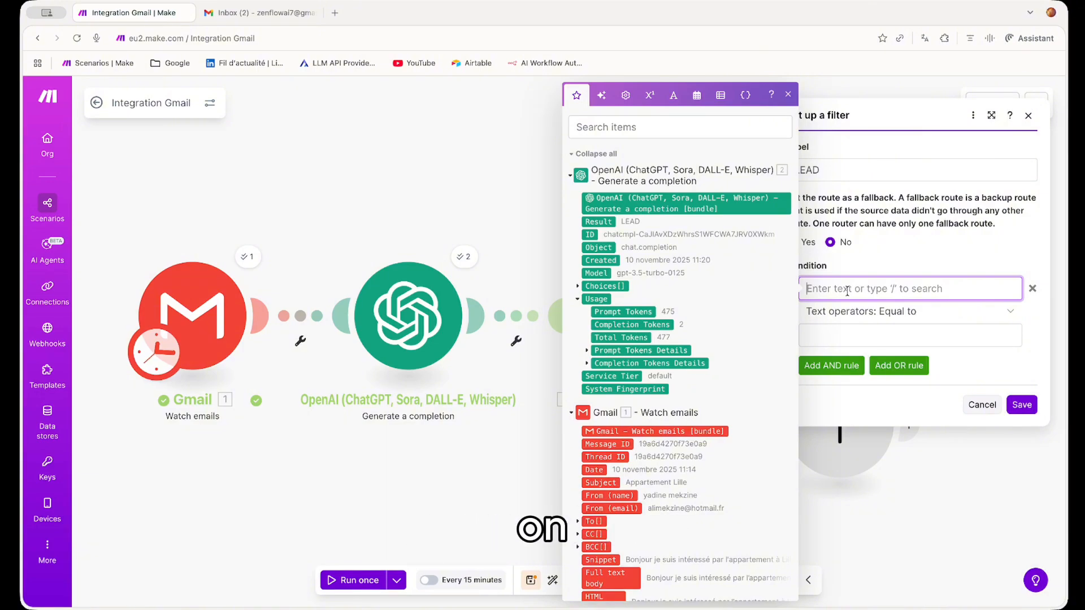
{"action": "left_click", "coordinate": [577, 286]}
{"action": "left_click", "coordinate": [587, 351]}
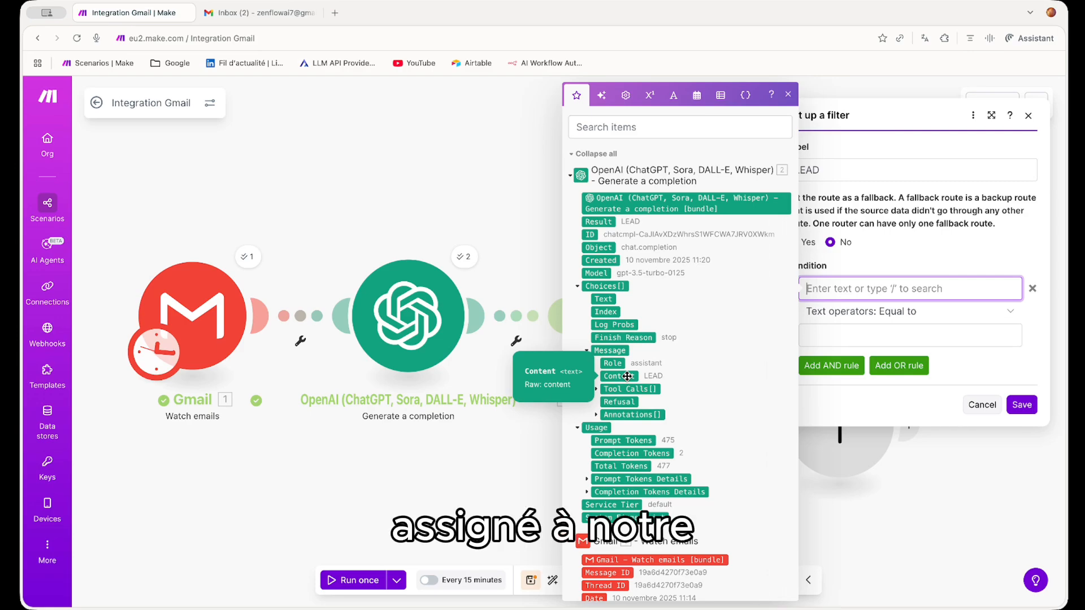
{"action": "left_click_drag", "start_coordinate": [627, 376], "coordinate": [842, 315]}
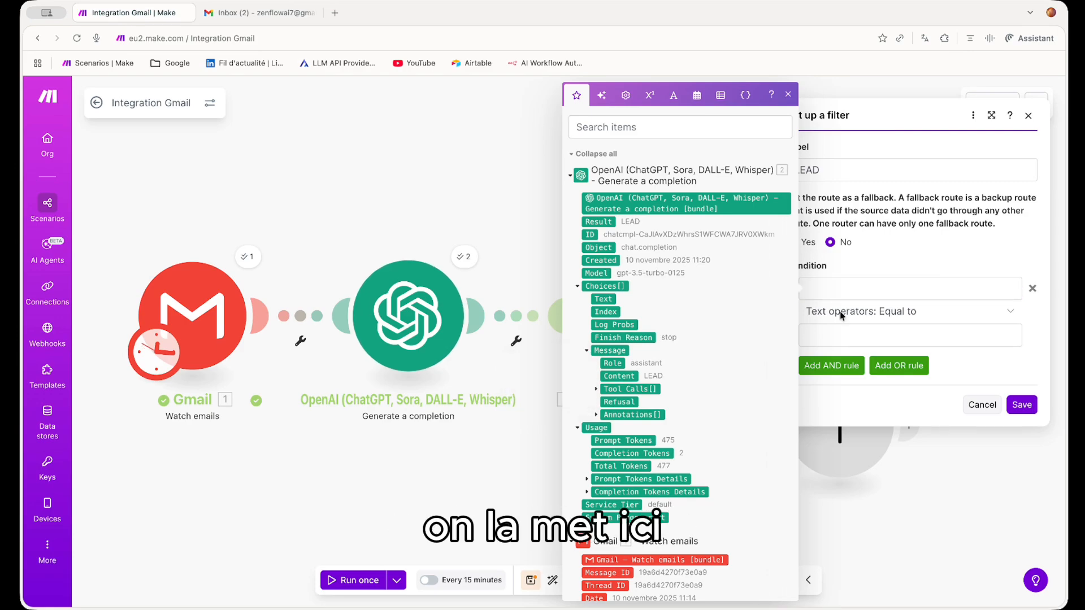
{"action": "left_click_drag", "start_coordinate": [841, 315], "coordinate": [842, 293]}
{"action": "left_click", "coordinate": [831, 341]}
{"action": "type", "text": "LEAD"}
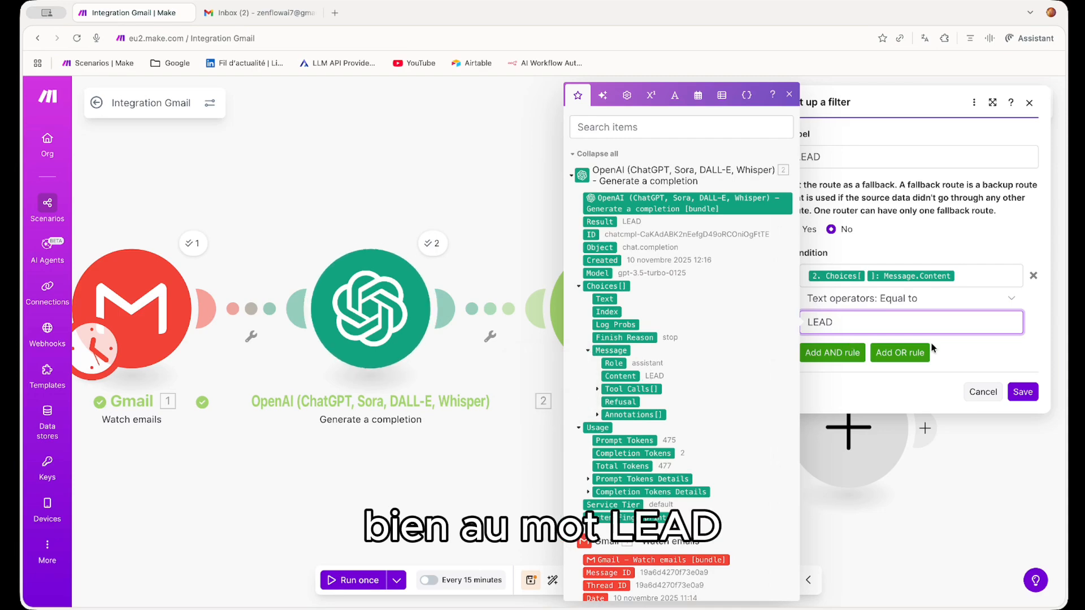
{"action": "left_click", "coordinate": [978, 351]}
{"action": "left_click", "coordinate": [1022, 391]}
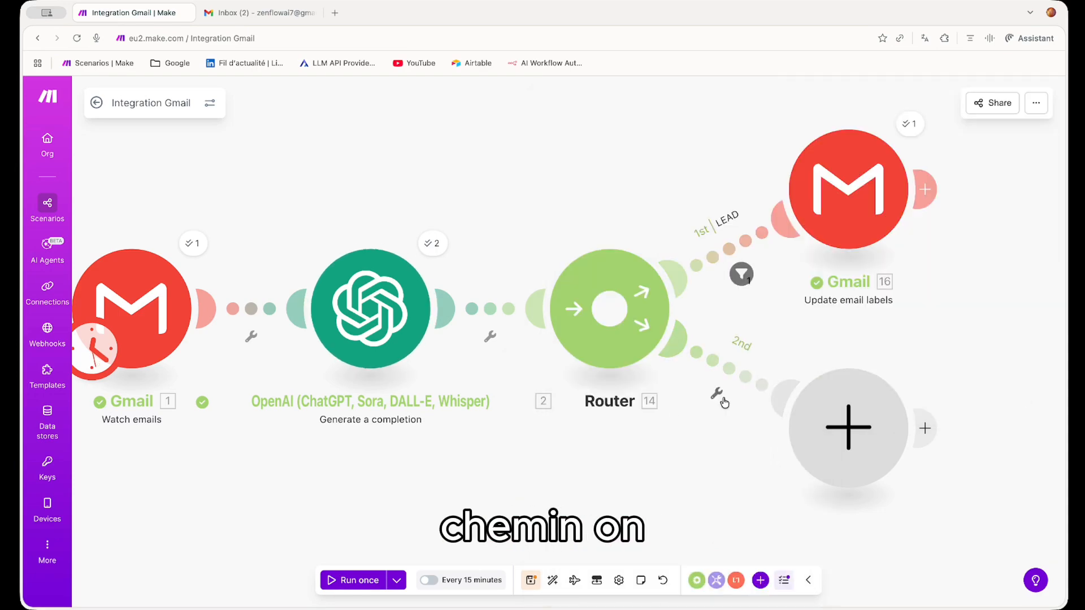
Step: Add a Gmail Update email labels module to the router's empty second route
{"action": "left_click", "coordinate": [845, 427]}
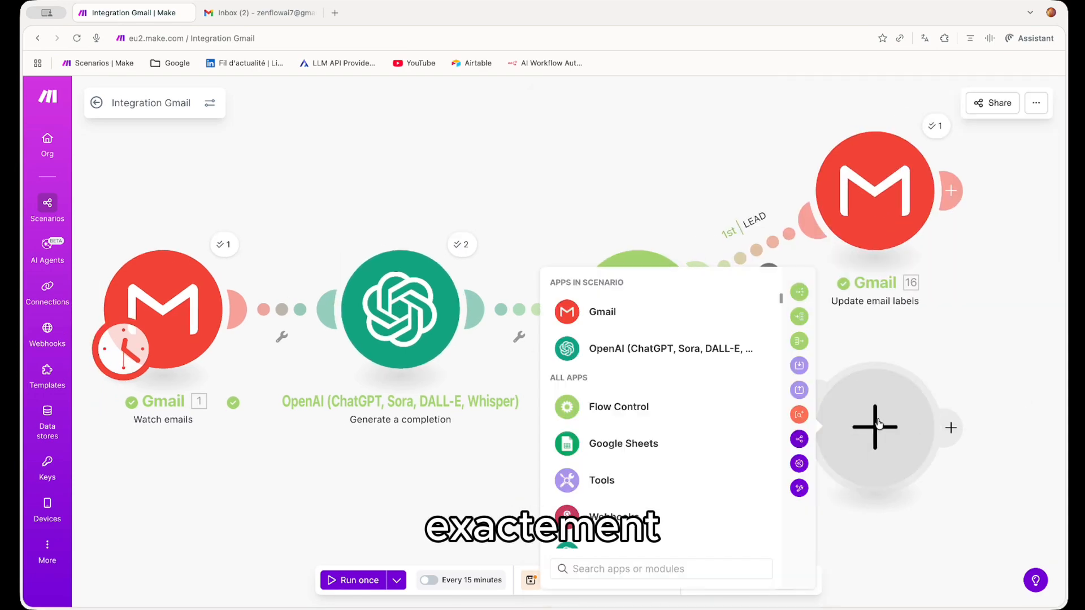
{"action": "left_click", "coordinate": [690, 314]}
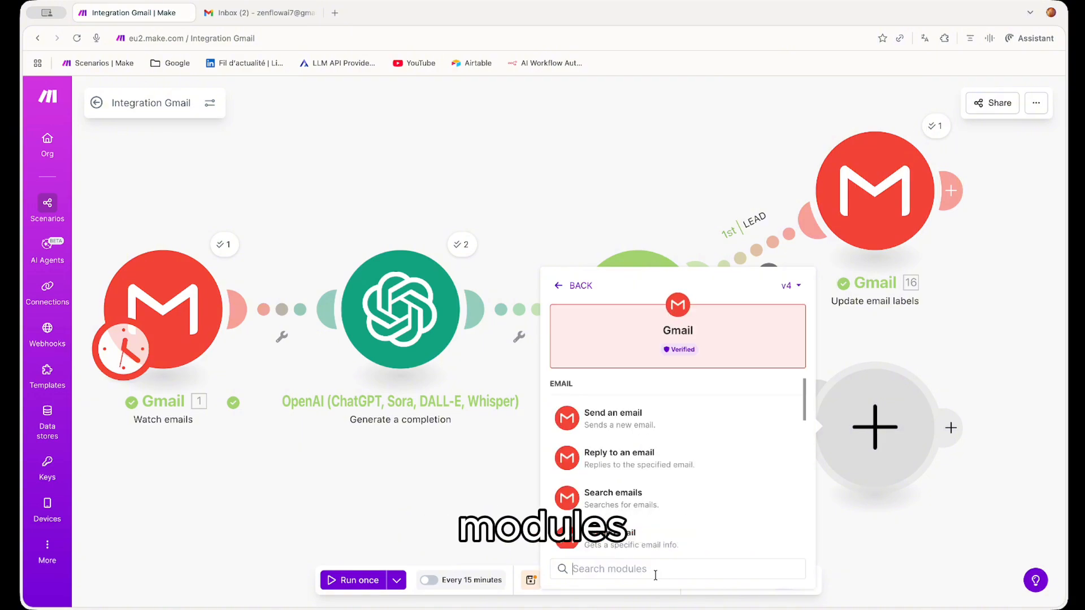
{"action": "type", "text": "Upda"}
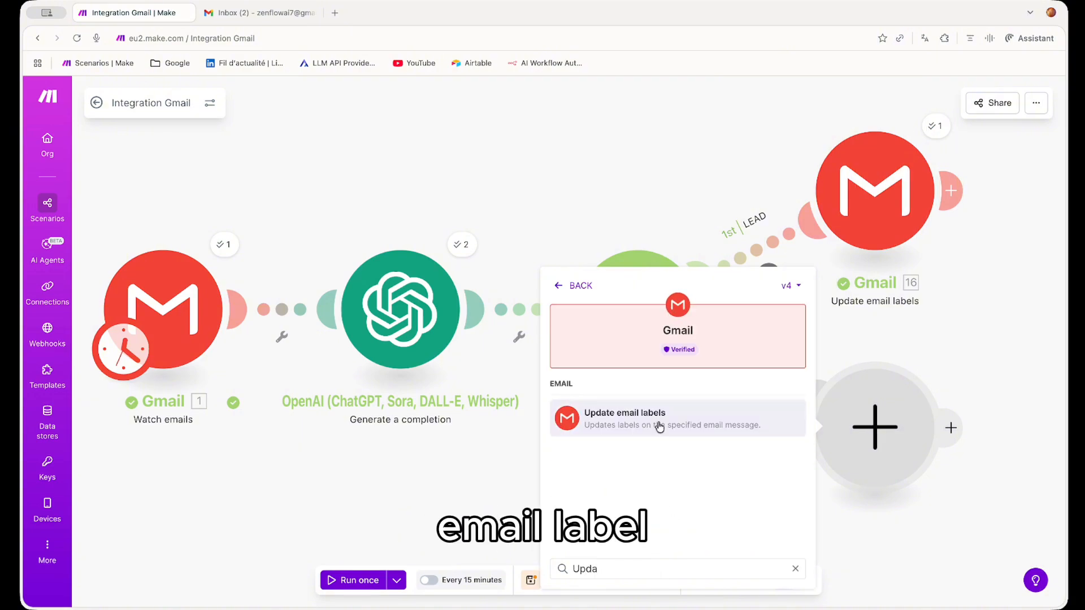
{"action": "left_click", "coordinate": [659, 425]}
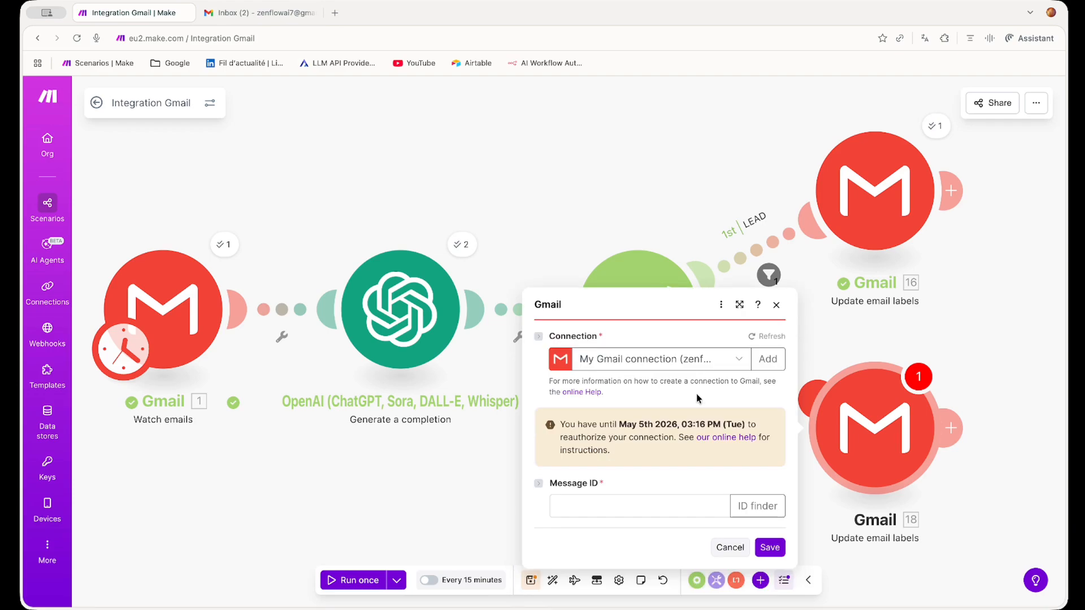
Step: Map the Watch emails Message ID into the new module, select AUTRE as the label to add, and save the module
{"action": "left_click", "coordinate": [605, 505]}
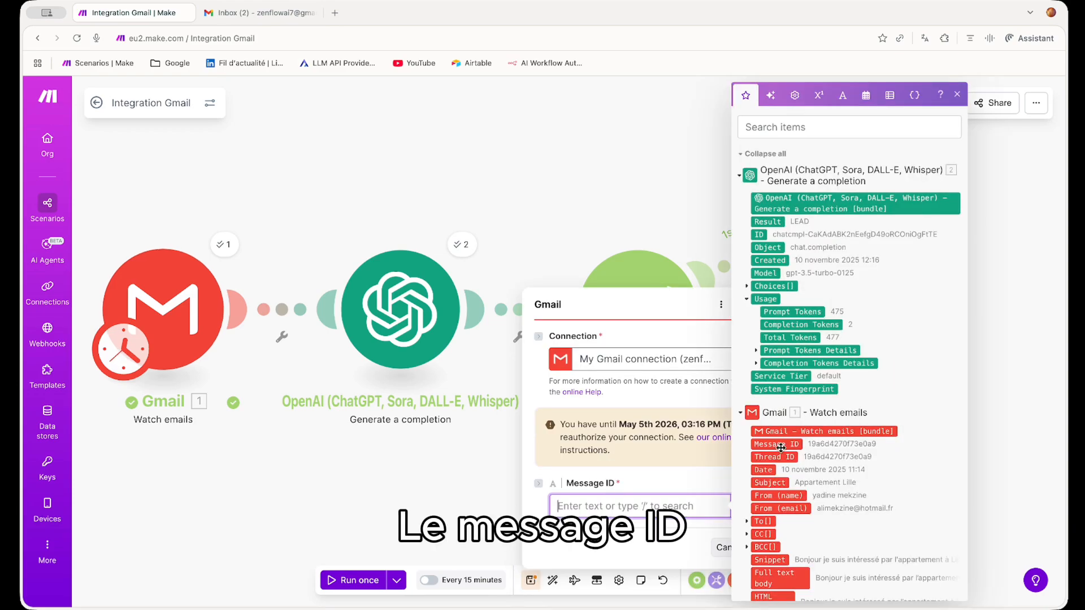
{"action": "left_click", "coordinate": [626, 506]}
{"action": "left_click_drag", "start_coordinate": [627, 506], "coordinate": [626, 506]}
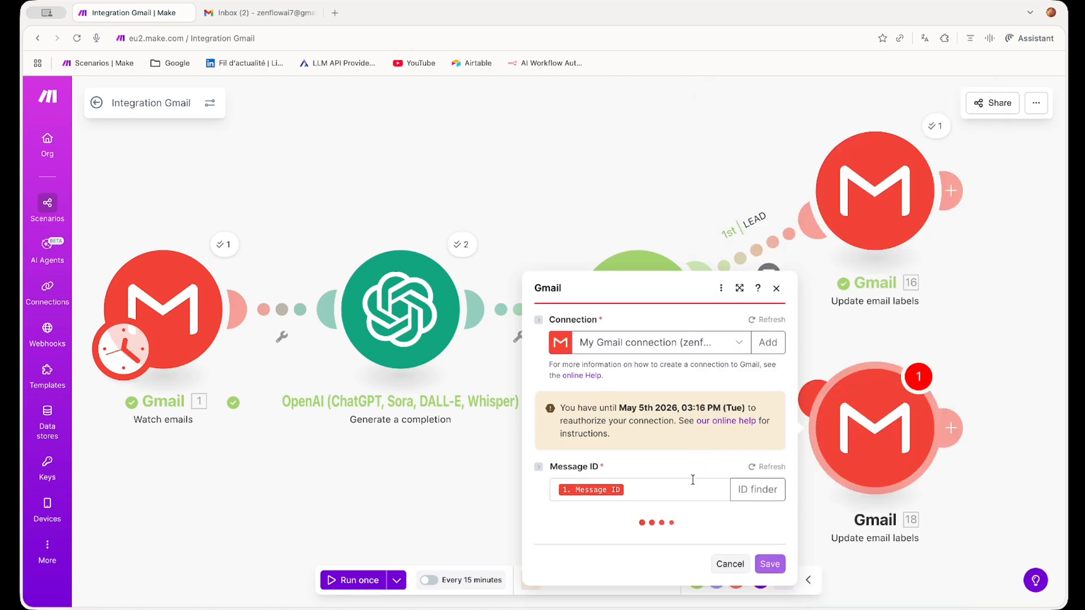
{"action": "scroll", "coordinate": [693, 444], "scroll_direction": "down", "scroll_amount": 2}
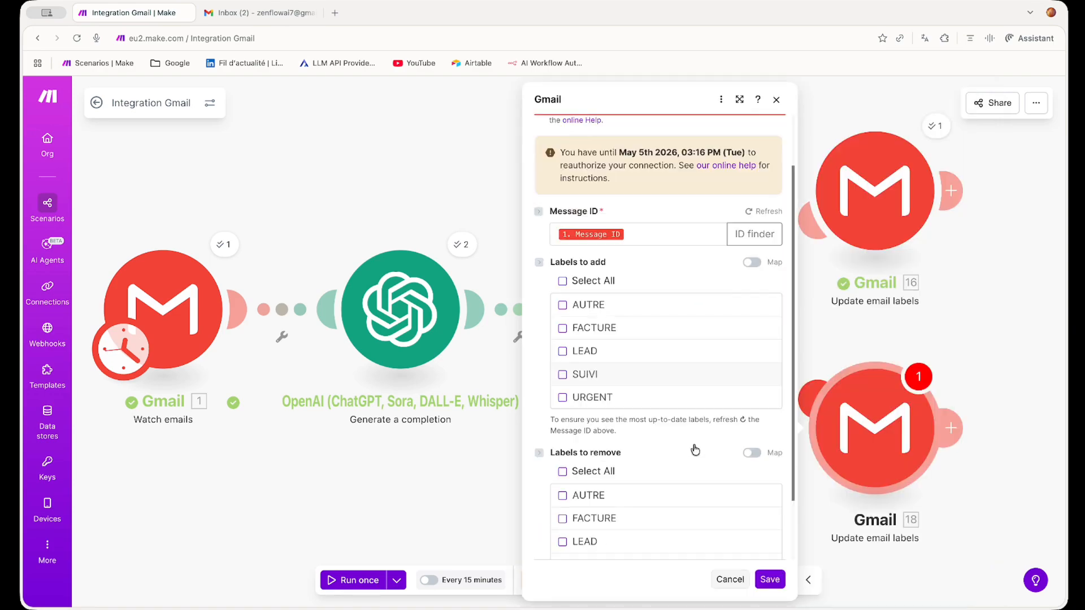
{"action": "left_click", "coordinate": [562, 305]}
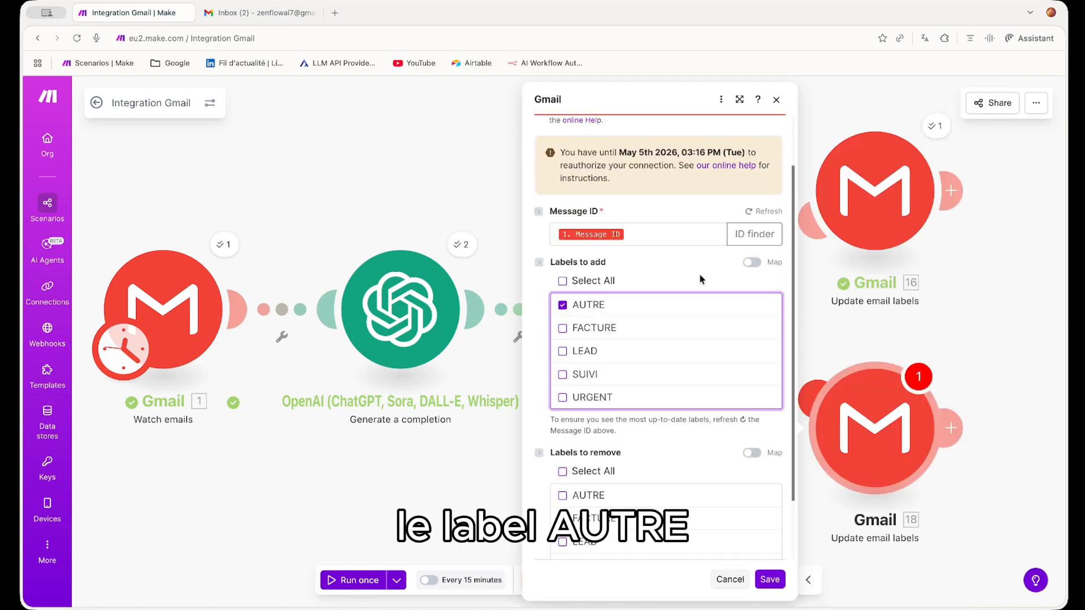
{"action": "left_click", "coordinate": [768, 580]}
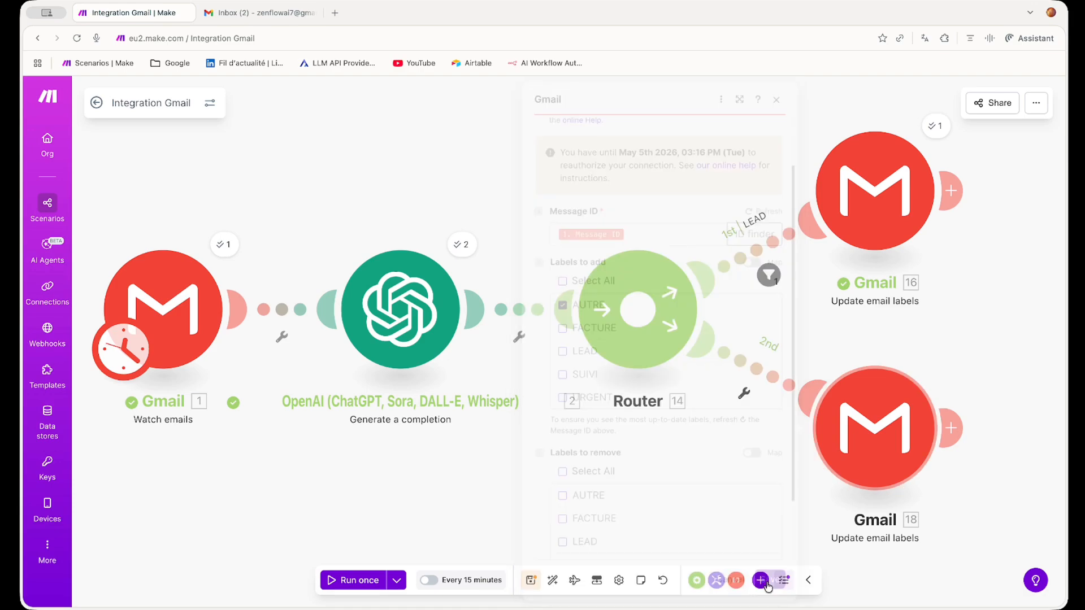
Step: Set up a filter on the router's second route and label it AUTRE
{"action": "left_click", "coordinate": [758, 374]}
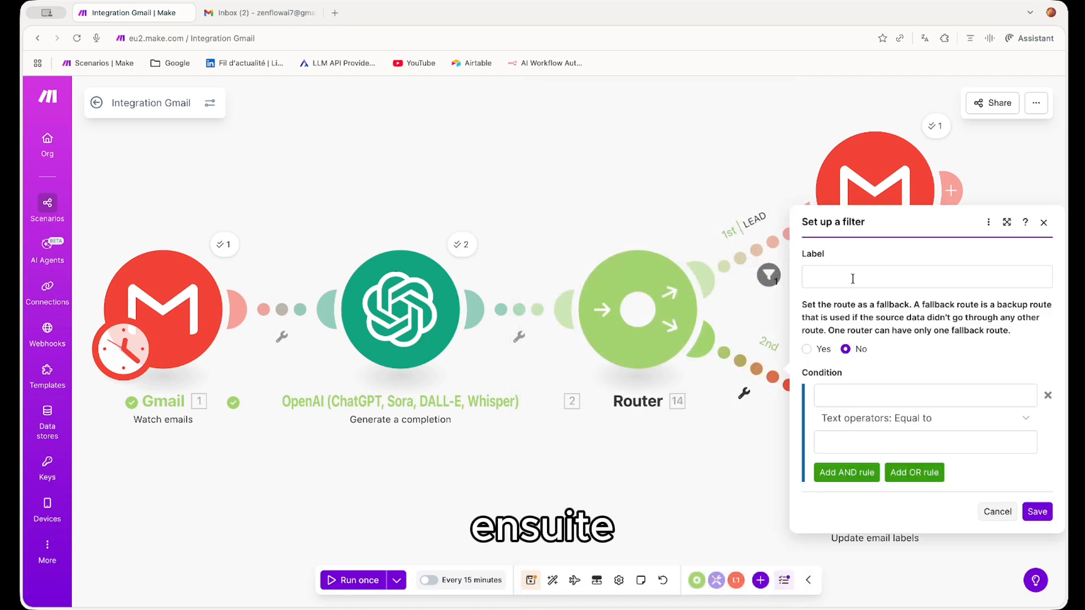
{"action": "left_click", "coordinate": [884, 276]}
{"action": "type", "text": "AUTRE"}
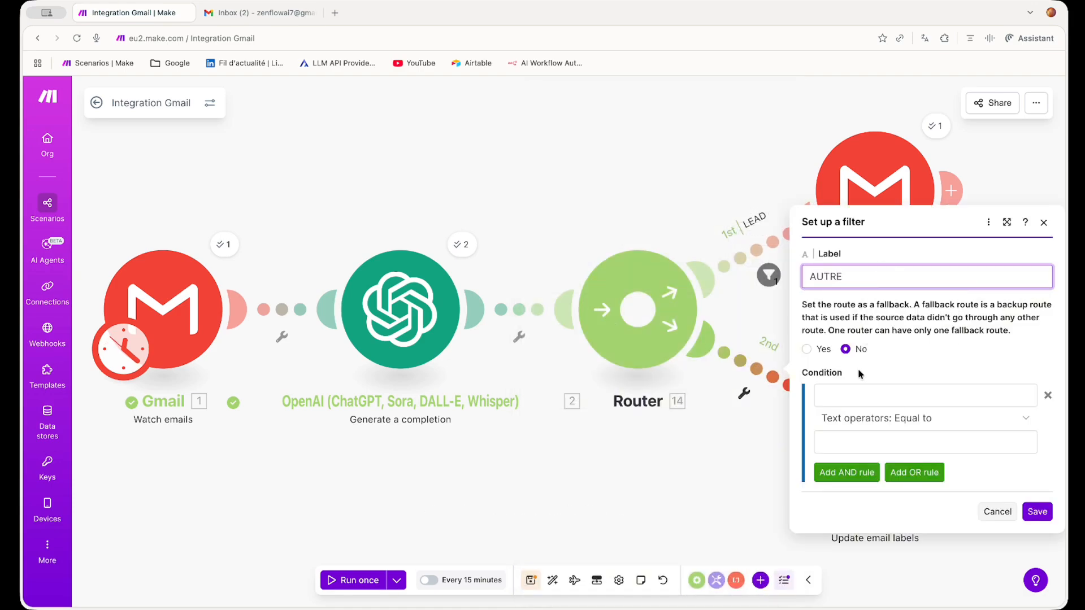
Step: Set the filter condition to OpenAI's Choices[] Message Content equal to the text AUTRE, and save the filter
{"action": "left_click", "coordinate": [847, 391]}
{"action": "left_click", "coordinate": [593, 286]}
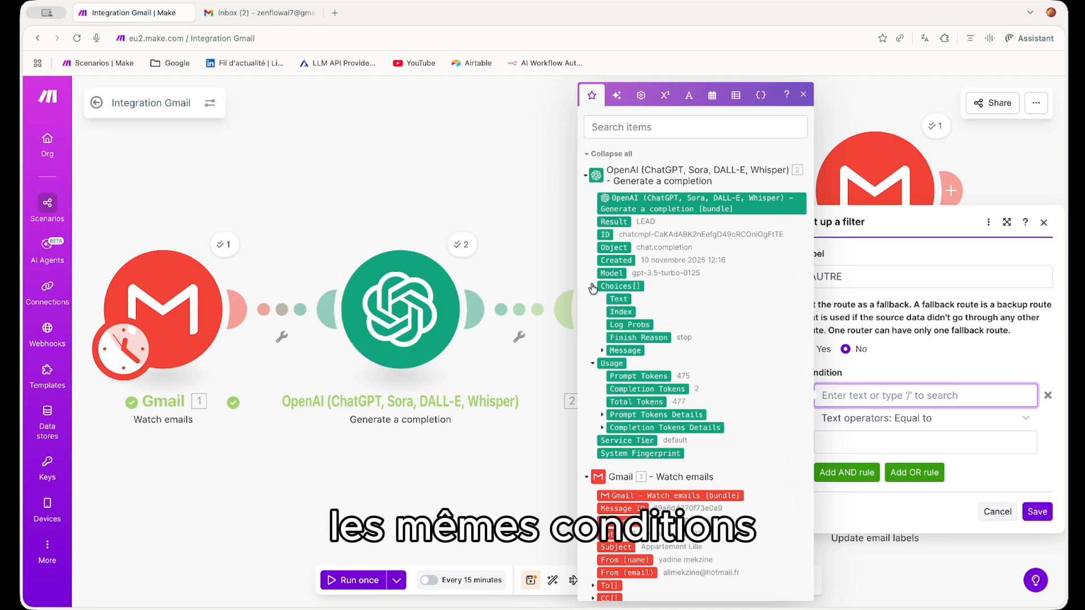
{"action": "left_click", "coordinate": [602, 351]}
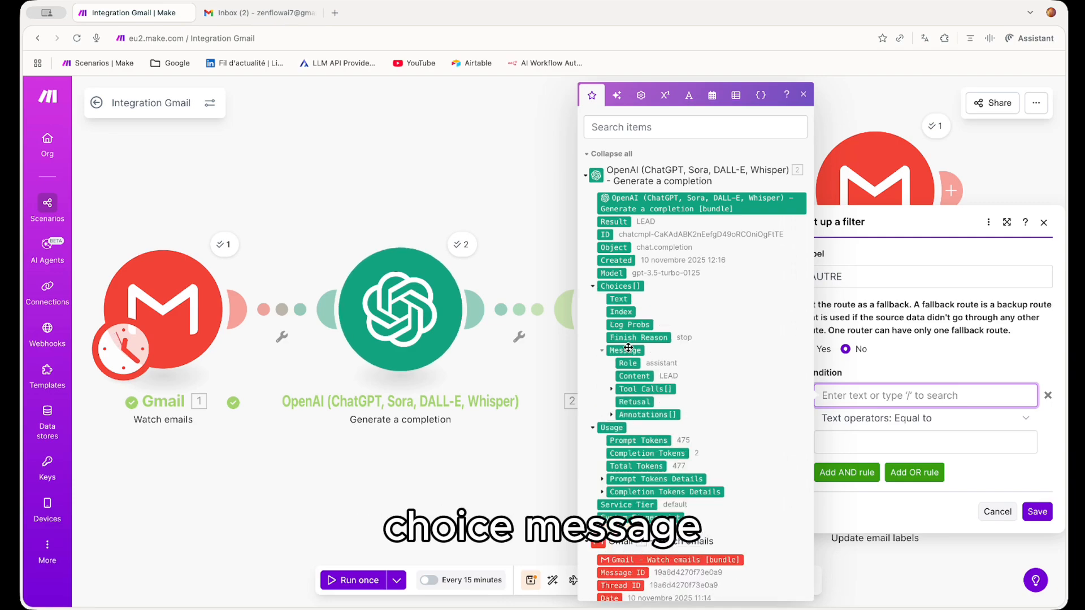
{"action": "left_click", "coordinate": [731, 377]}
{"action": "left_click", "coordinate": [847, 443]}
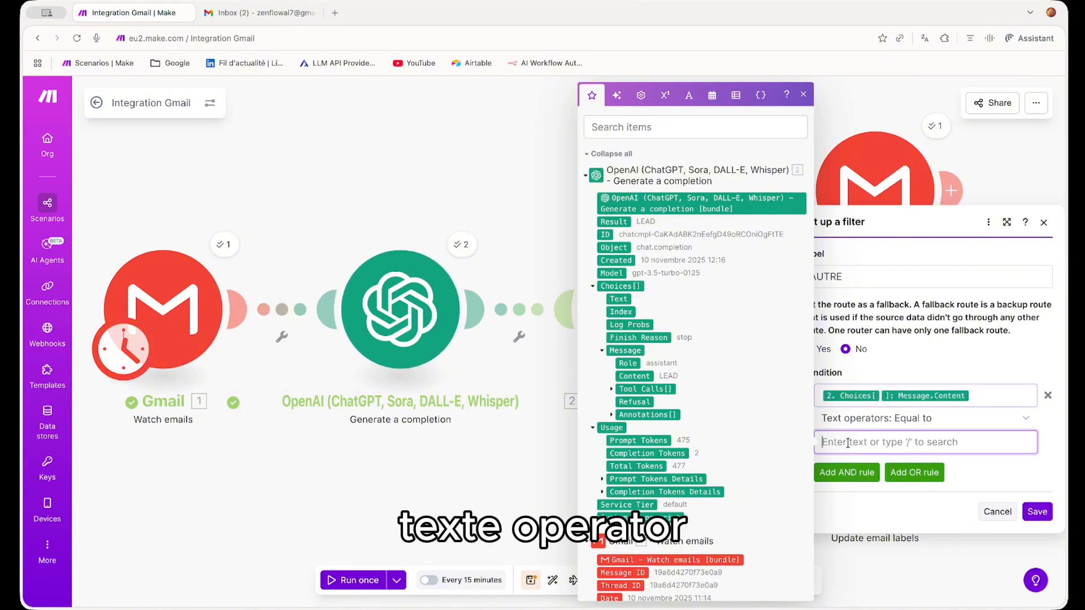
{"action": "type", "text": "AUT"}
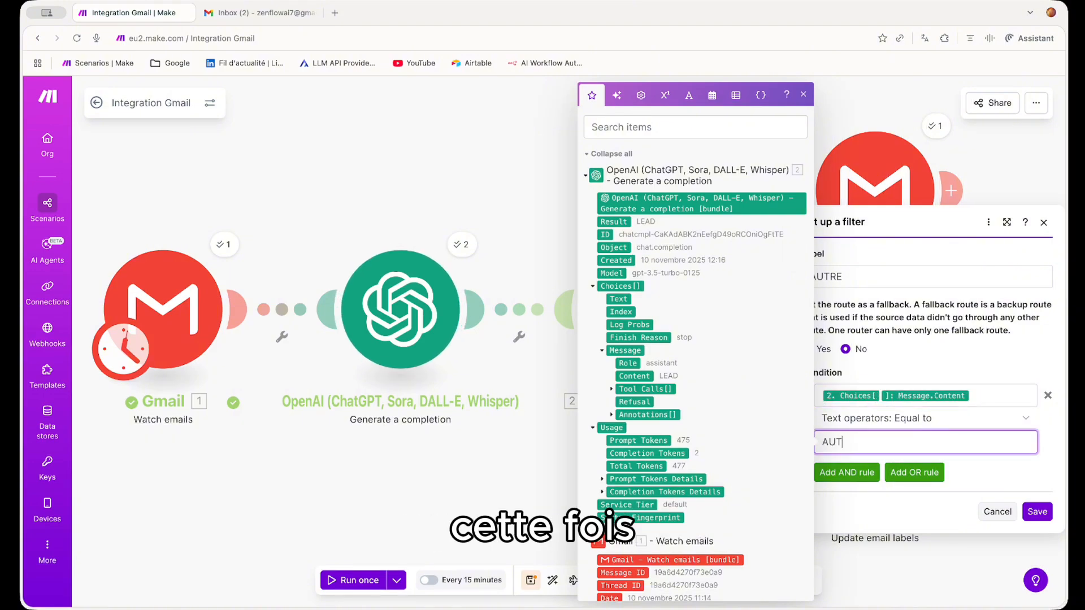
{"action": "type", "text": "RE"}
{"action": "left_click", "coordinate": [1036, 512]}
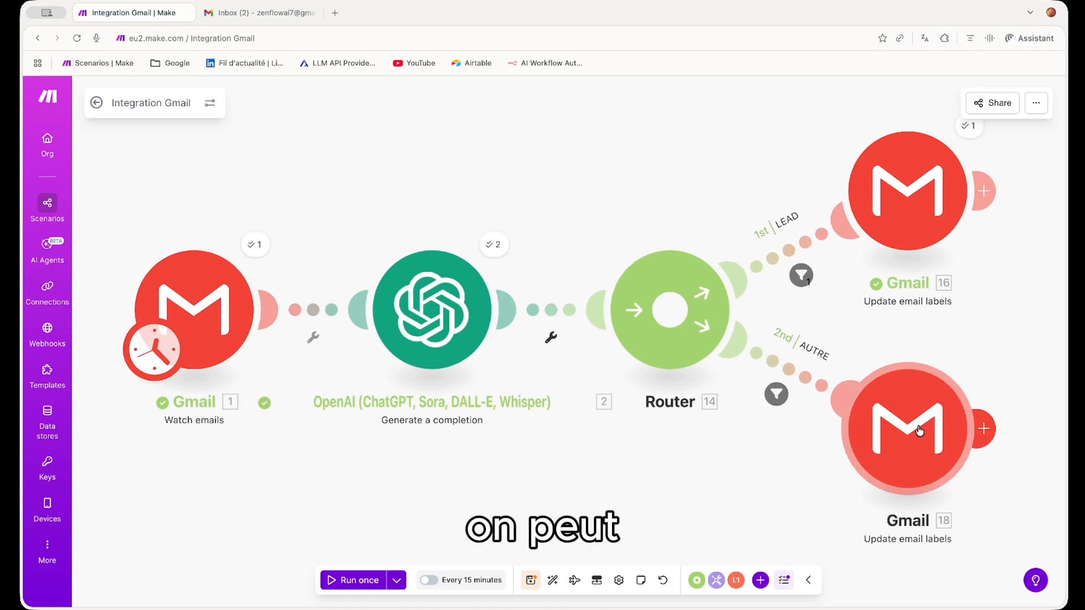
Step: Run the scenario once with existing data from the 10/11/2025 11:20:00 run
{"action": "left_click", "coordinate": [389, 587]}
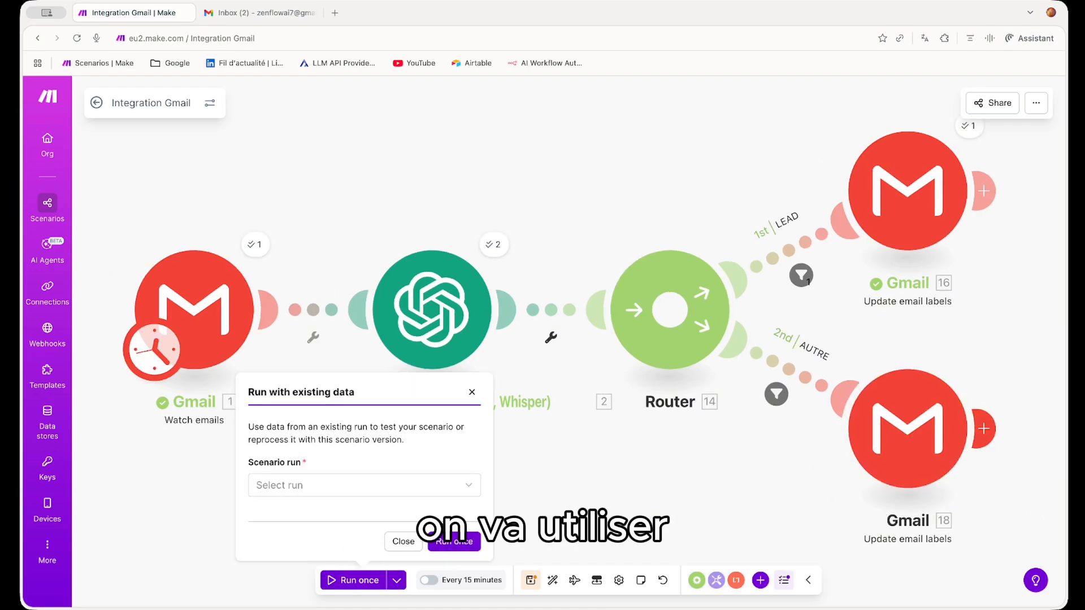
{"action": "left_click", "coordinate": [412, 493]}
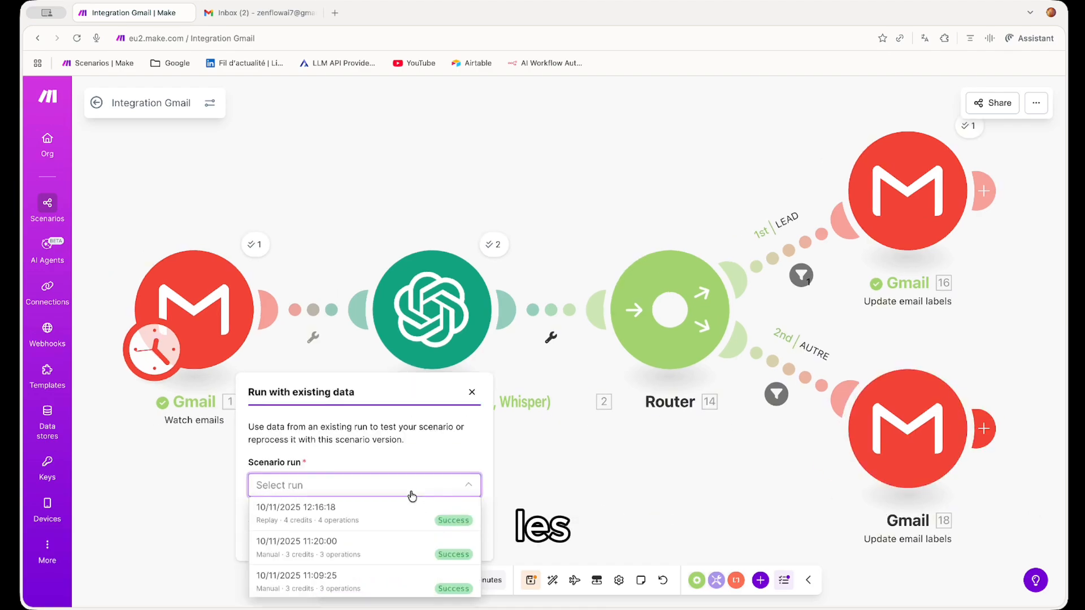
{"action": "left_click", "coordinate": [426, 544]}
{"action": "left_click", "coordinate": [464, 541]}
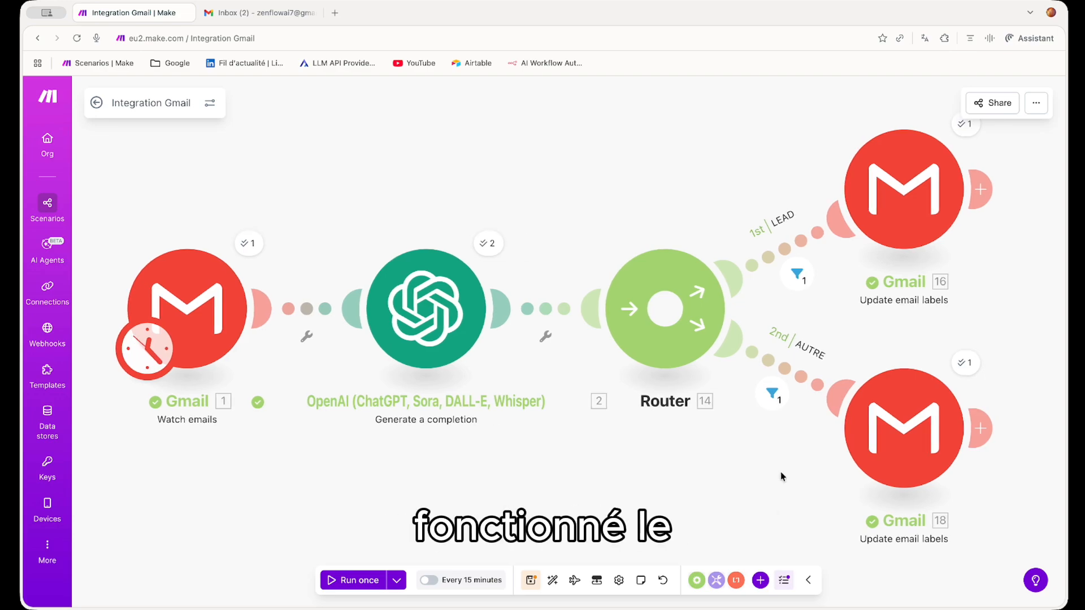
Step: Inspect the LEAD route's filter results and the run output of both Update email labels modules
{"action": "left_click", "coordinate": [803, 277]}
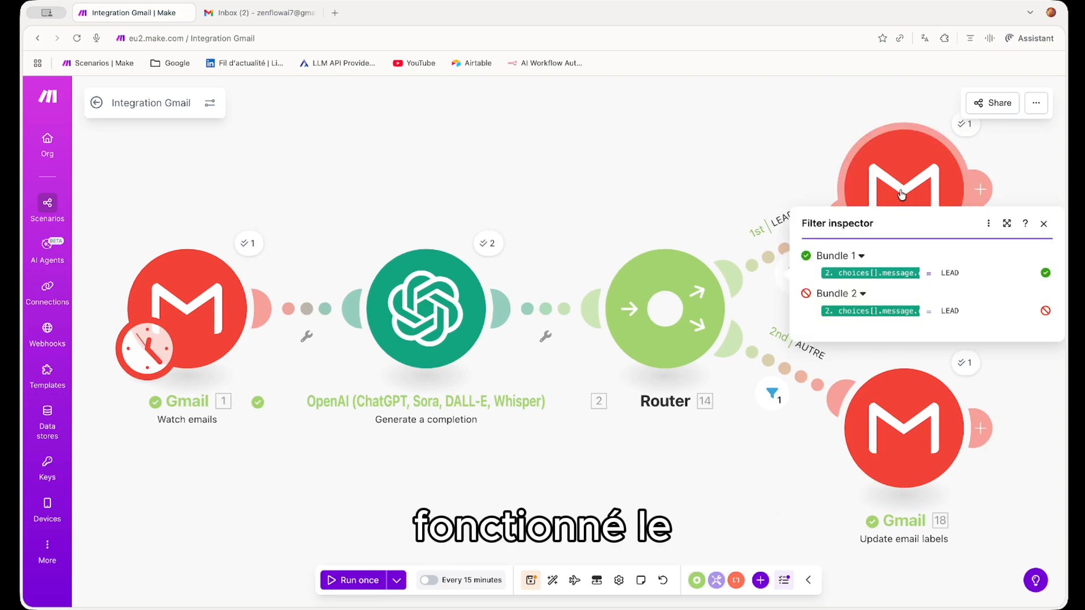
{"action": "left_click", "coordinate": [901, 195]}
{"action": "left_click", "coordinate": [965, 124]}
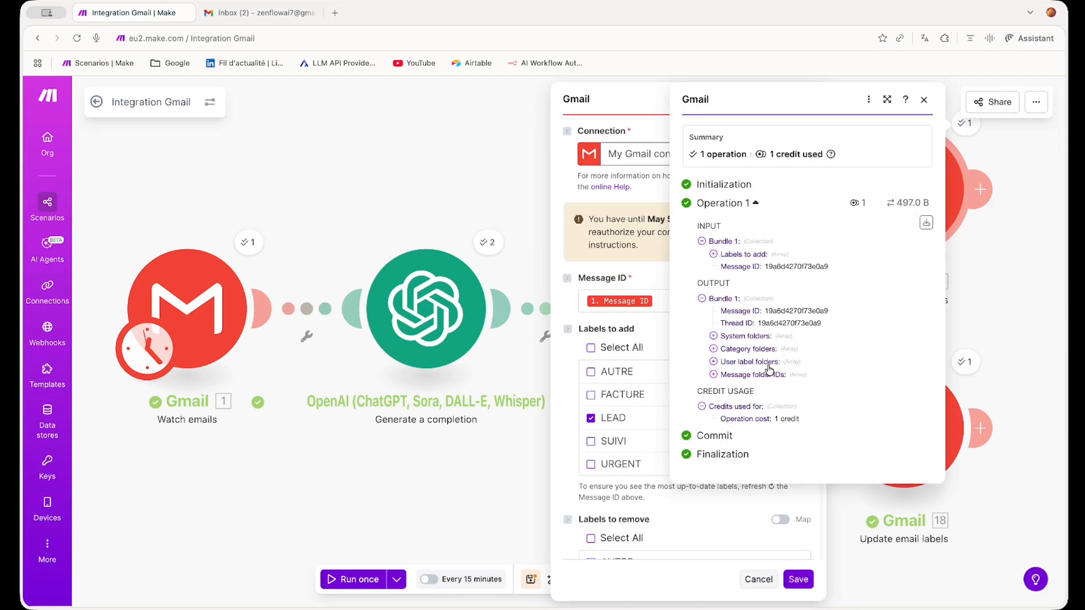
{"action": "key", "text": "Escape"}
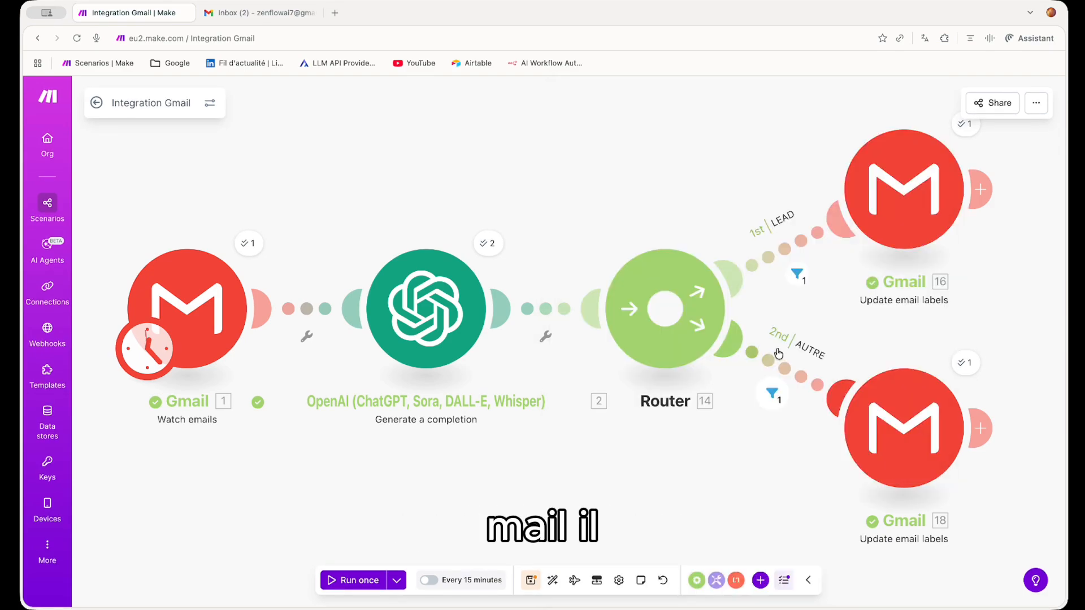
{"action": "left_click", "coordinate": [966, 363]}
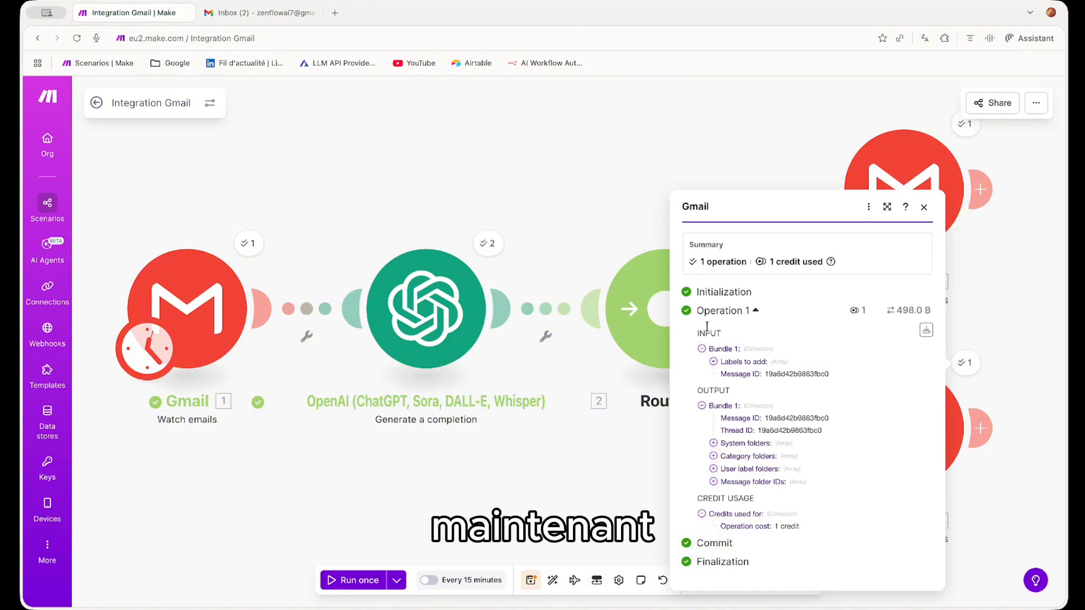
{"action": "left_click", "coordinate": [556, 209]}
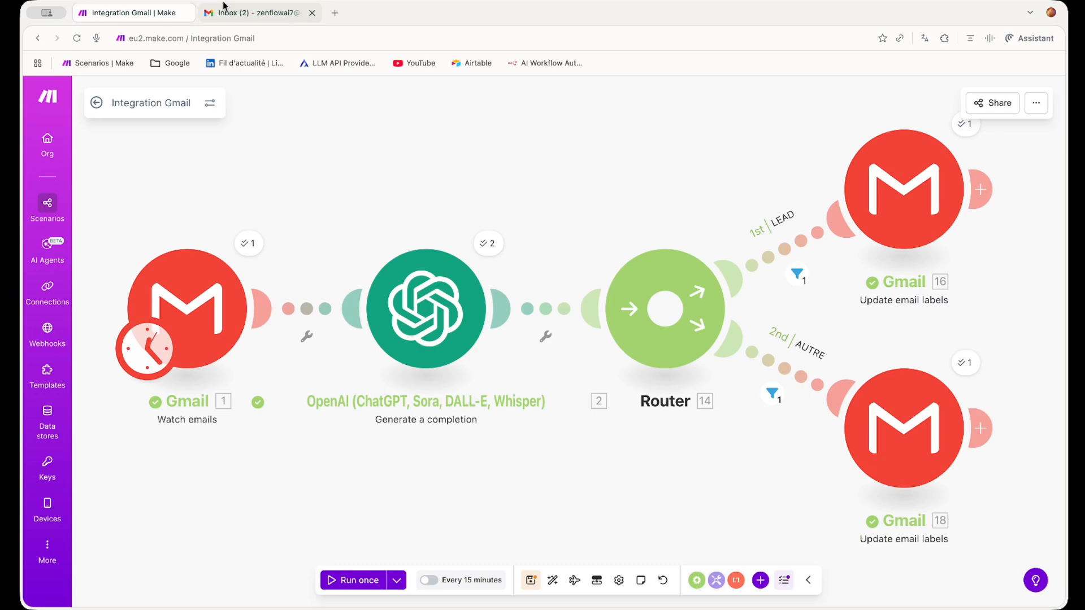
Step: Switch to Gmail to check the emails under the AUTRE and LEAD labels, and return to the Make scenario
{"action": "left_click", "coordinate": [225, 8]}
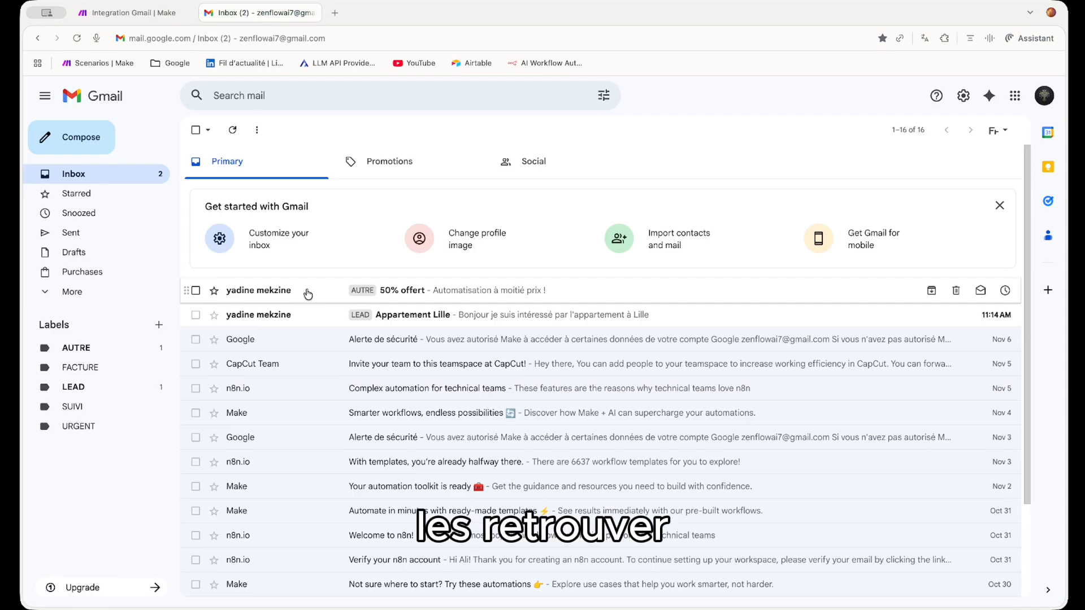
{"action": "left_click", "coordinate": [102, 346]}
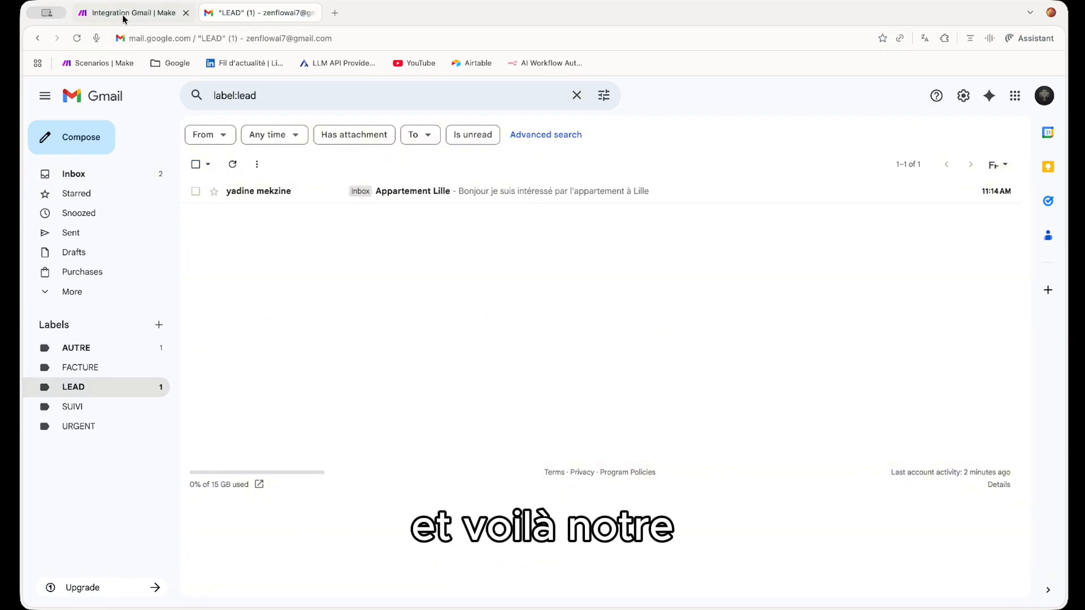
{"action": "left_click", "coordinate": [125, 14]}
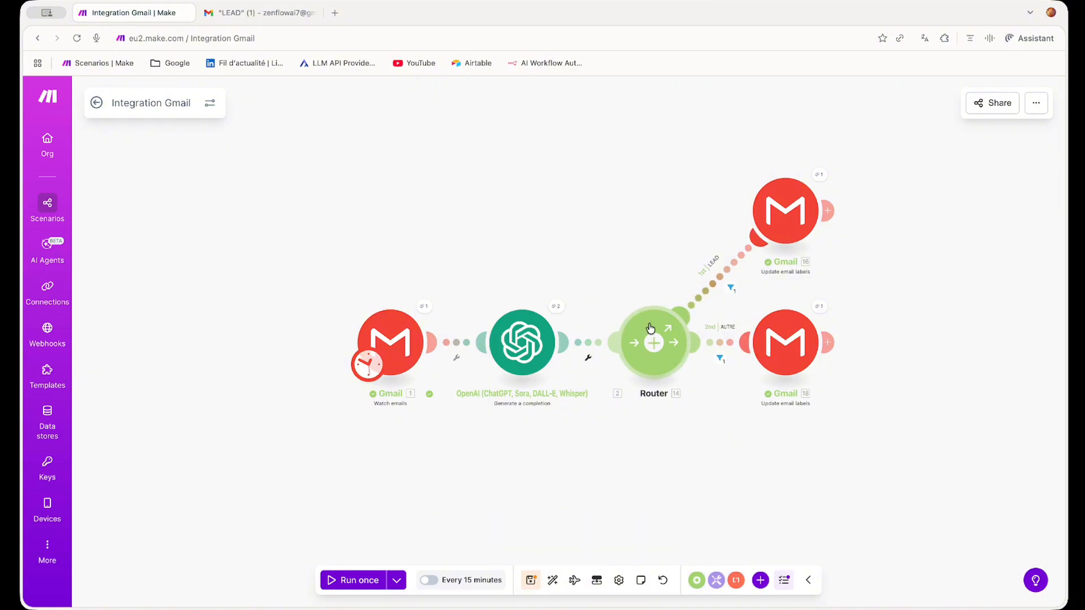
Step: Add a third route to the router with a Gmail Update email labels module, leaving its settings unconfigured
{"action": "left_click", "coordinate": [654, 342]}
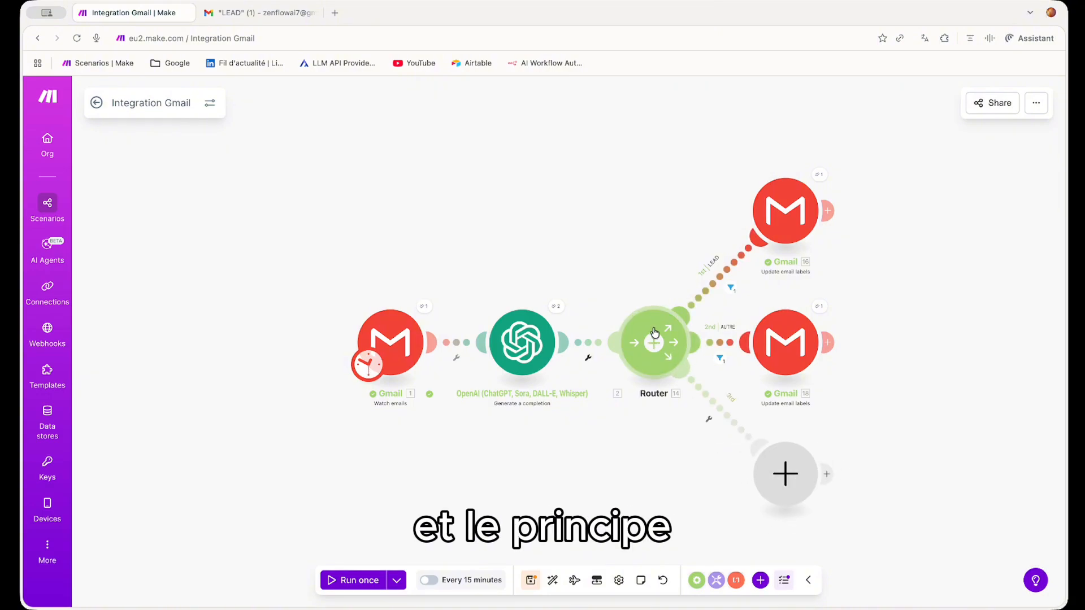
{"action": "left_click", "coordinate": [775, 443]}
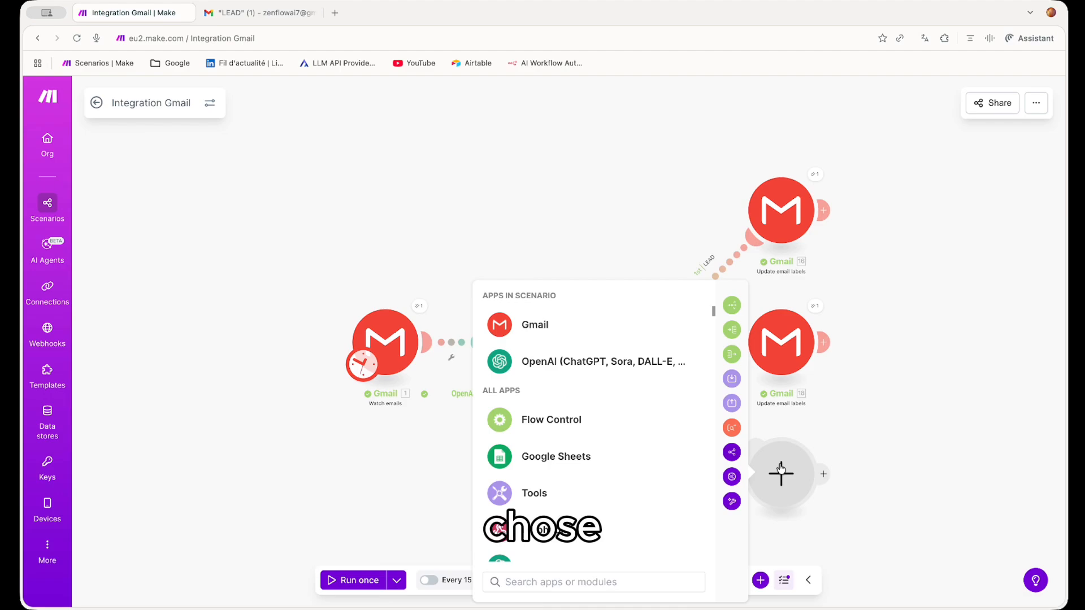
{"action": "left_click", "coordinate": [547, 323]}
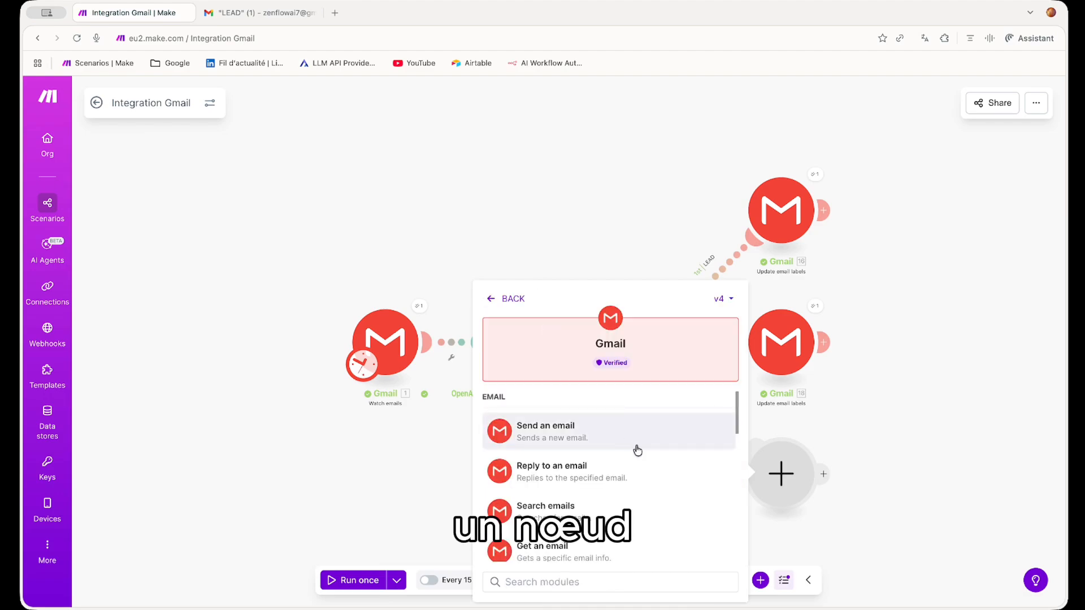
{"action": "type", "text": "upda"}
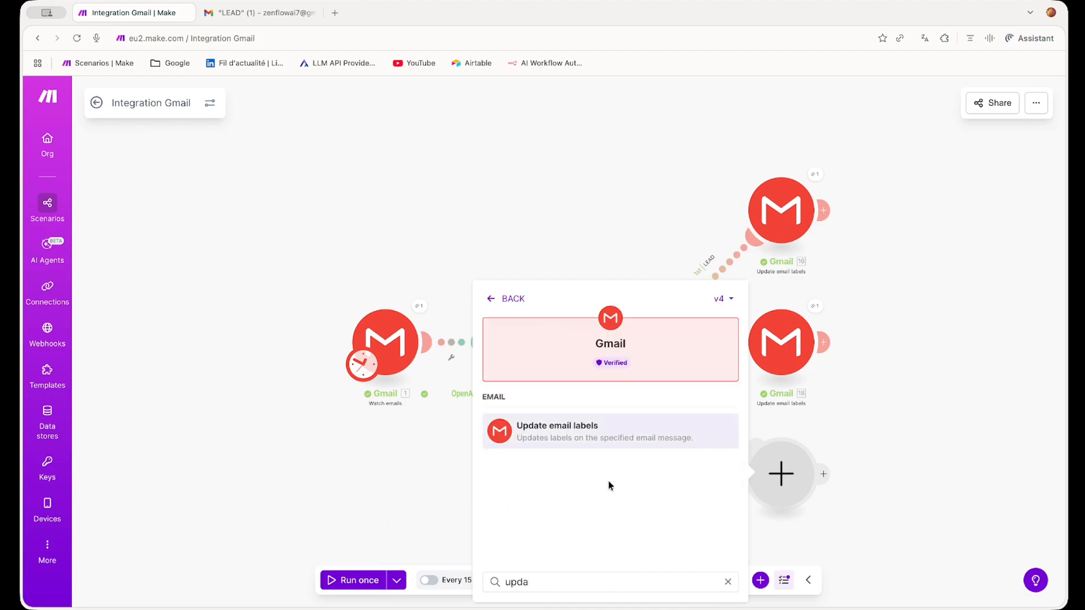
{"action": "left_click", "coordinate": [603, 430]}
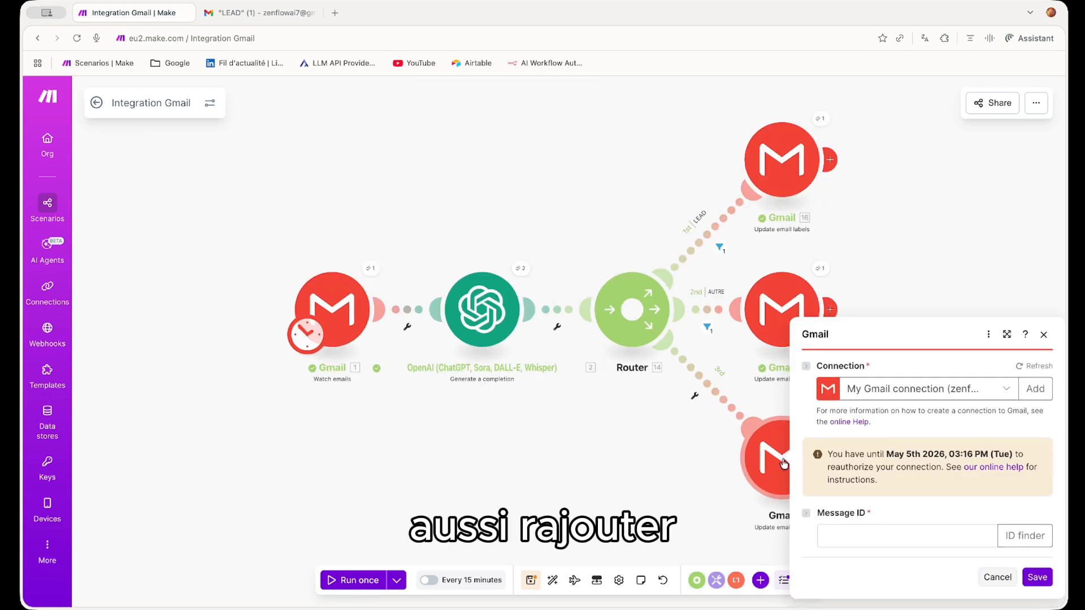
{"action": "left_click", "coordinate": [877, 277]}
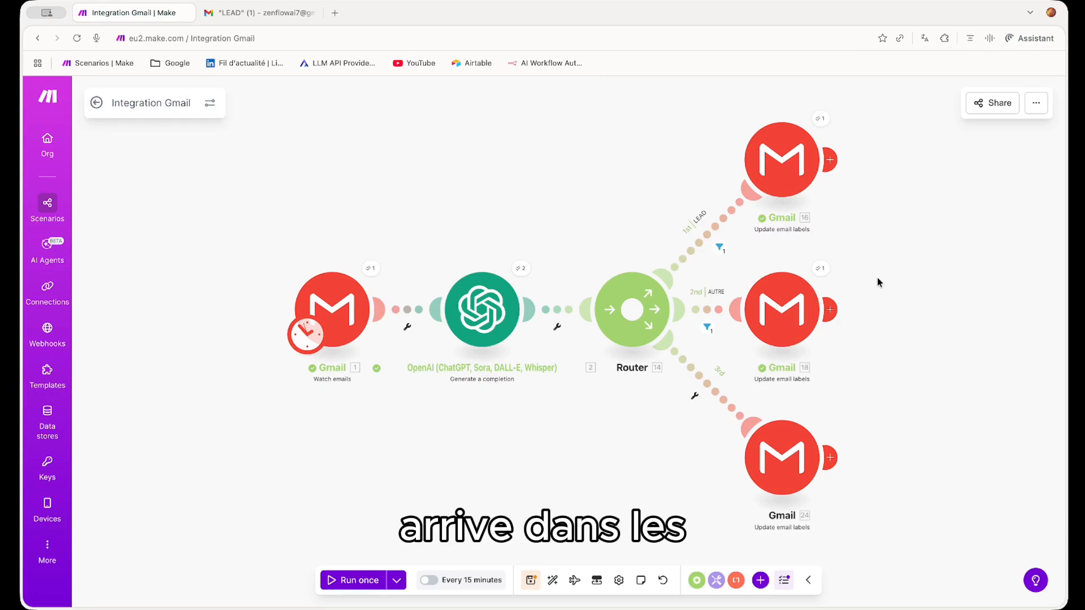
Step: Add a Telegram Bot Send a Text Message or a Reply module after the AUTRE route's Gmail module, without creating a connection
{"action": "left_click", "coordinate": [832, 309]}
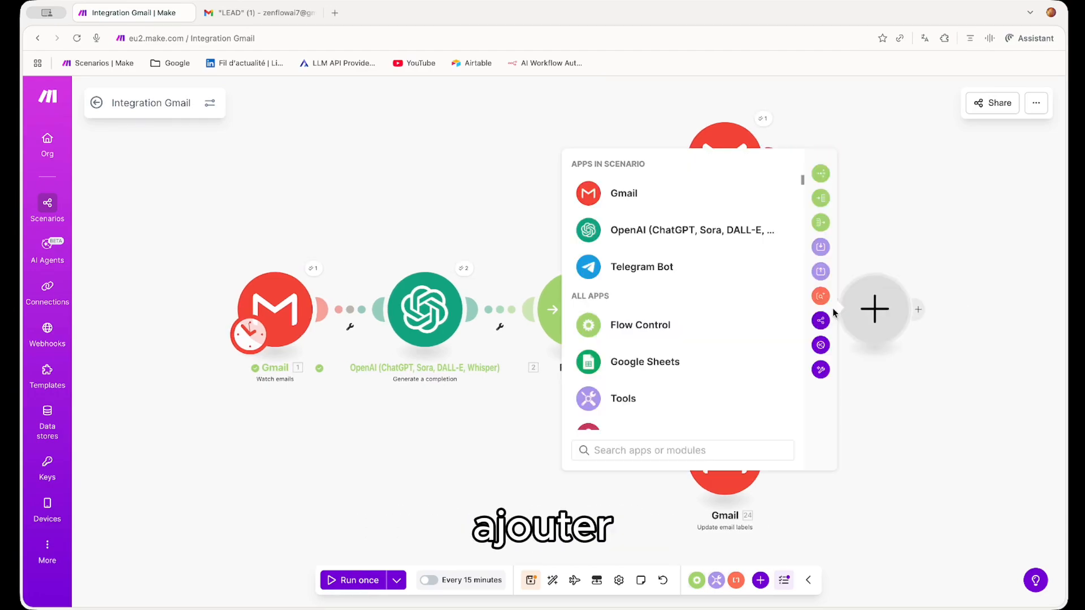
{"action": "left_click", "coordinate": [682, 267]}
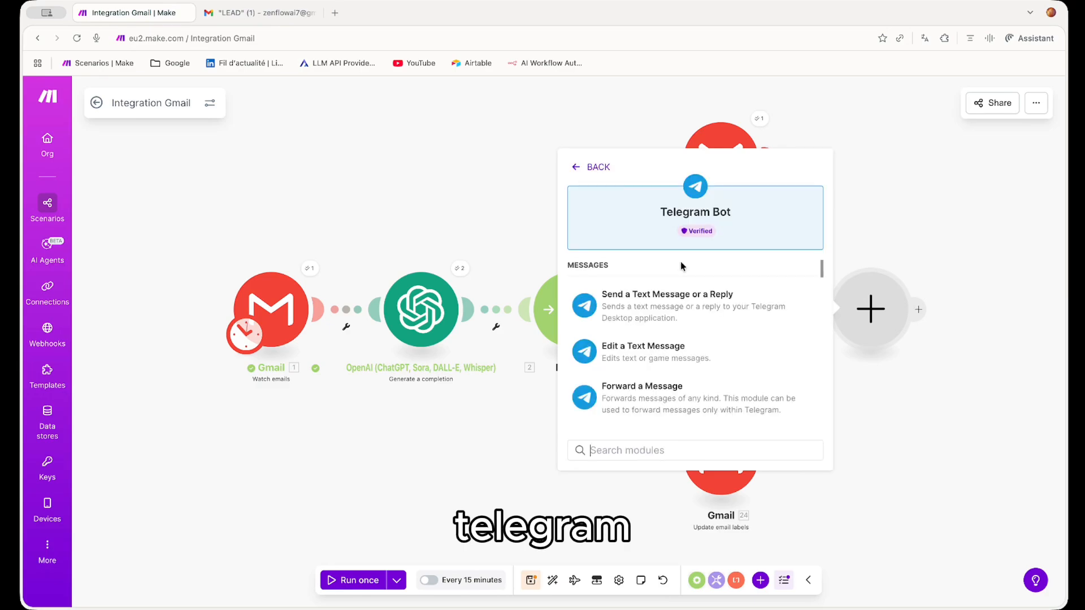
{"action": "left_click", "coordinate": [745, 311]}
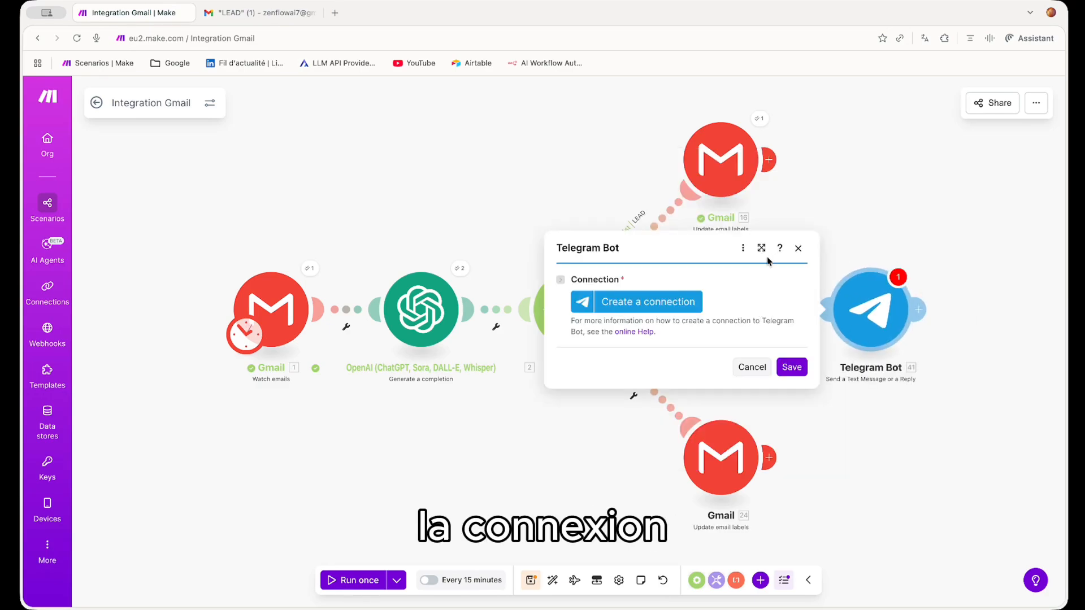
{"action": "left_click", "coordinate": [798, 248]}
Step: Delete the Telegram Bot module from the end of the AUTRE route
{"action": "right_click", "coordinate": [857, 310]}
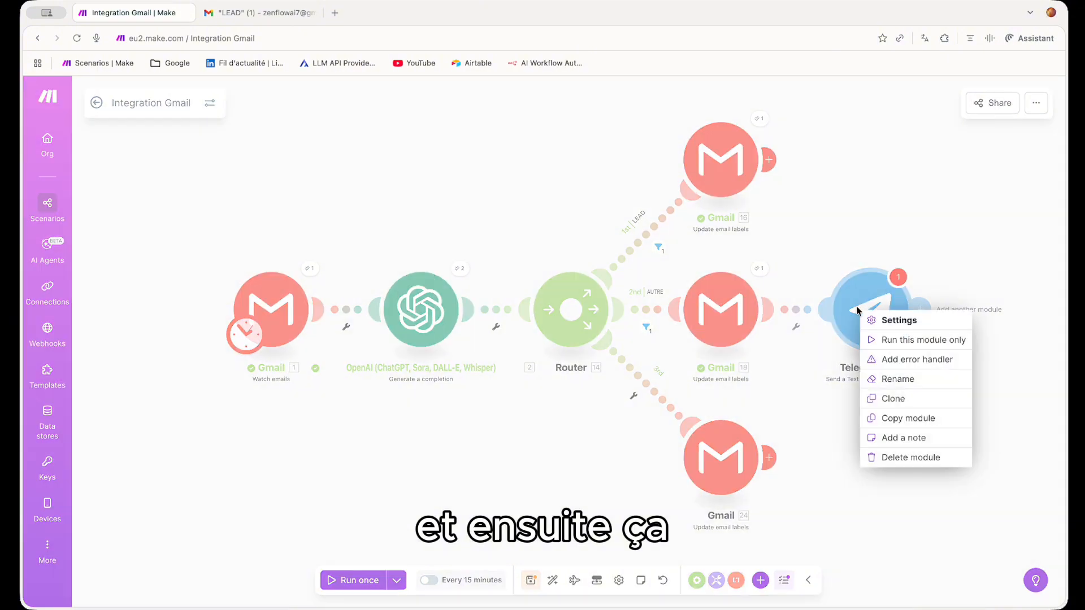
{"action": "left_click", "coordinate": [898, 456]}
{"action": "left_click_drag", "start_coordinate": [839, 384], "coordinate": [871, 387]}
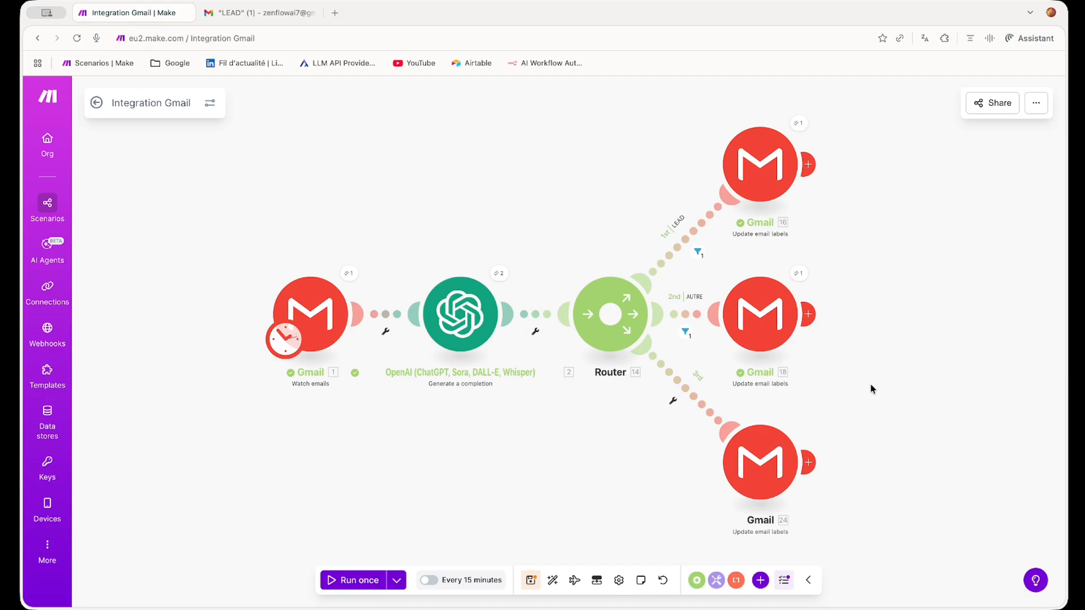
Step: Add an OpenAI Generate a completion module after the LEAD route's Gmail module, leaving its settings unconfigured
{"action": "left_click", "coordinate": [808, 165]}
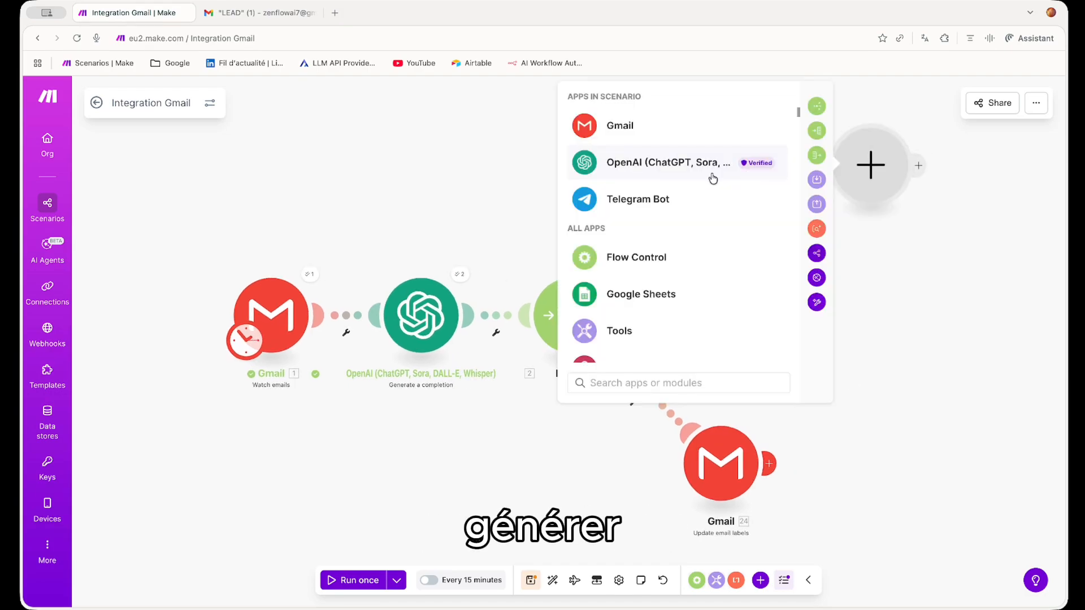
{"action": "left_click", "coordinate": [663, 165]}
{"action": "type", "text": "compl"}
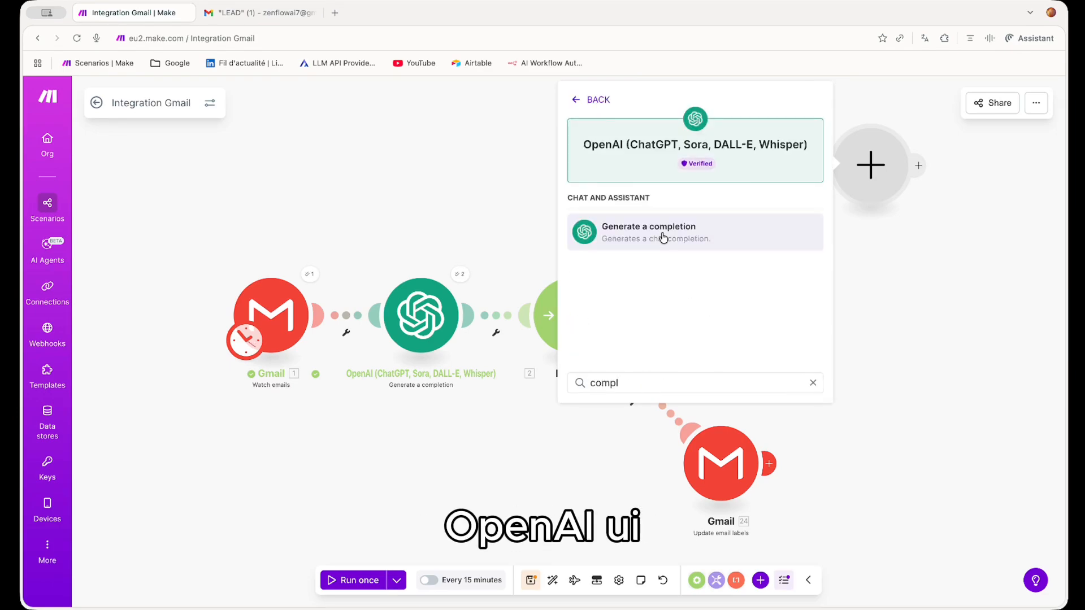
{"action": "left_click", "coordinate": [663, 238]}
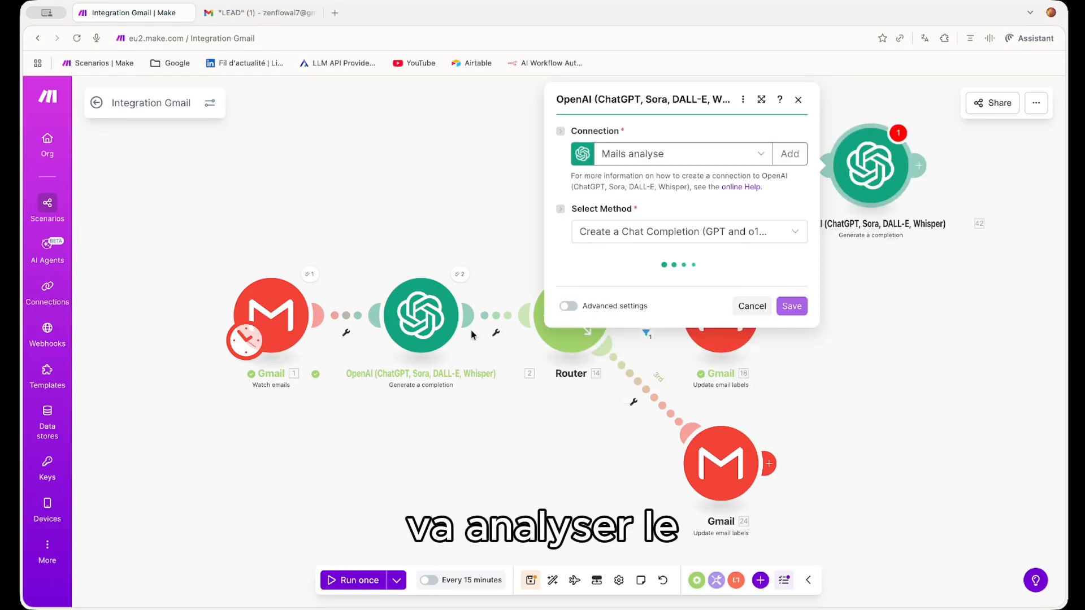
{"action": "left_click", "coordinate": [933, 195]}
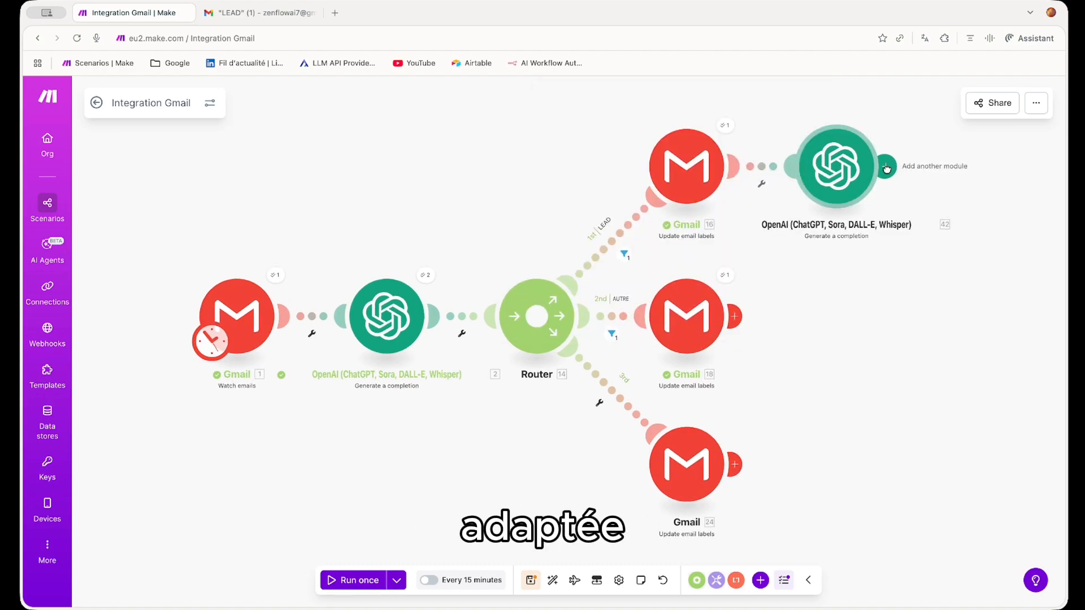
Step: Start adding a Gmail module after the LEAD route's OpenAI module and search its actions for "draft"
{"action": "left_click", "coordinate": [886, 166]}
{"action": "left_click", "coordinate": [697, 126]}
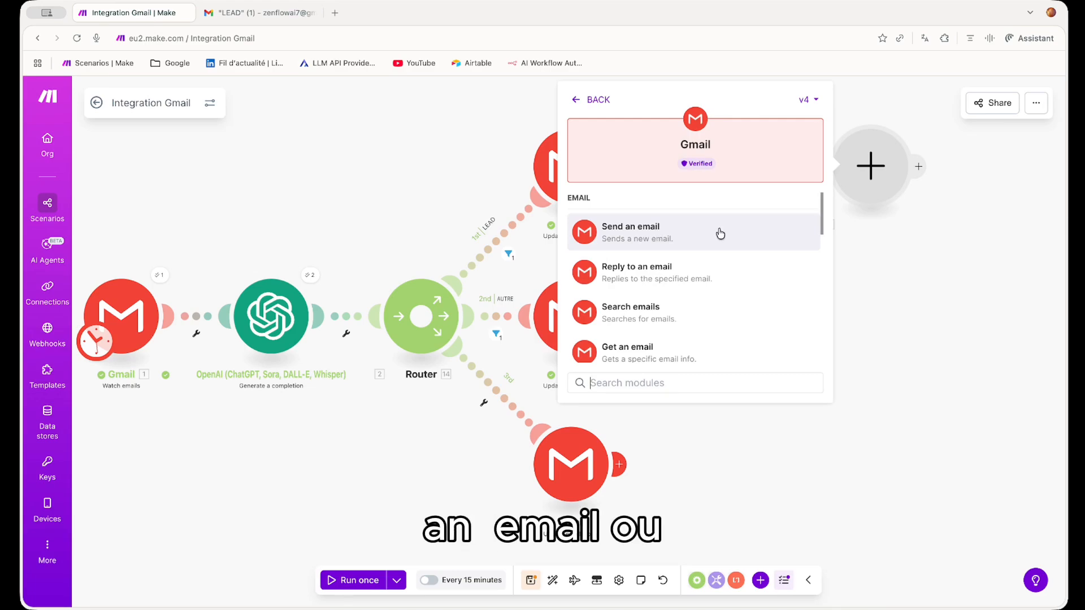
{"action": "type", "text": "draf"}
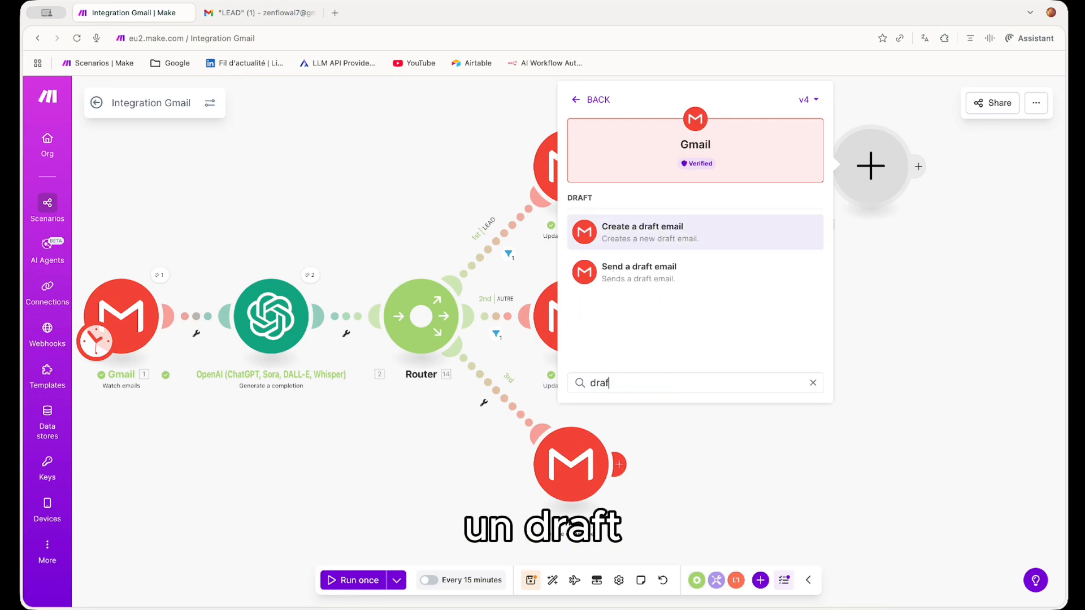
{"action": "type", "text": "t"}
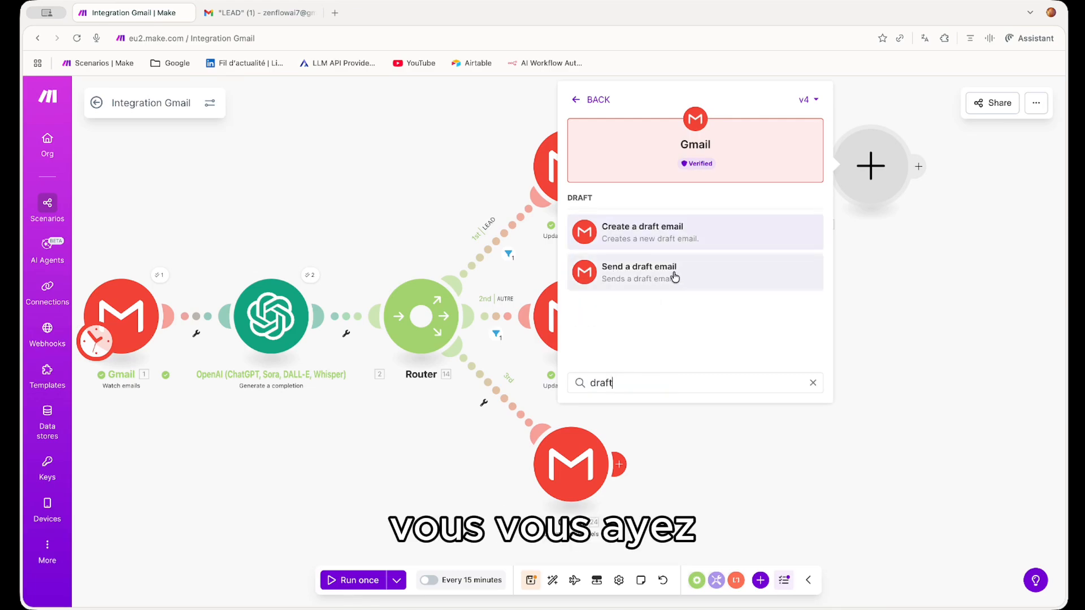